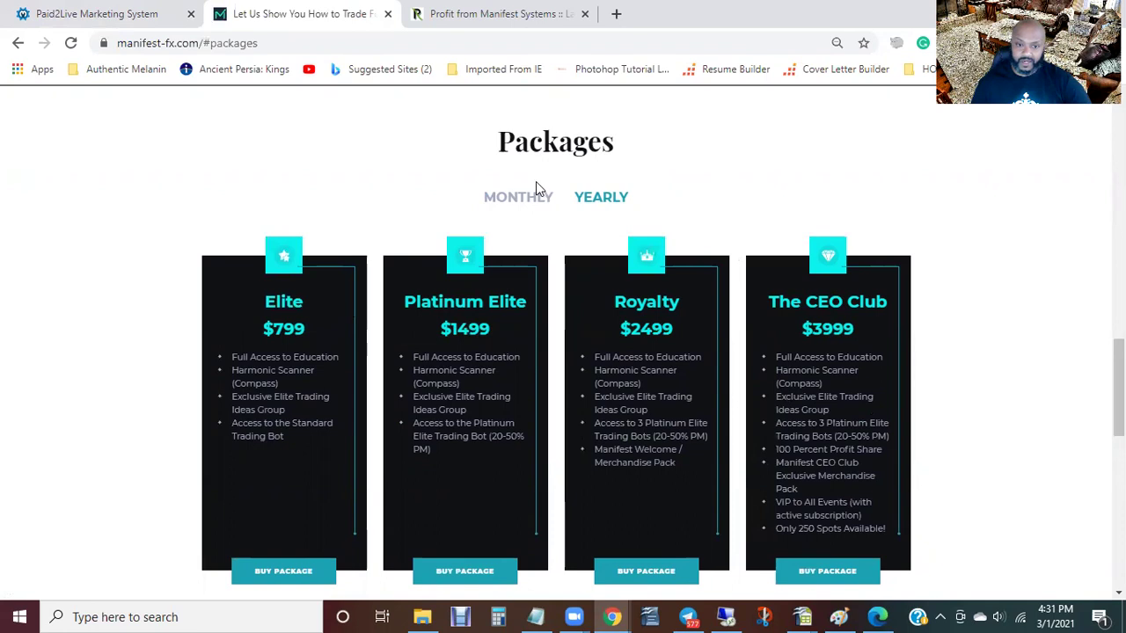
Step: Compare the monthly and yearly prices of the four membership packages
click(530, 196)
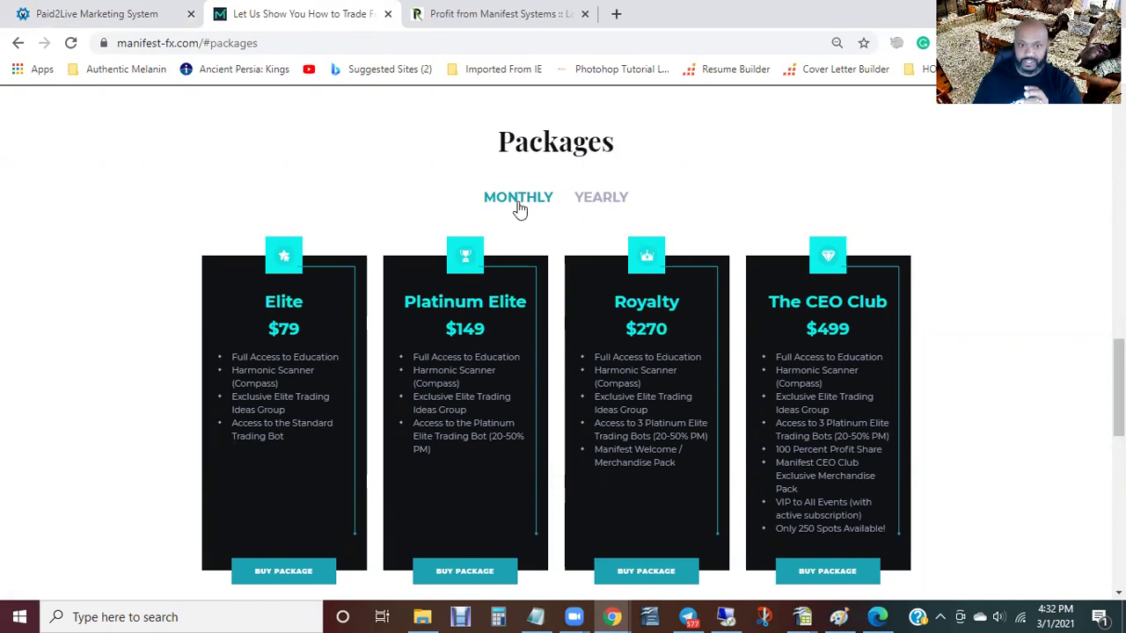
click(586, 199)
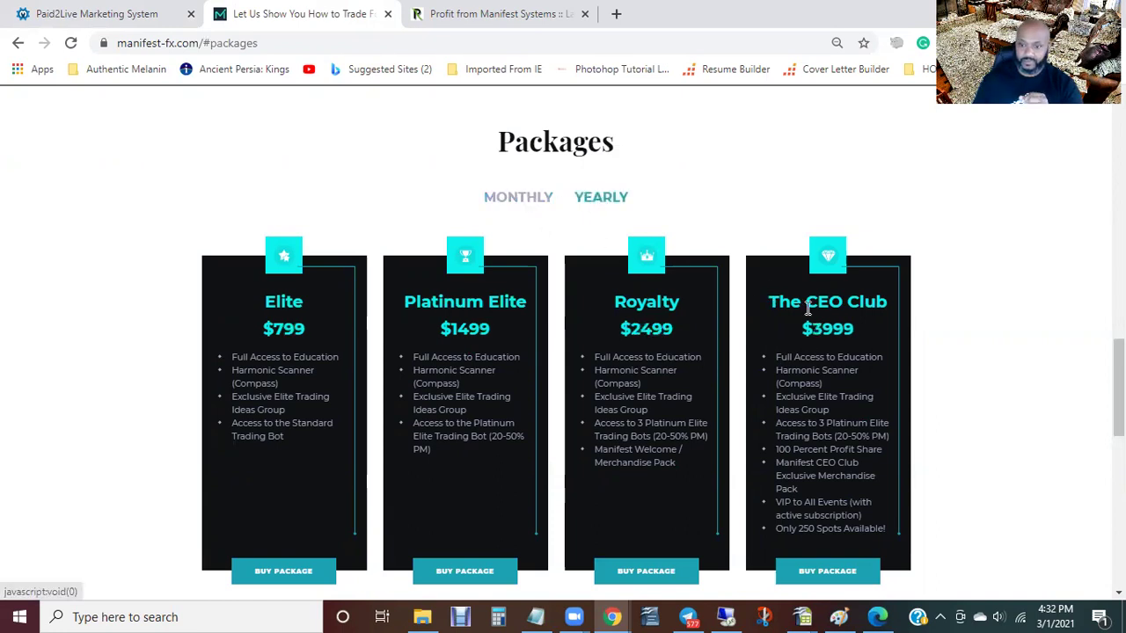
click(508, 200)
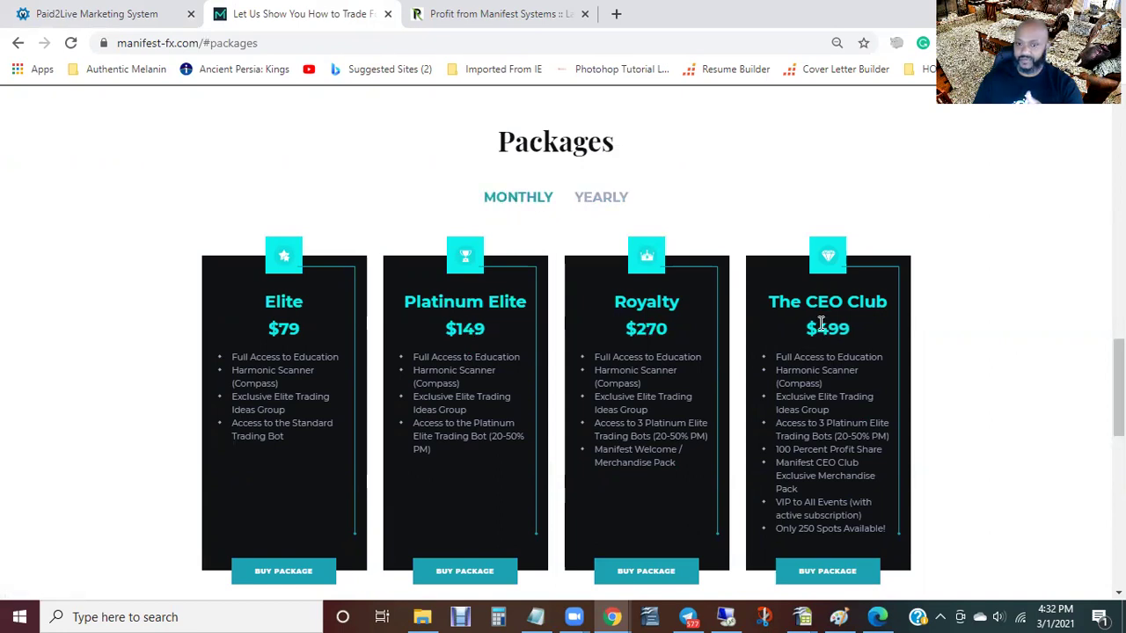
Step: Choose yearly billing and proceed to buy The CEO Club package
click(609, 208)
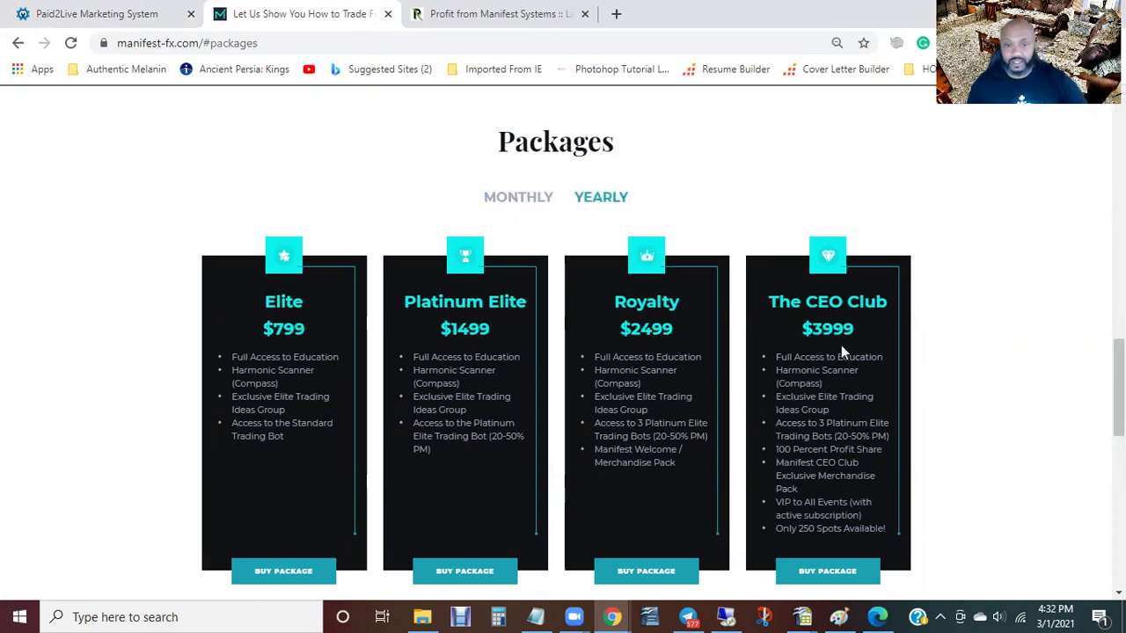
scroll(841, 349, down, 1)
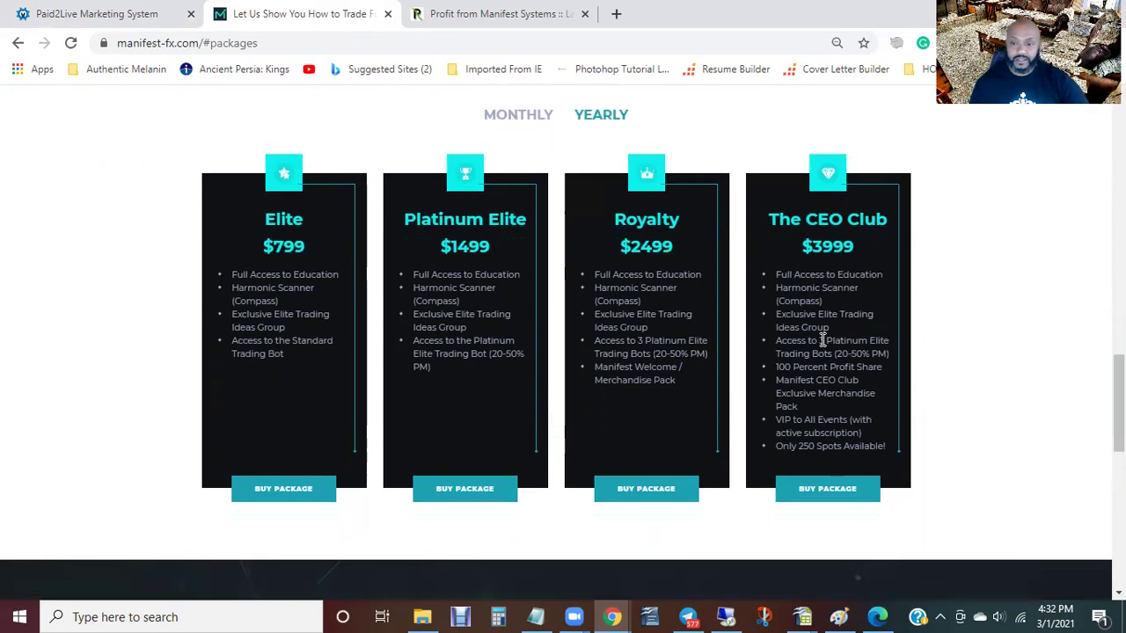
click(830, 489)
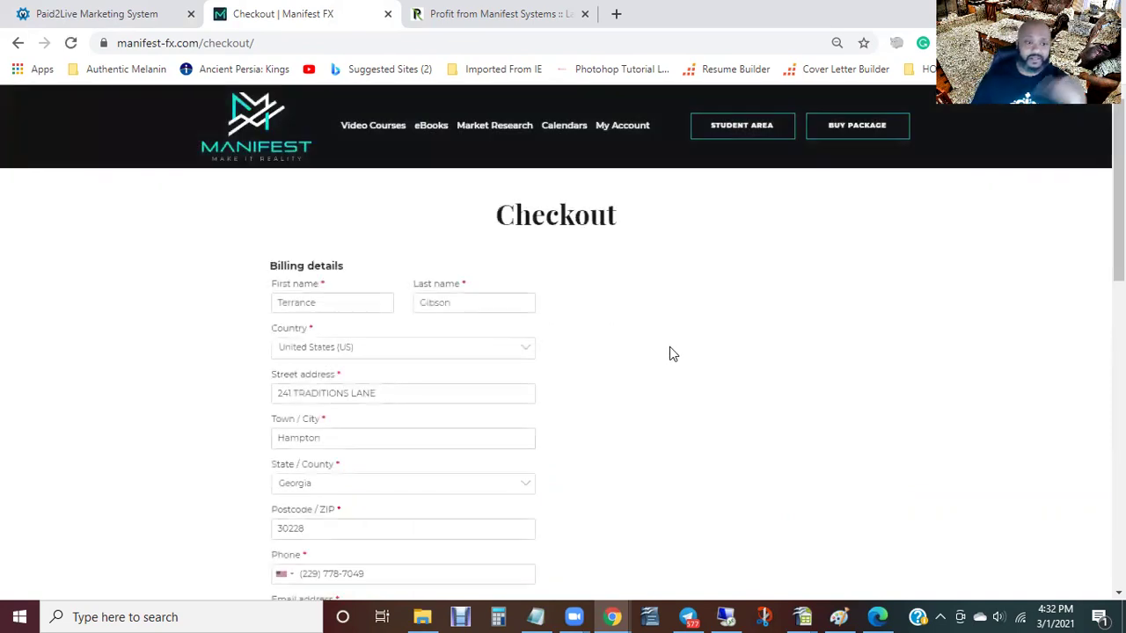
Step: Examine the checkout page's billing details, order summary, payment section and required agreements
scroll(664, 355, down, 1)
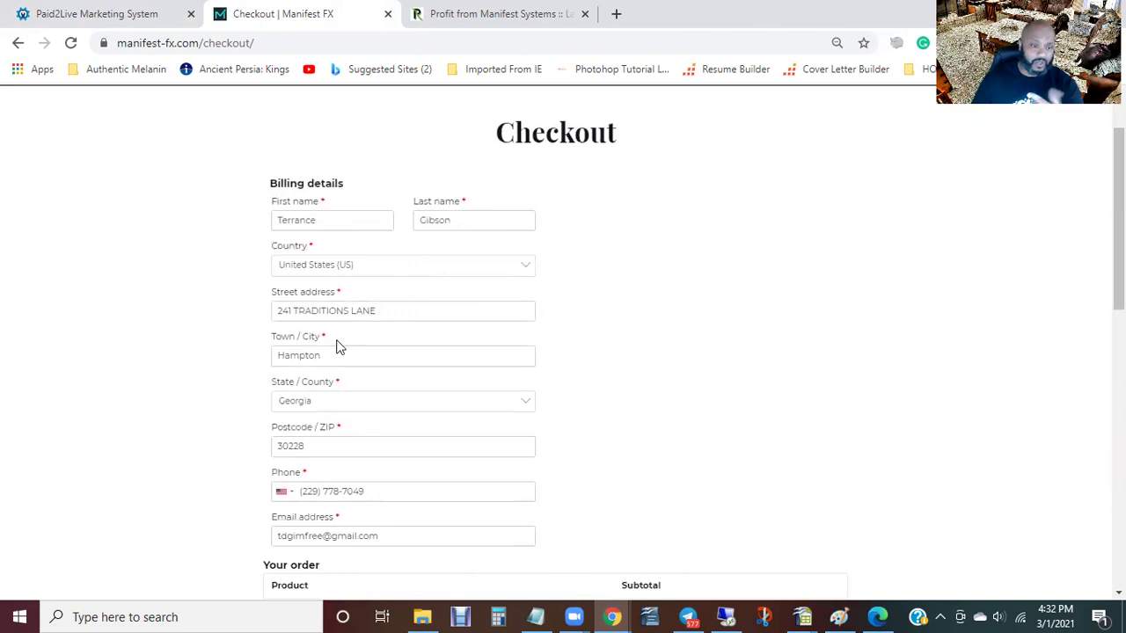
scroll(427, 396, down, 4)
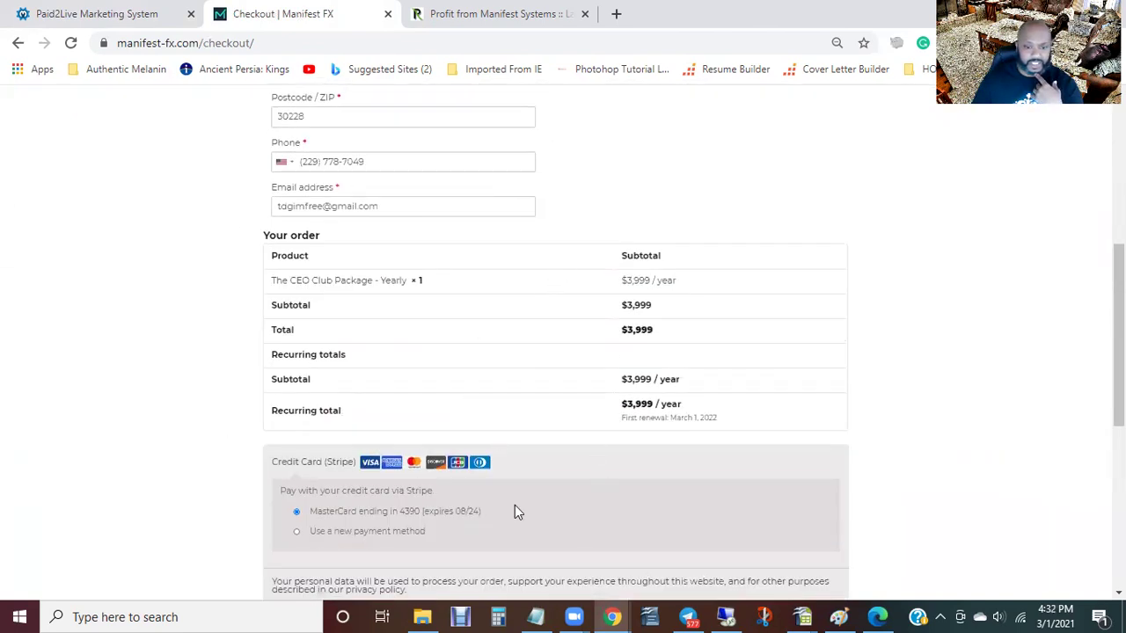
scroll(616, 302, down, 1)
scroll(616, 302, down, 2)
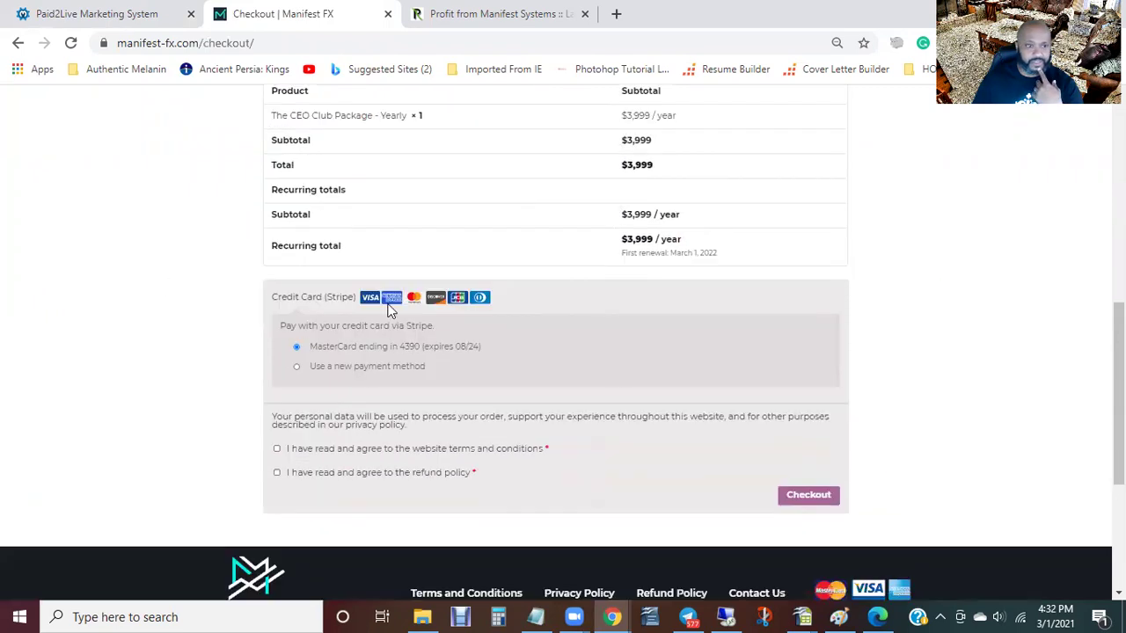
scroll(528, 315, up, 2)
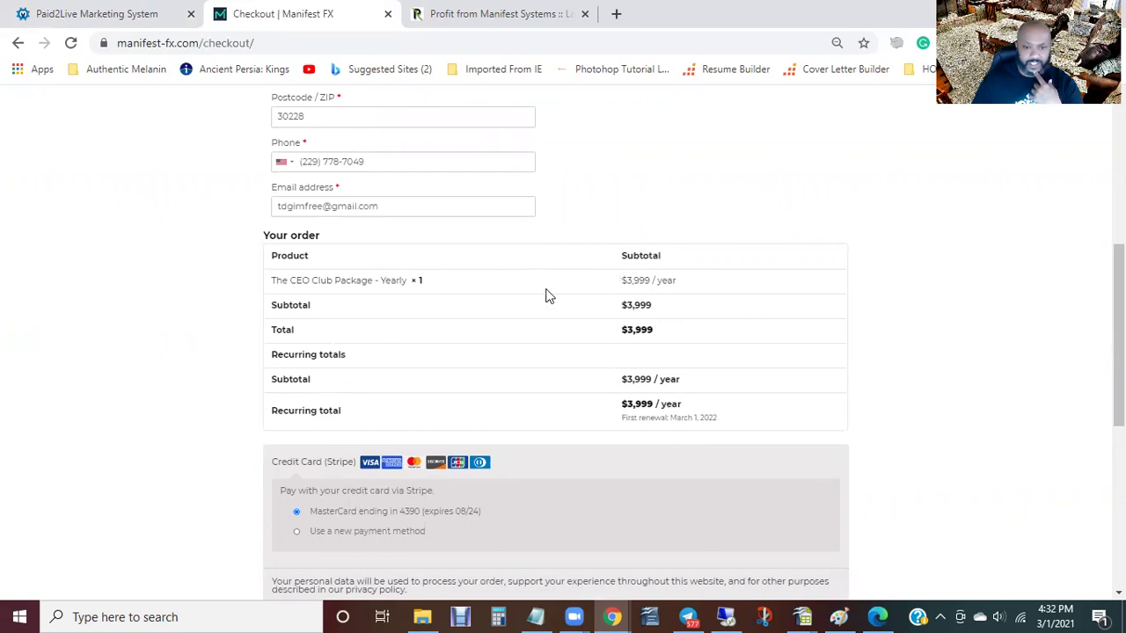
scroll(502, 368, up, 2)
scroll(502, 368, up, 3)
scroll(438, 352, down, 6)
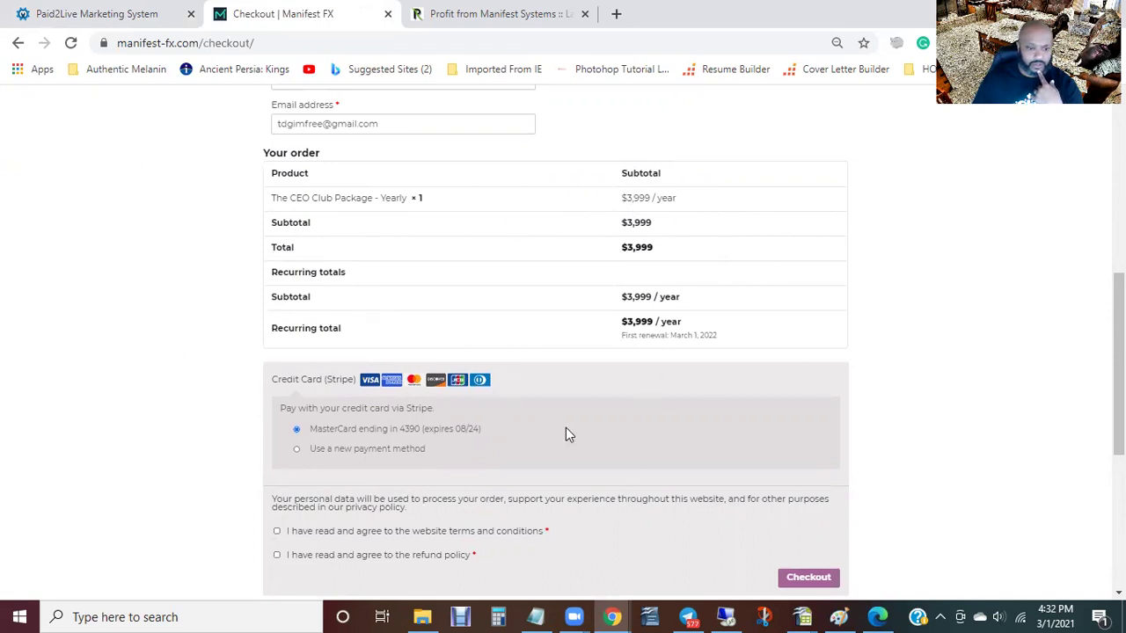
scroll(508, 490, up, 6)
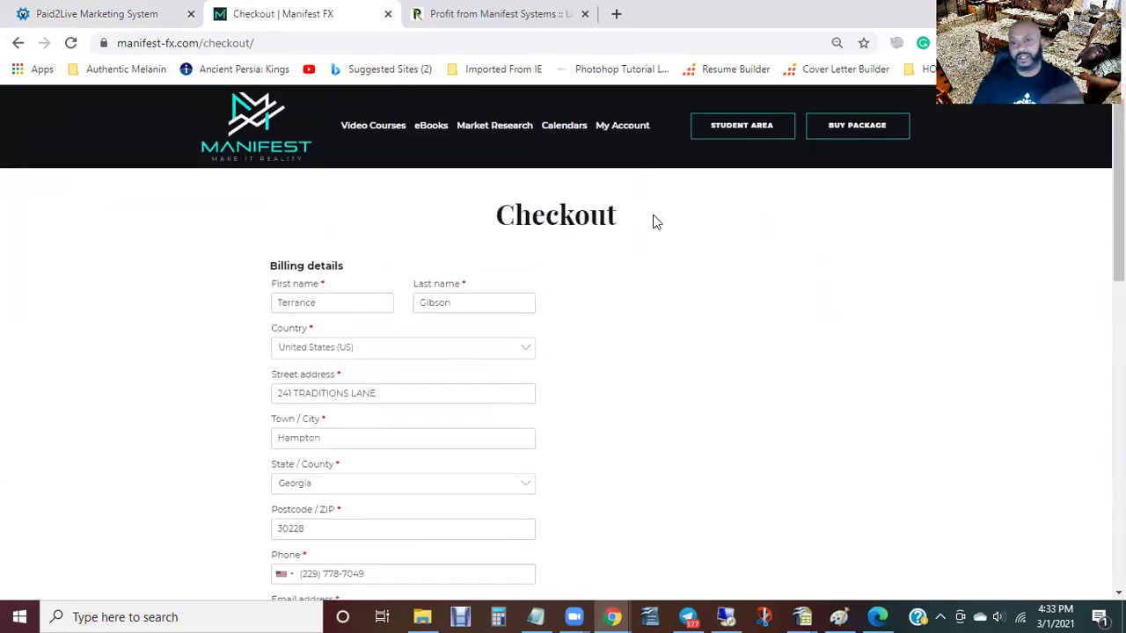
scroll(760, 356, down, 3)
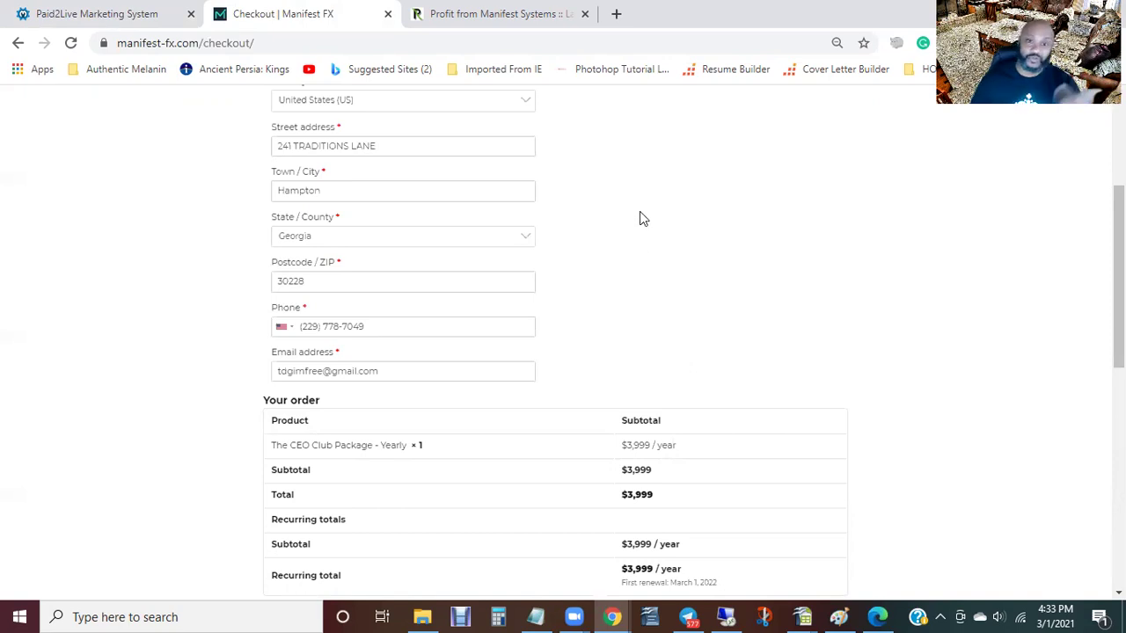
scroll(789, 291, up, 1)
scroll(791, 292, up, 1)
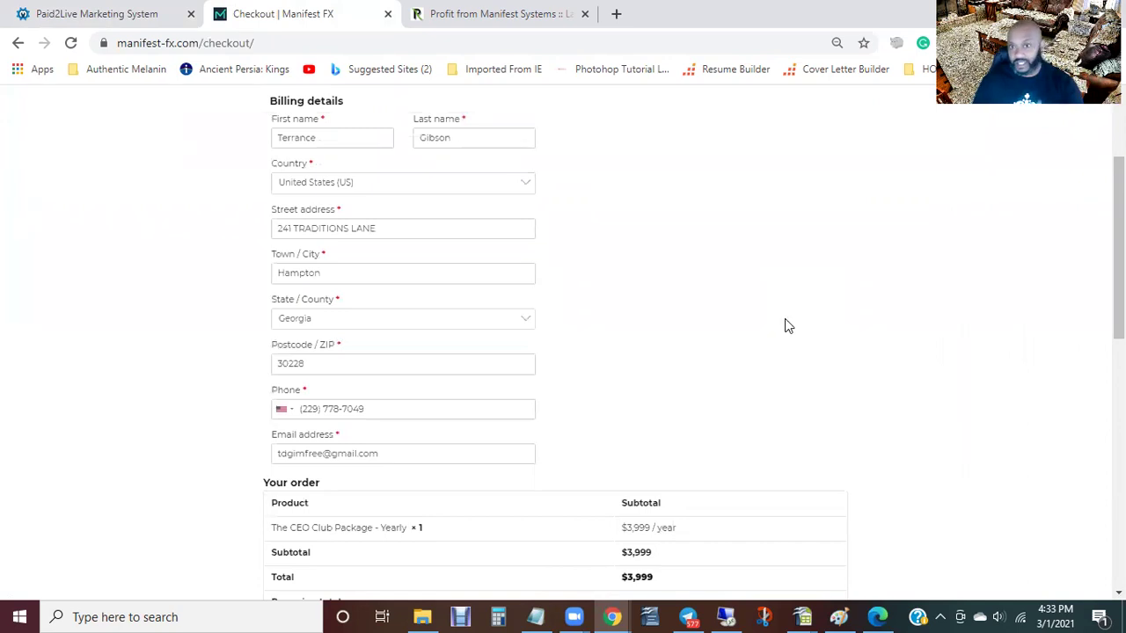
scroll(778, 330, up, 1)
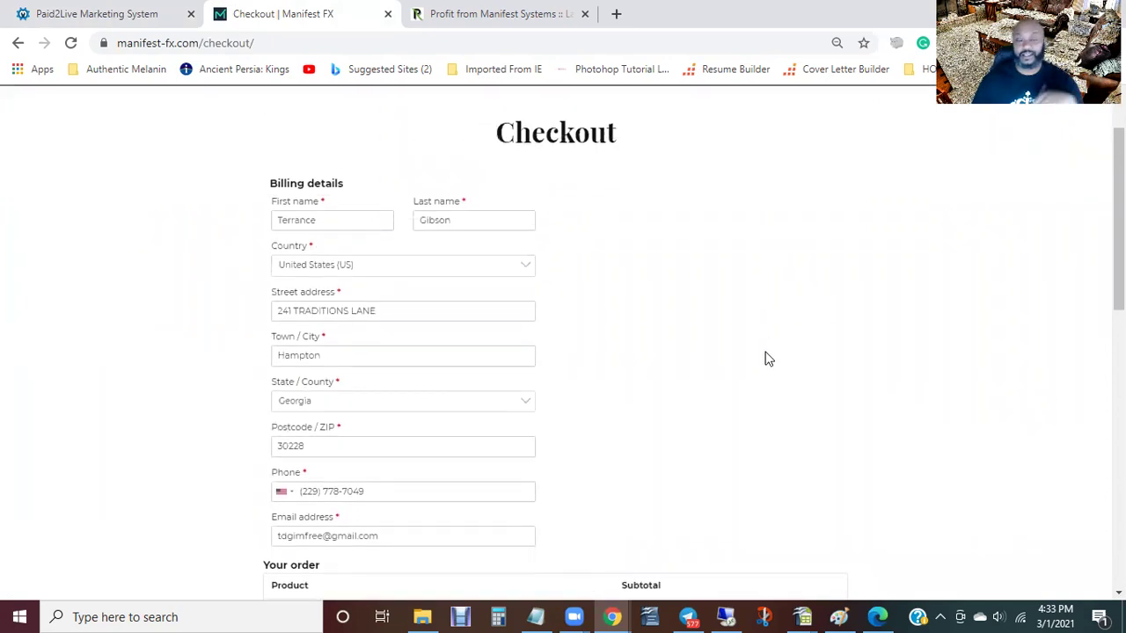
Step: Set the order to use a new payment method and review the card fields and the two required agreements
scroll(765, 356, down, 4)
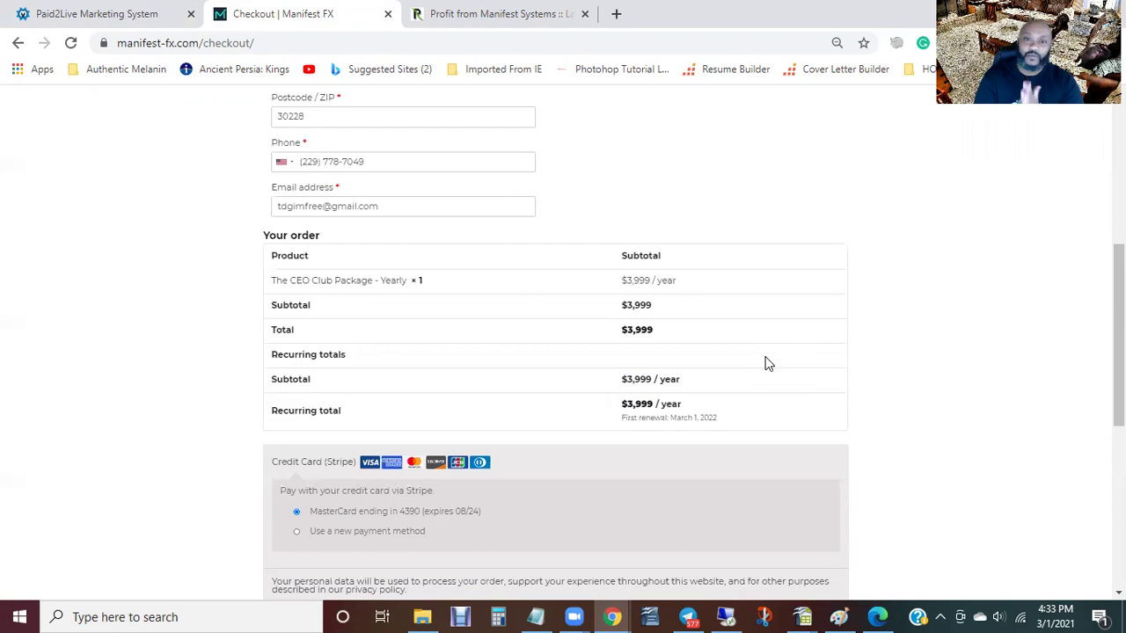
scroll(672, 372, down, 2)
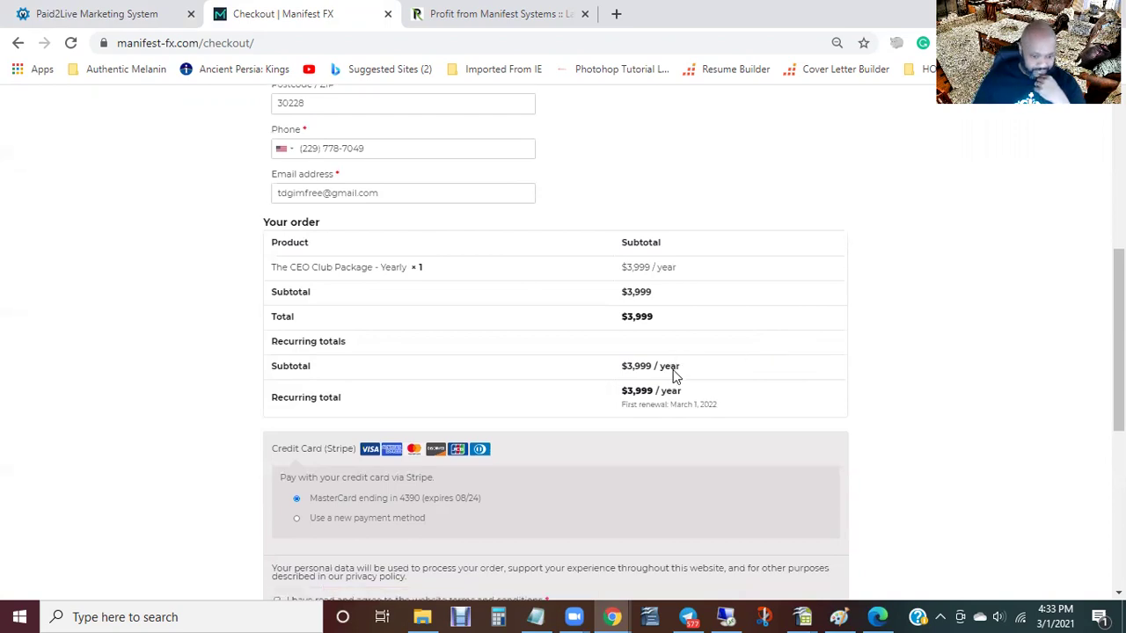
scroll(729, 395, down, 1)
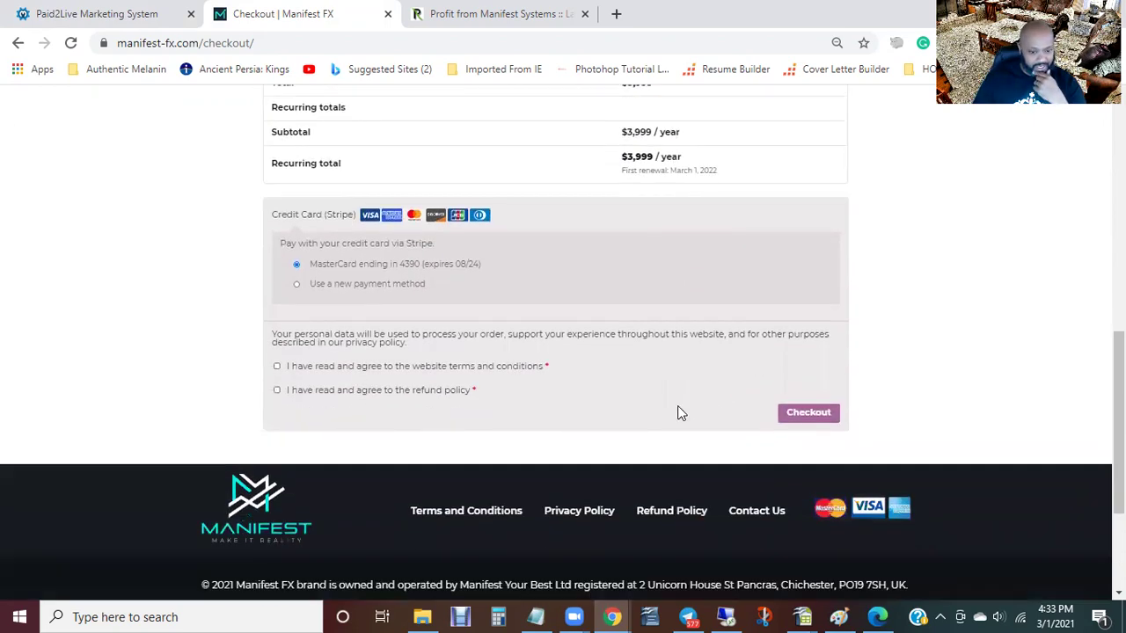
click(296, 285)
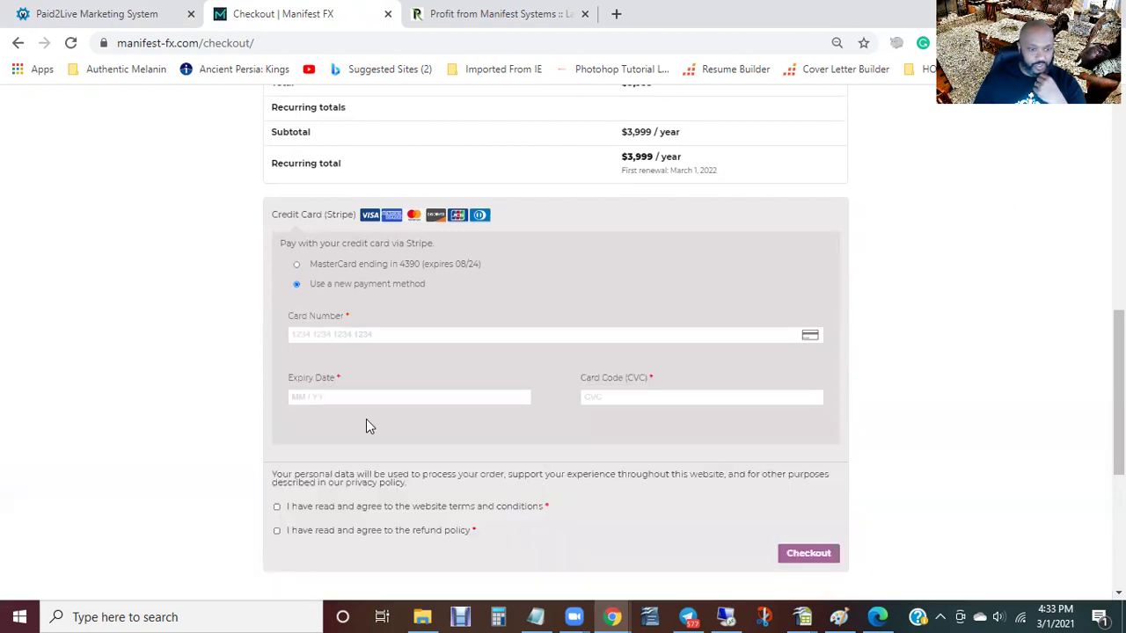
scroll(377, 379, down, 2)
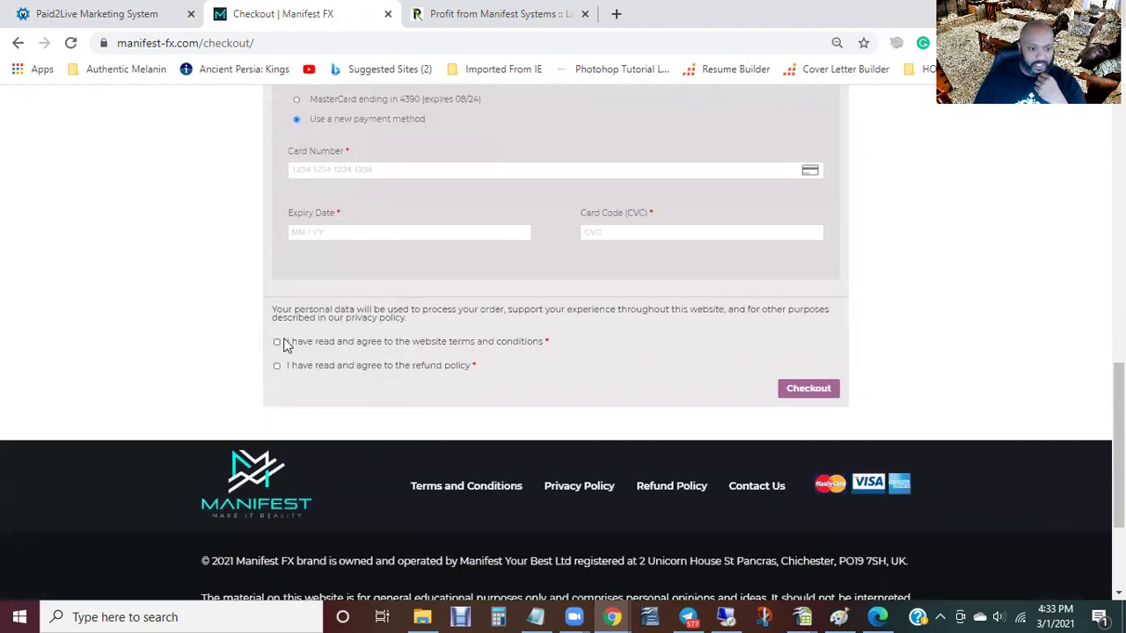
scroll(347, 211, up, 2)
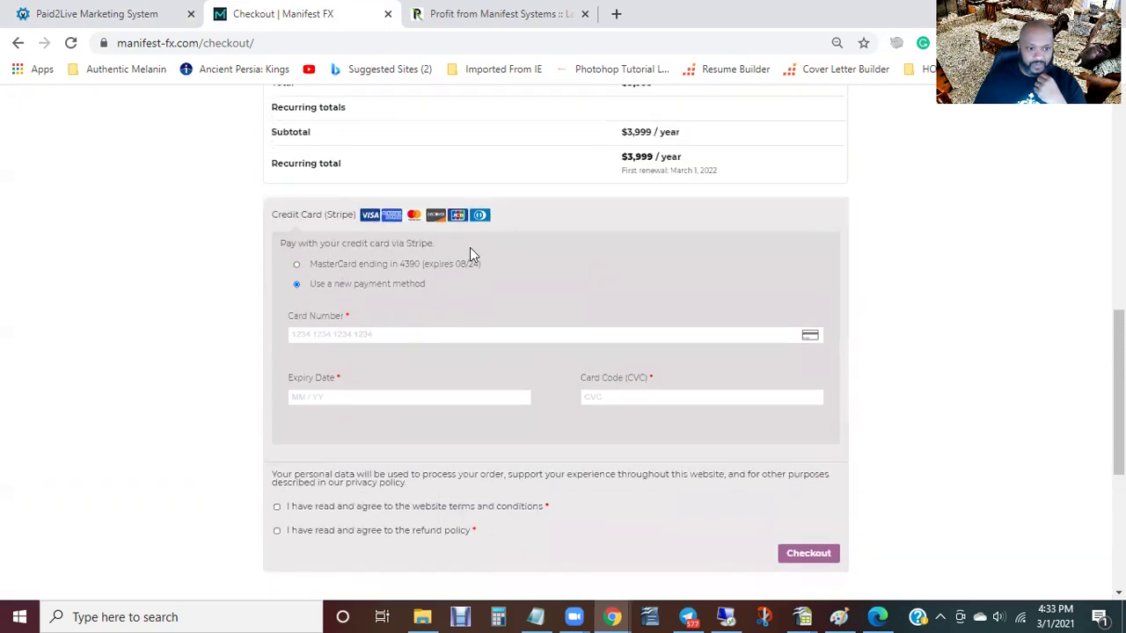
scroll(515, 368, down, 2)
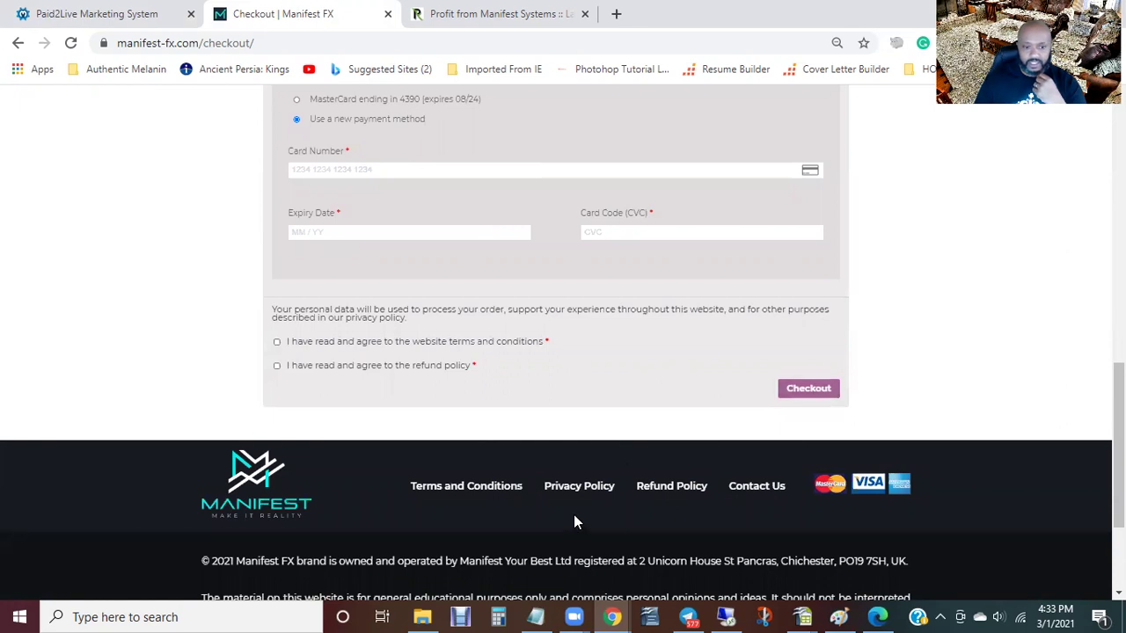
Step: Look through the site's navigation entries, including Market Research, Calendars and My Account
scroll(683, 410, up, 6)
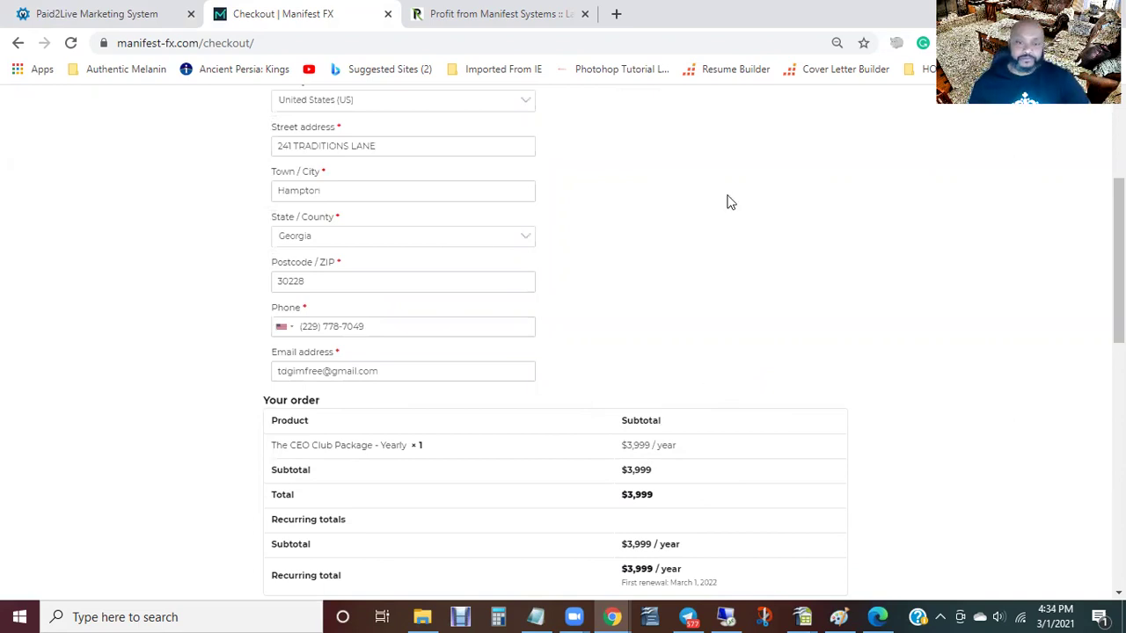
scroll(714, 325, up, 3)
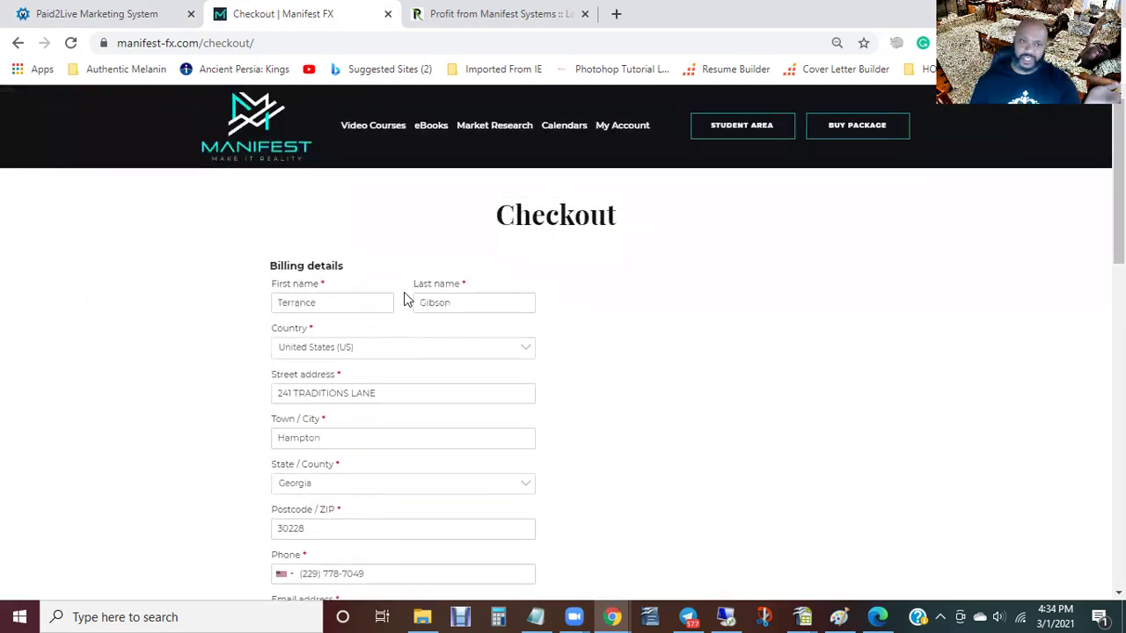
mouse_move(393, 132)
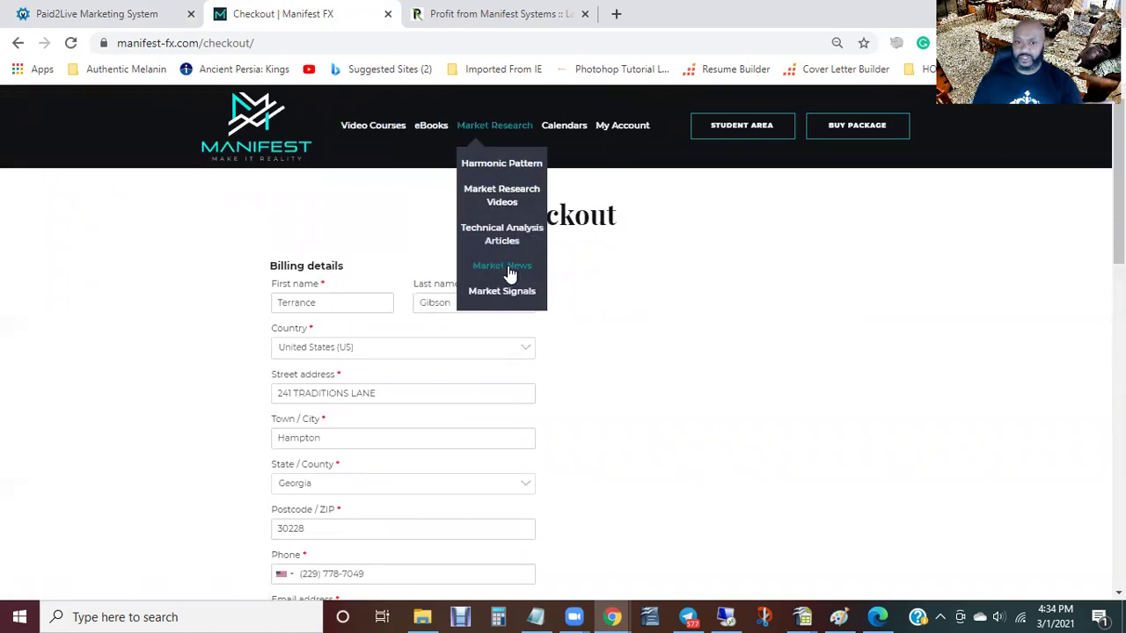
mouse_move(564, 132)
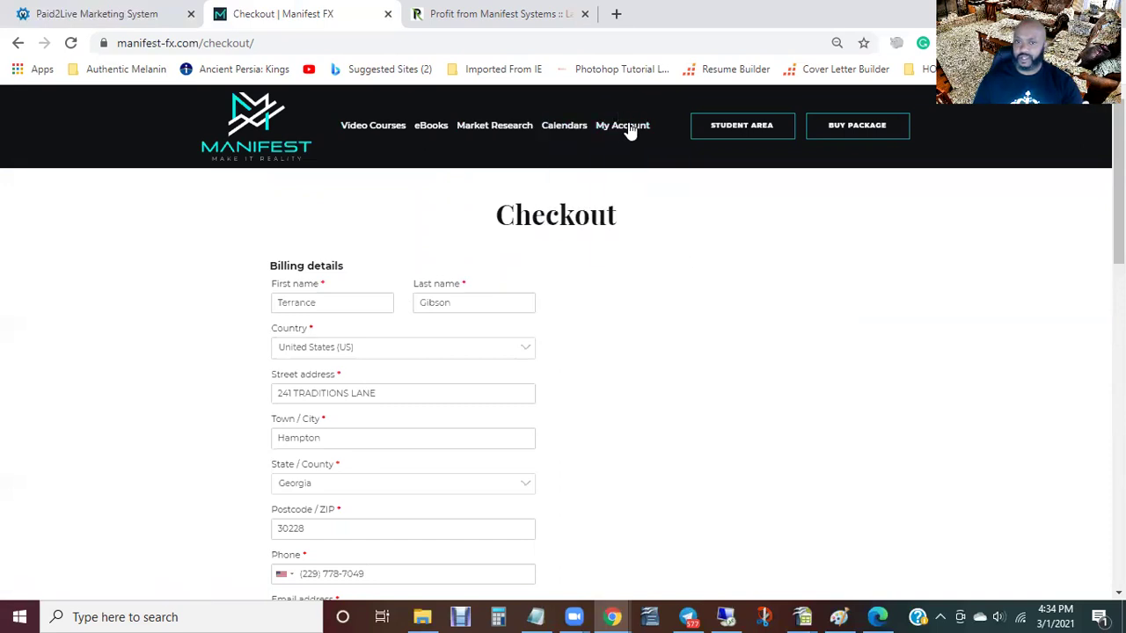
mouse_move(632, 132)
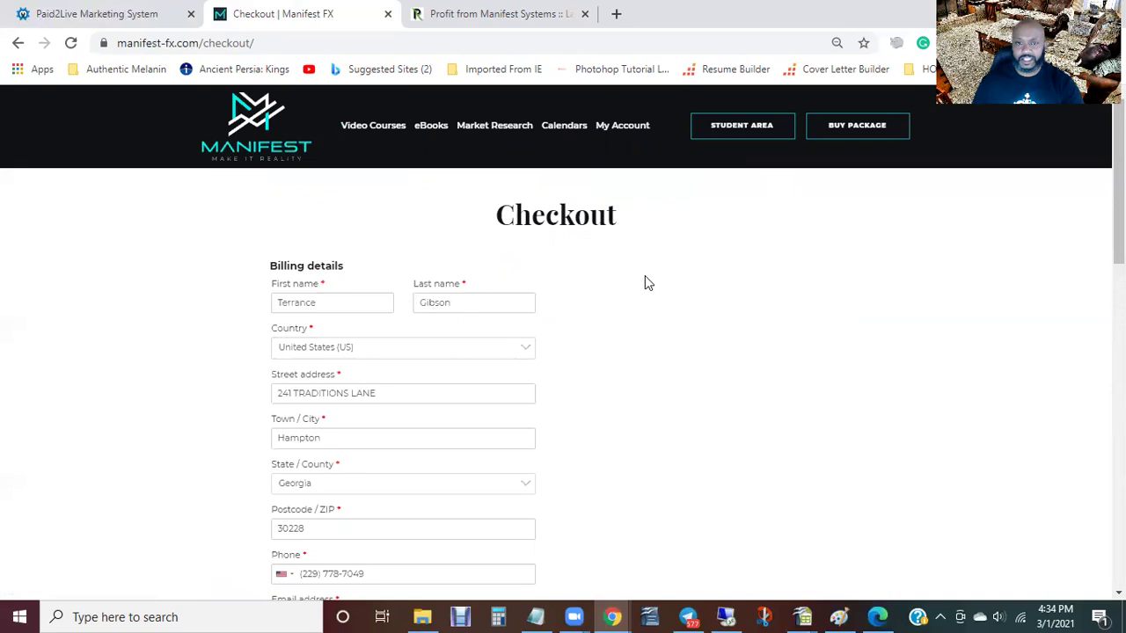
Step: Open the Student Area and examine its courses, guides, market research, calendars and Paid2Live Marketing System packages
click(755, 129)
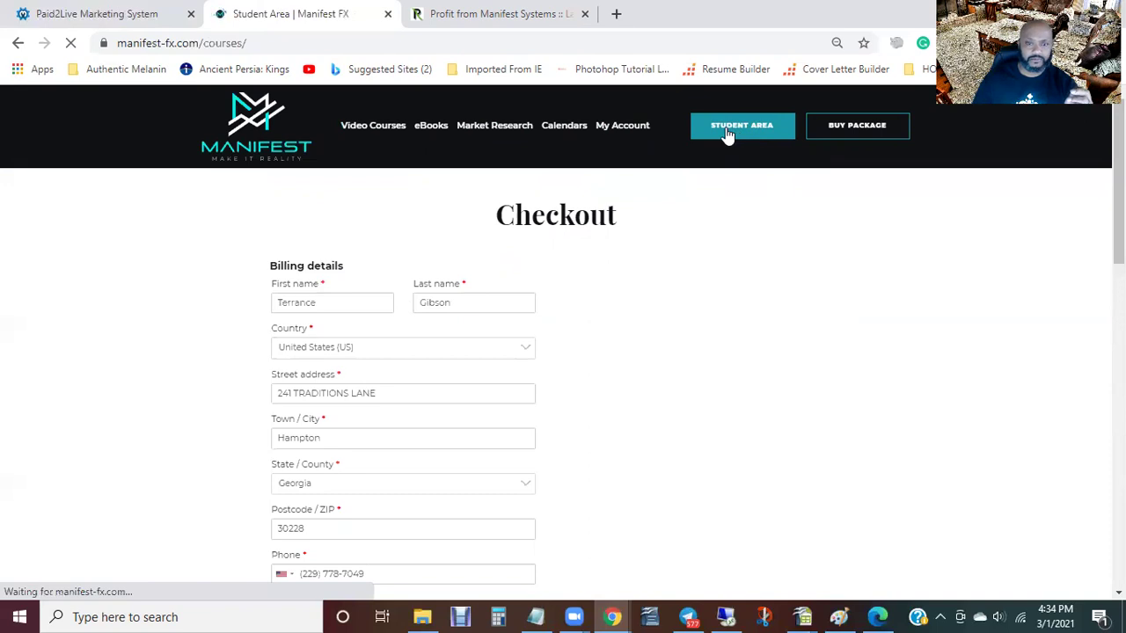
scroll(287, 381, down, 2)
scroll(287, 381, up, 2)
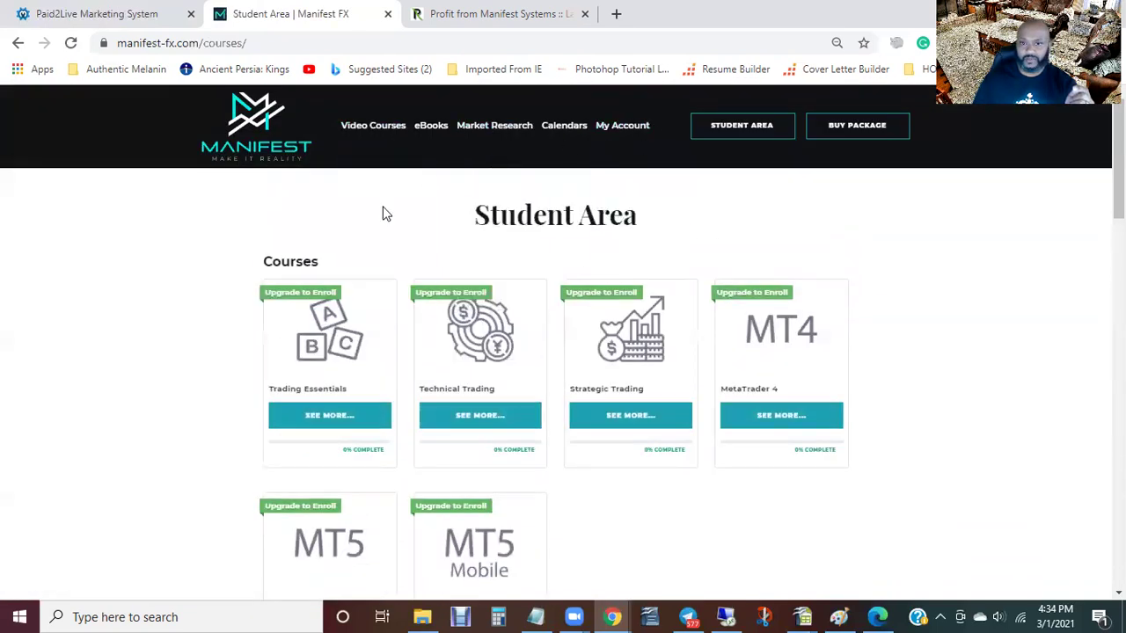
scroll(541, 312, down, 2)
scroll(541, 312, down, 7)
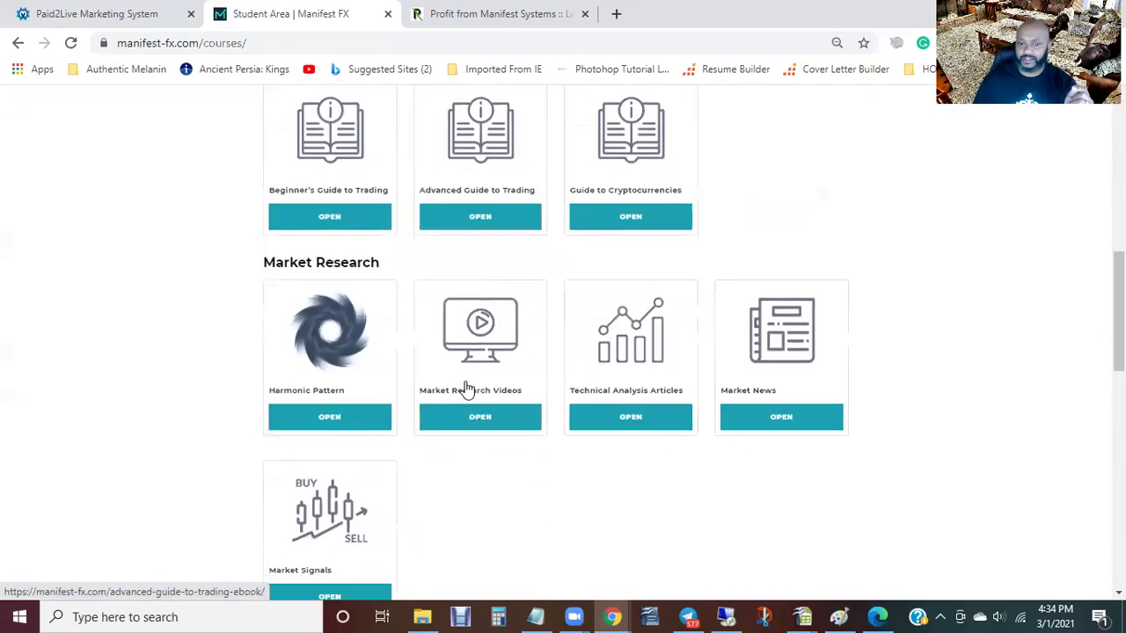
scroll(467, 389, down, 3)
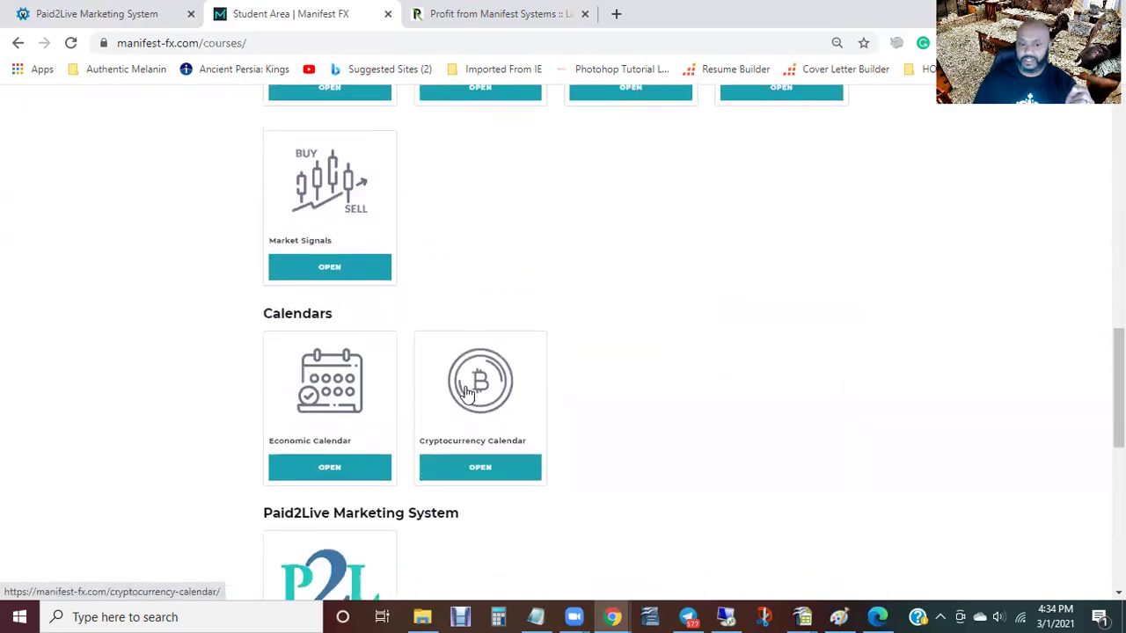
scroll(465, 391, down, 2)
scroll(501, 358, down, 2)
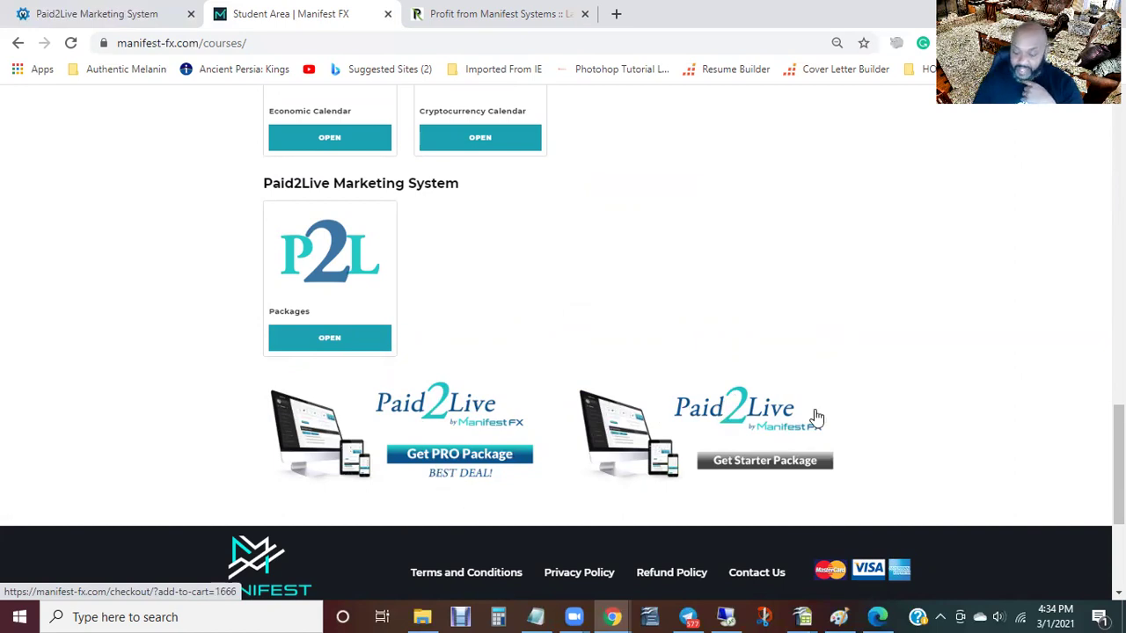
scroll(732, 272, up, 7)
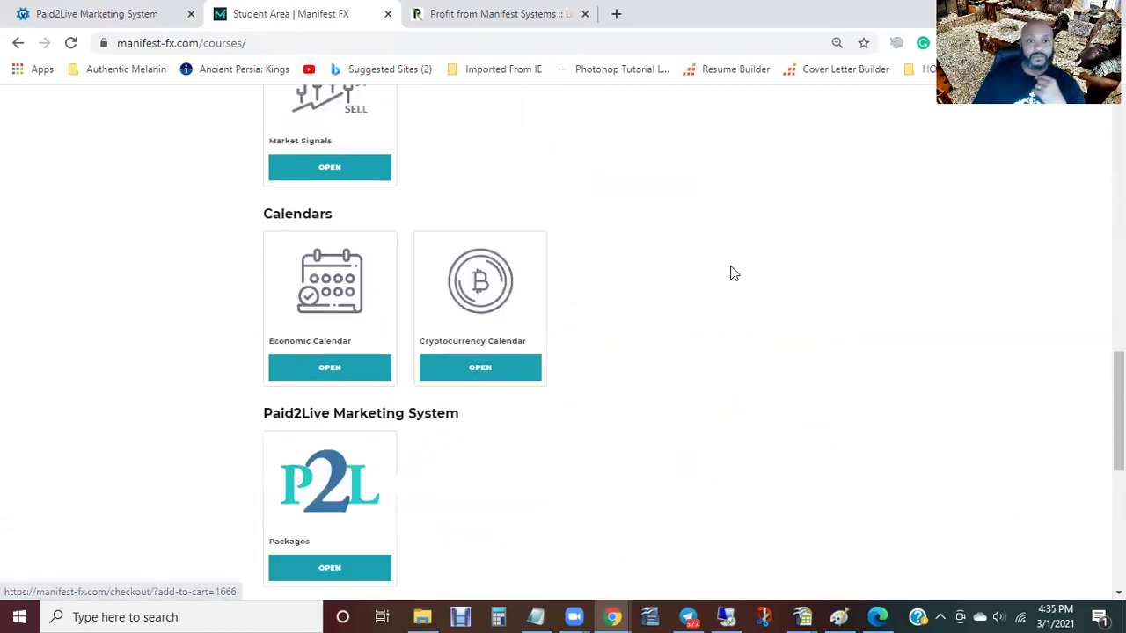
scroll(678, 281, up, 10)
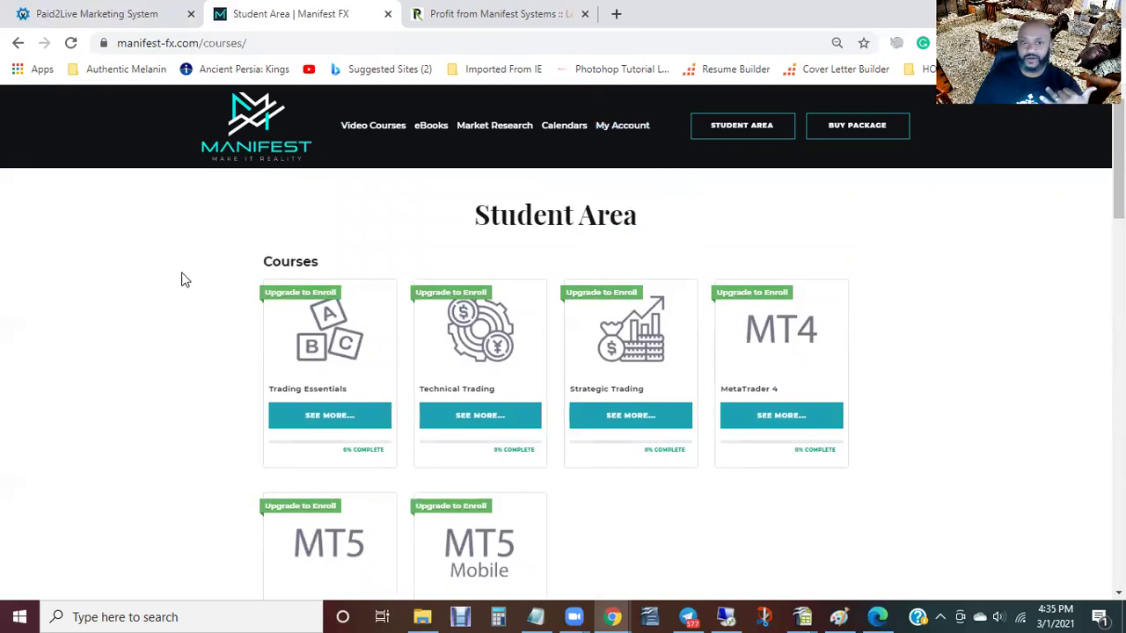
Step: Switch to Notepad to show the numbered checklist for signing up new members
click(535, 617)
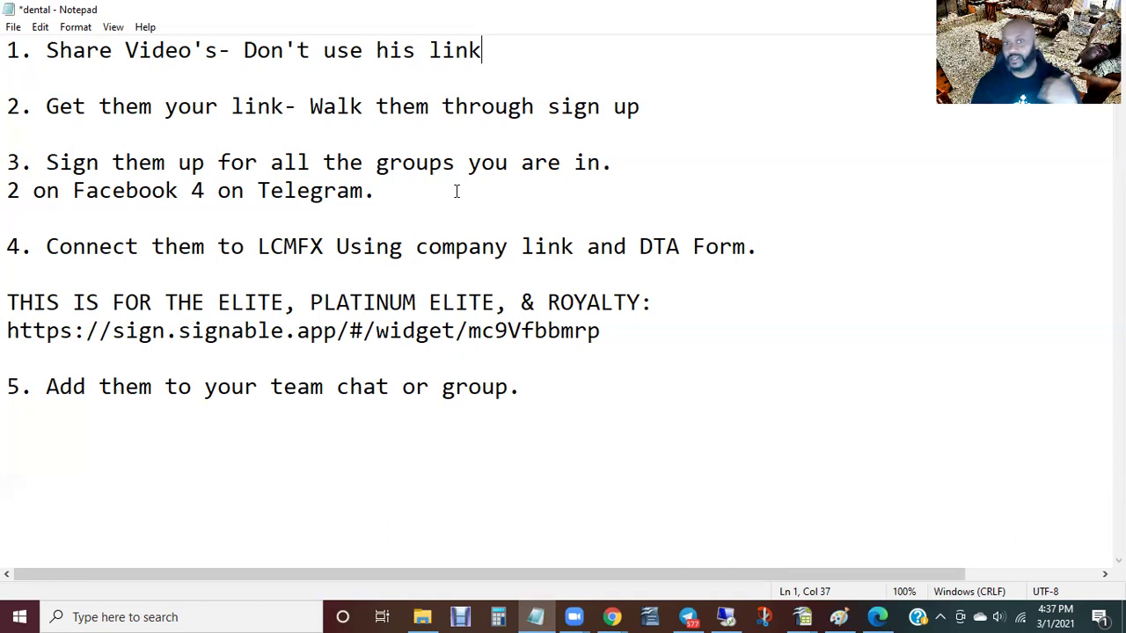
click(455, 192)
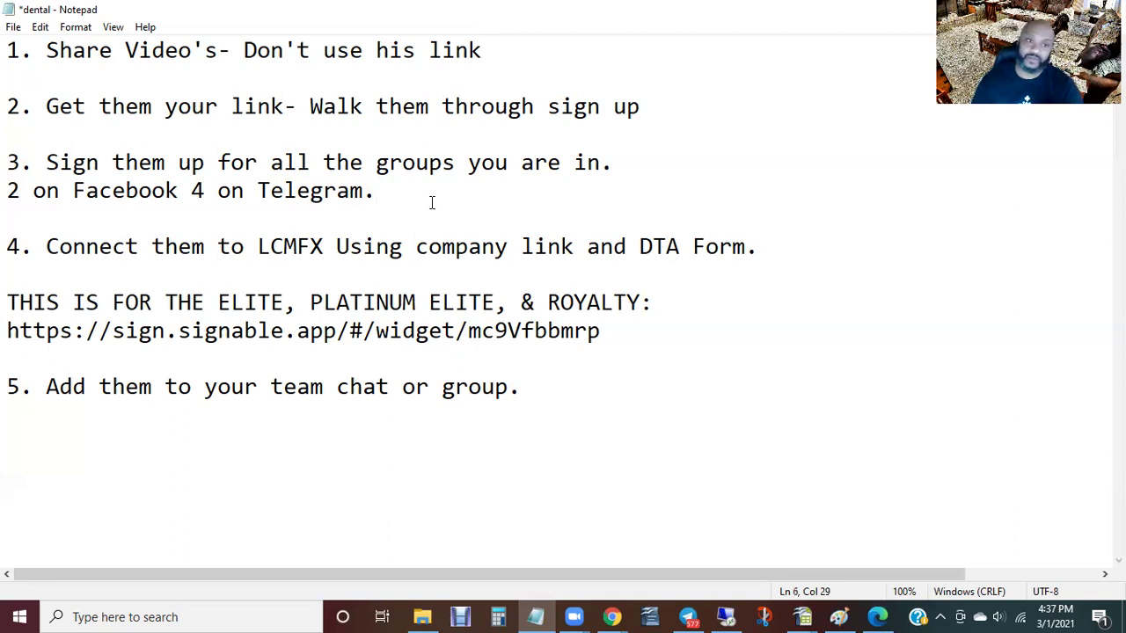
drag(425, 190, 402, 196)
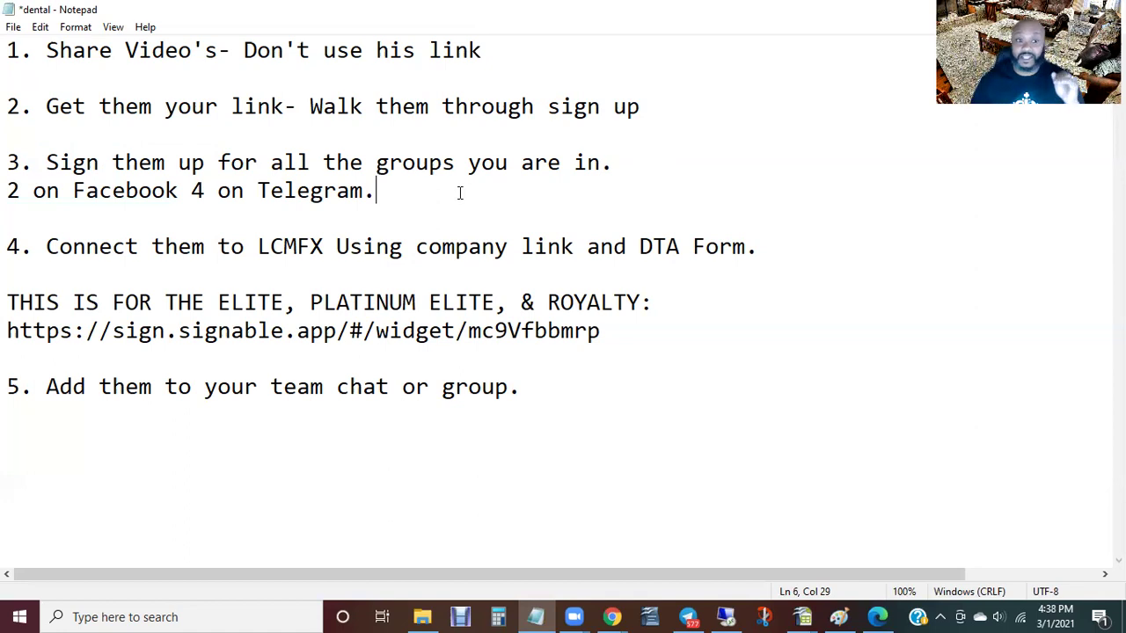
click(621, 164)
click(558, 180)
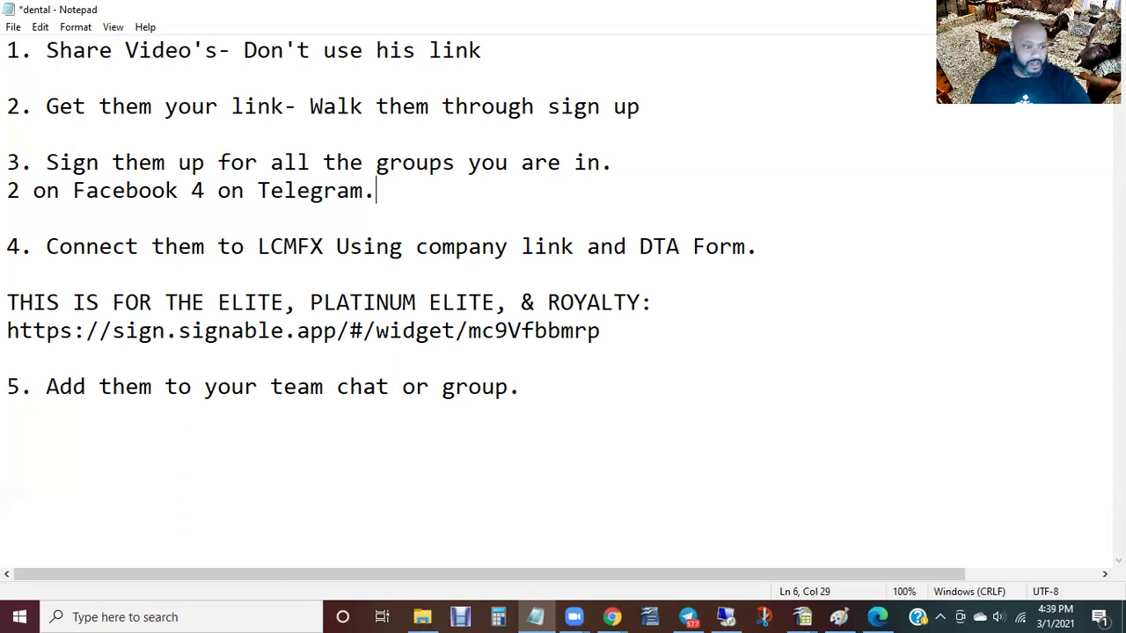
Step: Switch to Edge and copy the web address of the LCMFX signup form
key(alt+Tab)
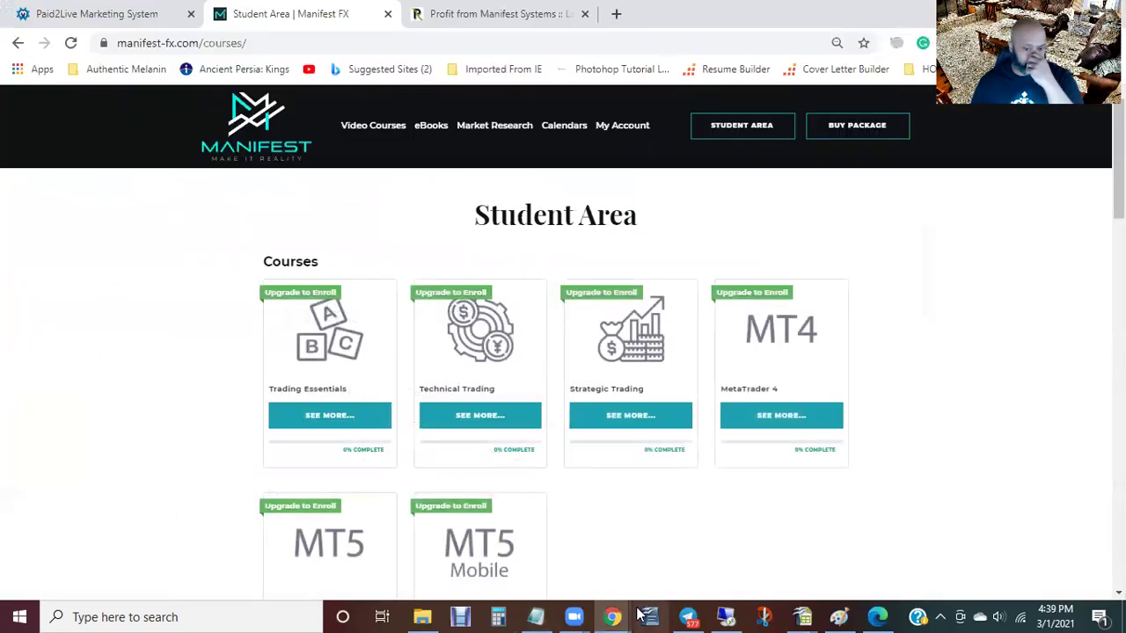
click(877, 617)
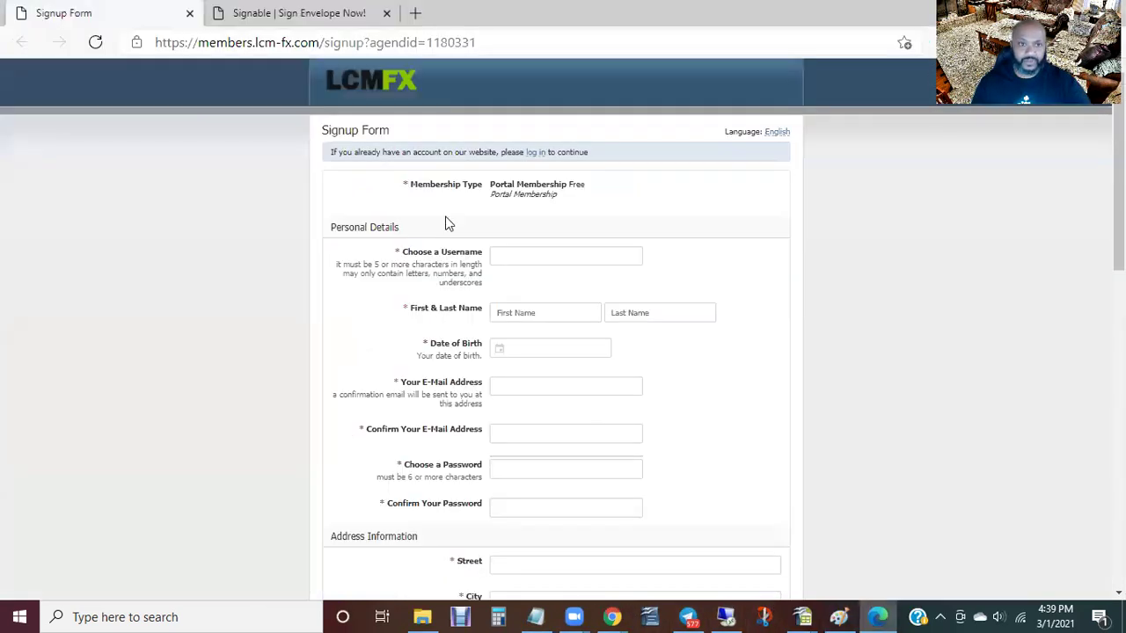
click(191, 42)
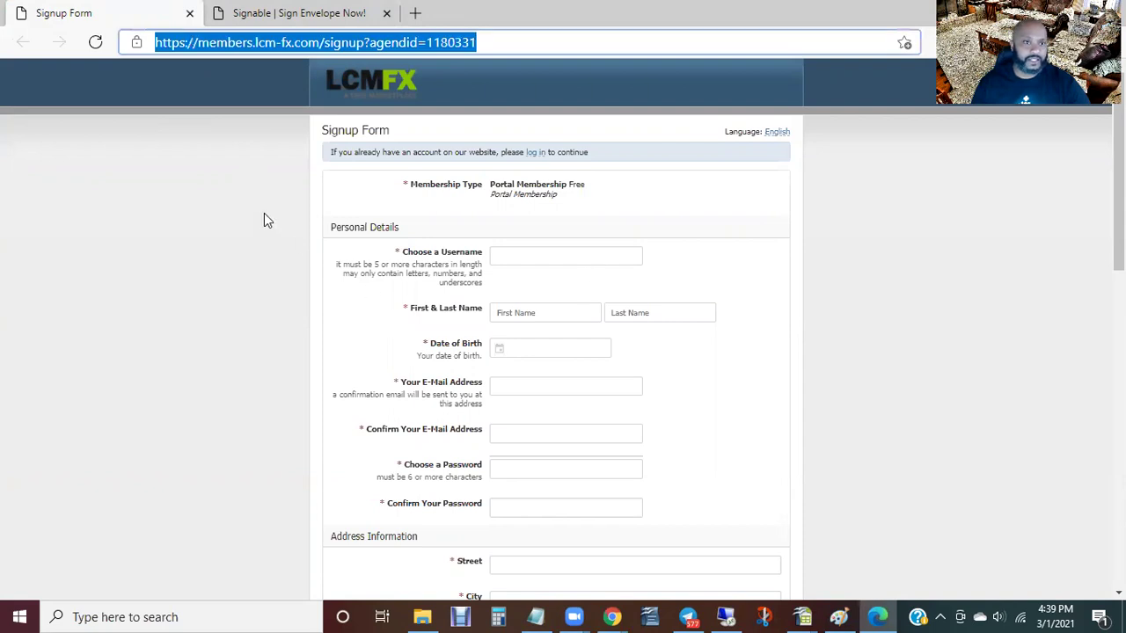
right_click(344, 42)
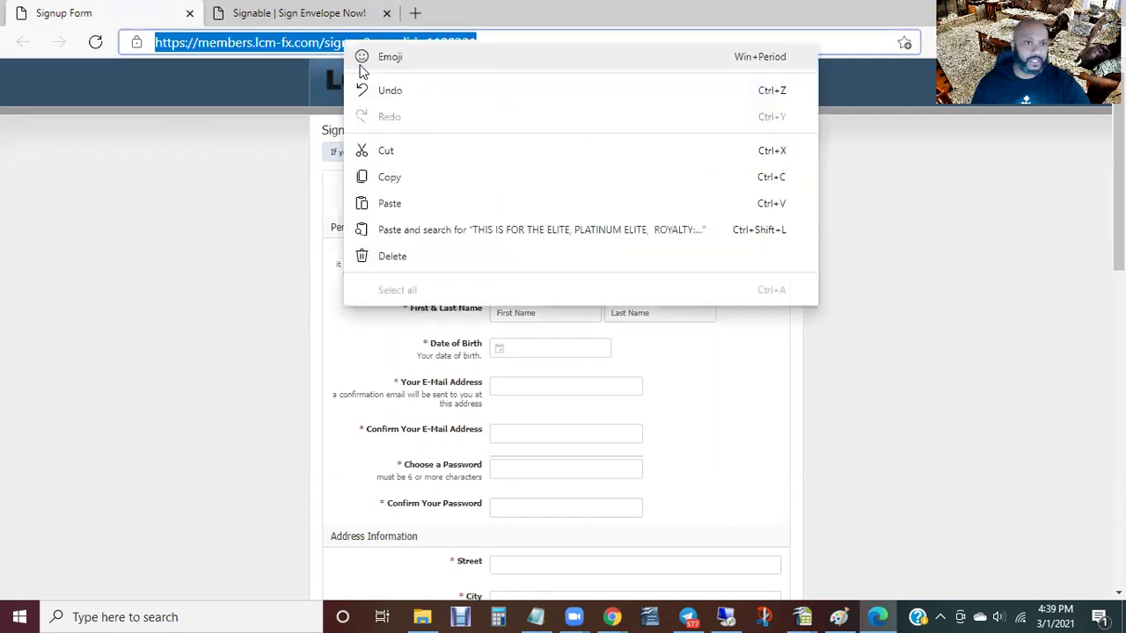
click(400, 177)
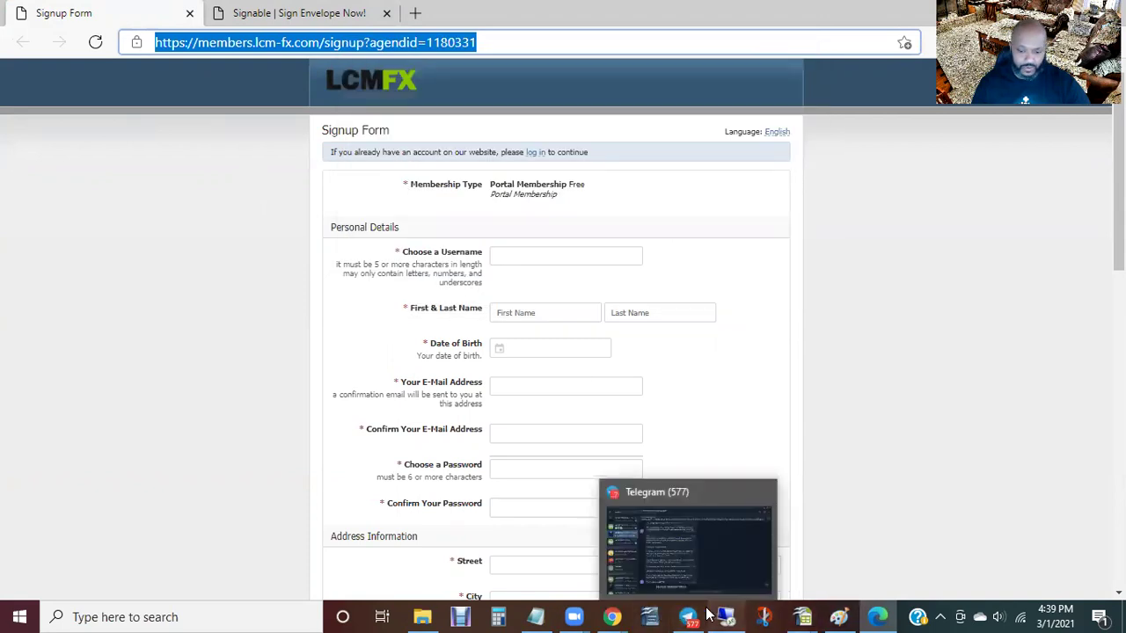
Step: Switch to Notepad and paste the LCMFX signup link under checklist item 4, followed by a blank line
click(526, 616)
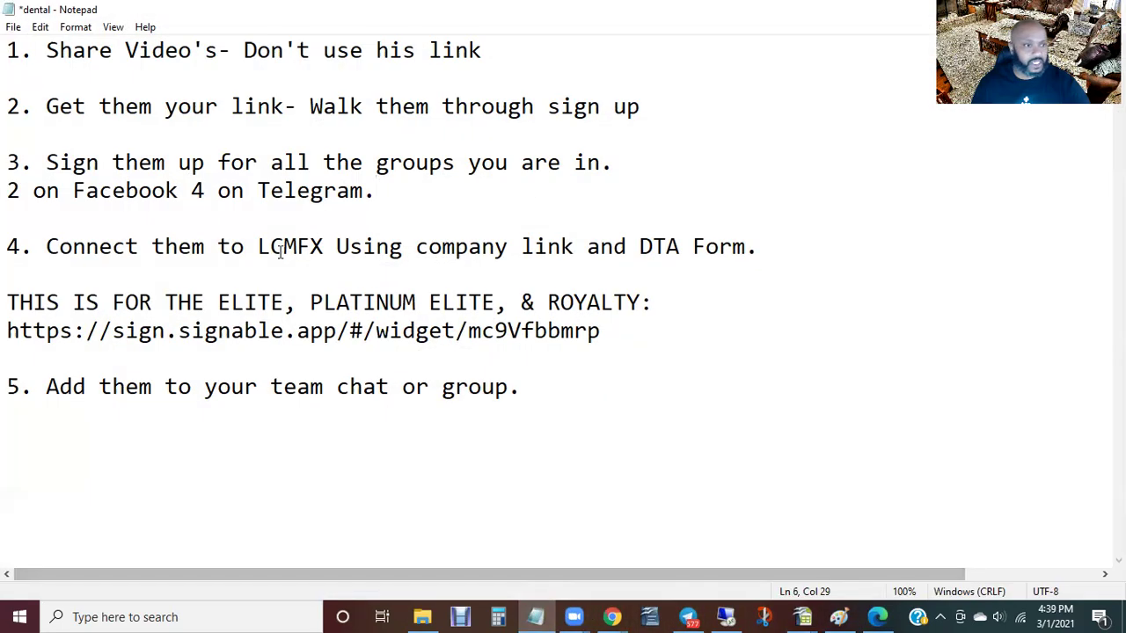
click(364, 268)
key(ctrl+v)
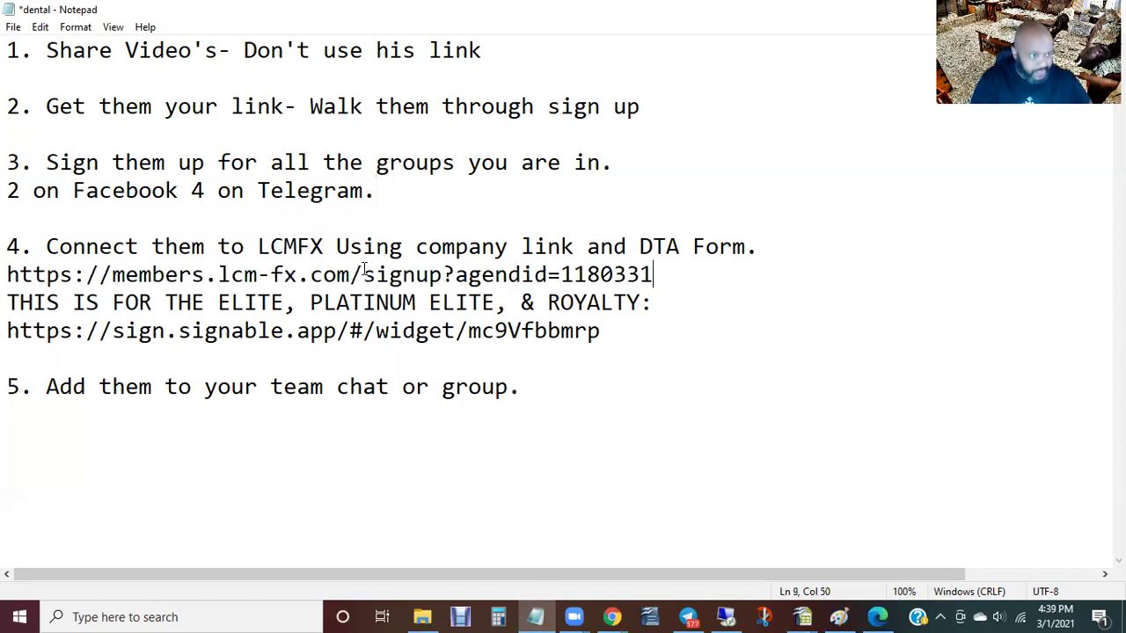
key(Return)
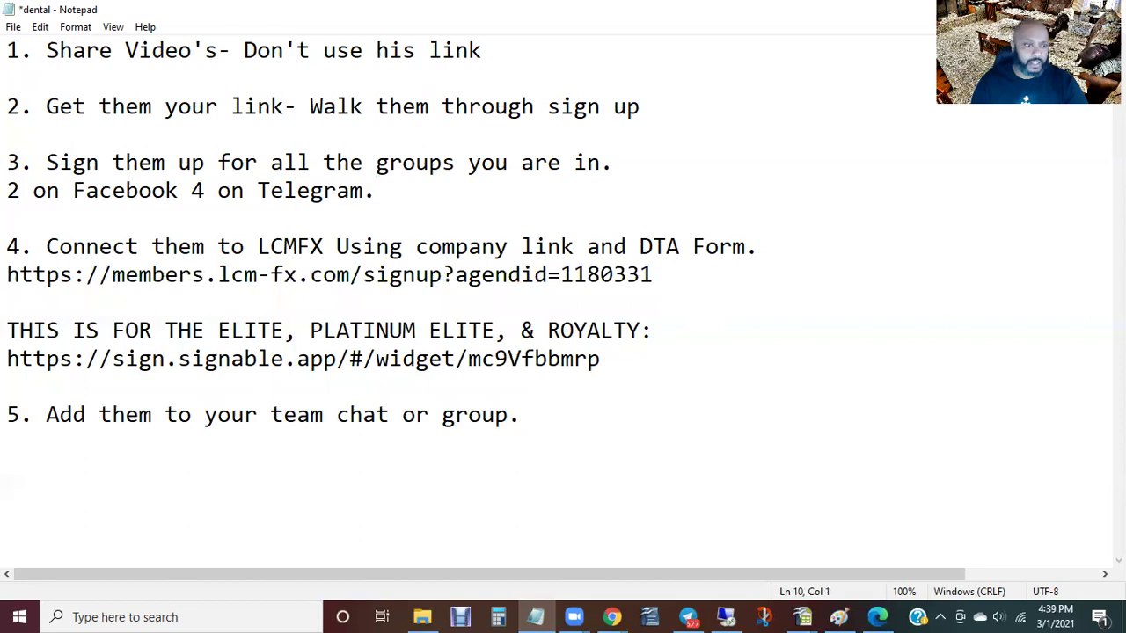
Step: Return to the LCMFX signup form in Edge and examine its personal details, address and employment fields, including the Employment Status choices
key(alt+Tab)
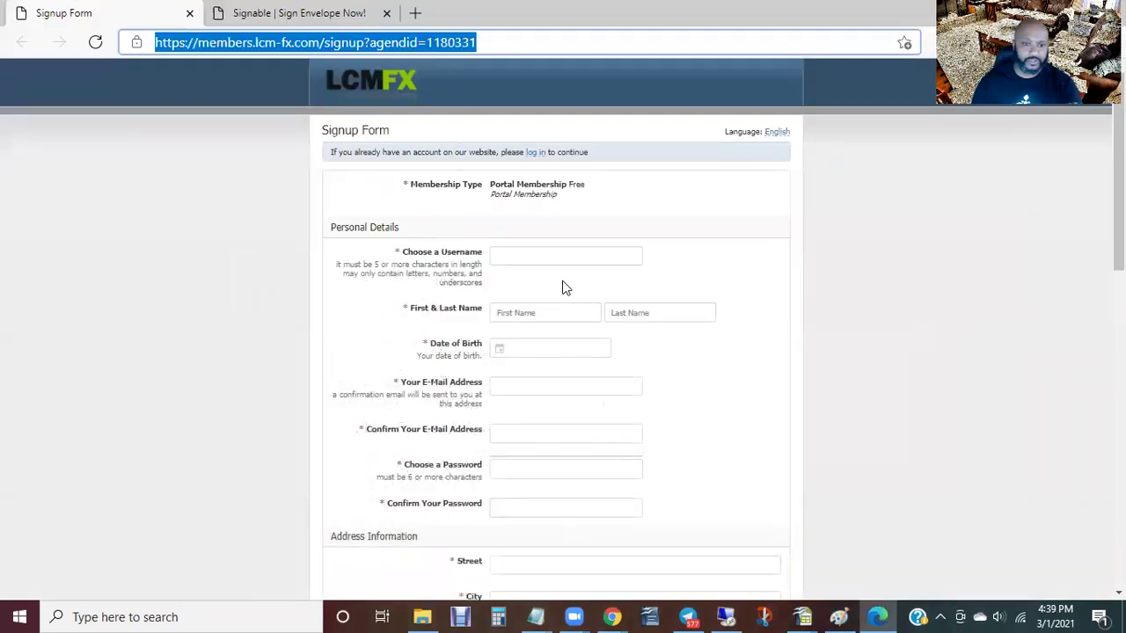
scroll(564, 288, down, 2)
scroll(568, 182, up, 1)
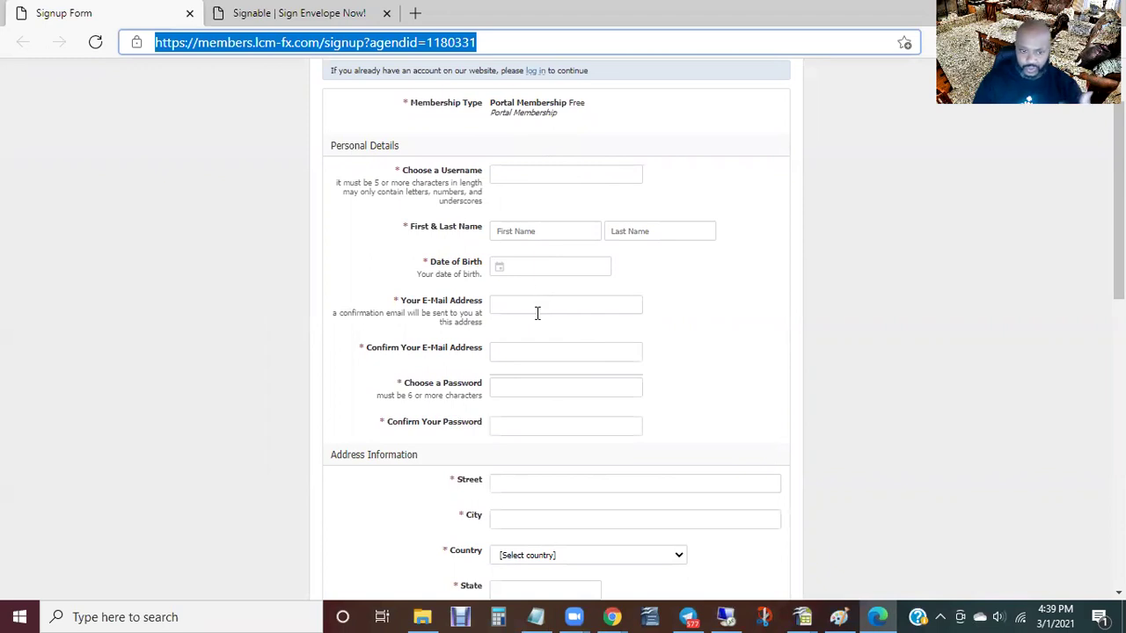
scroll(536, 306, down, 1)
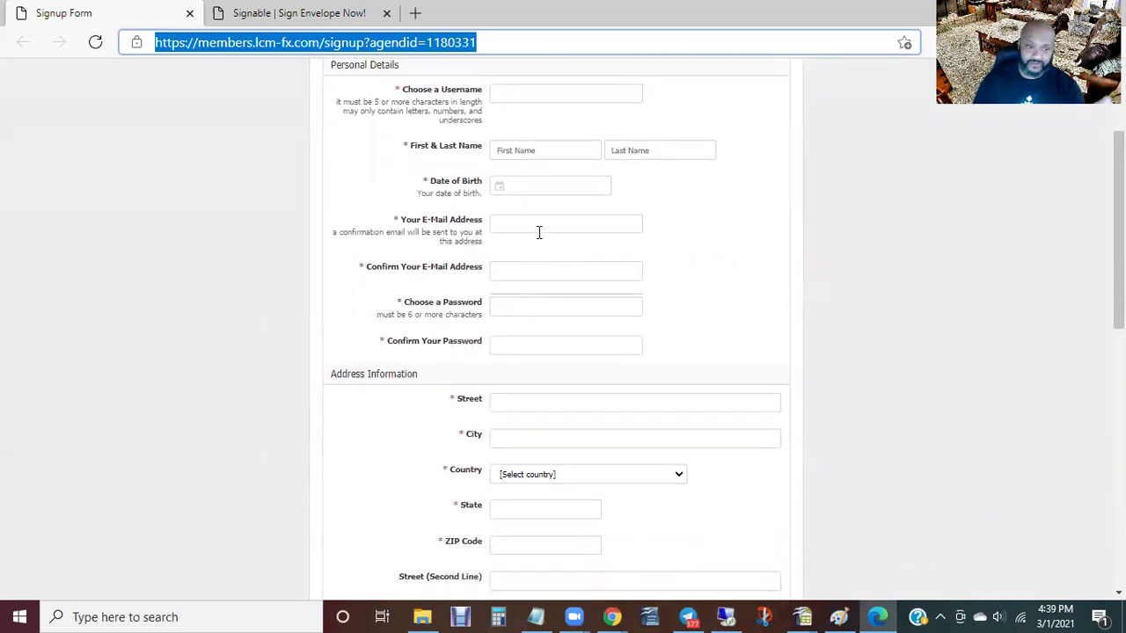
scroll(526, 302, down, 1)
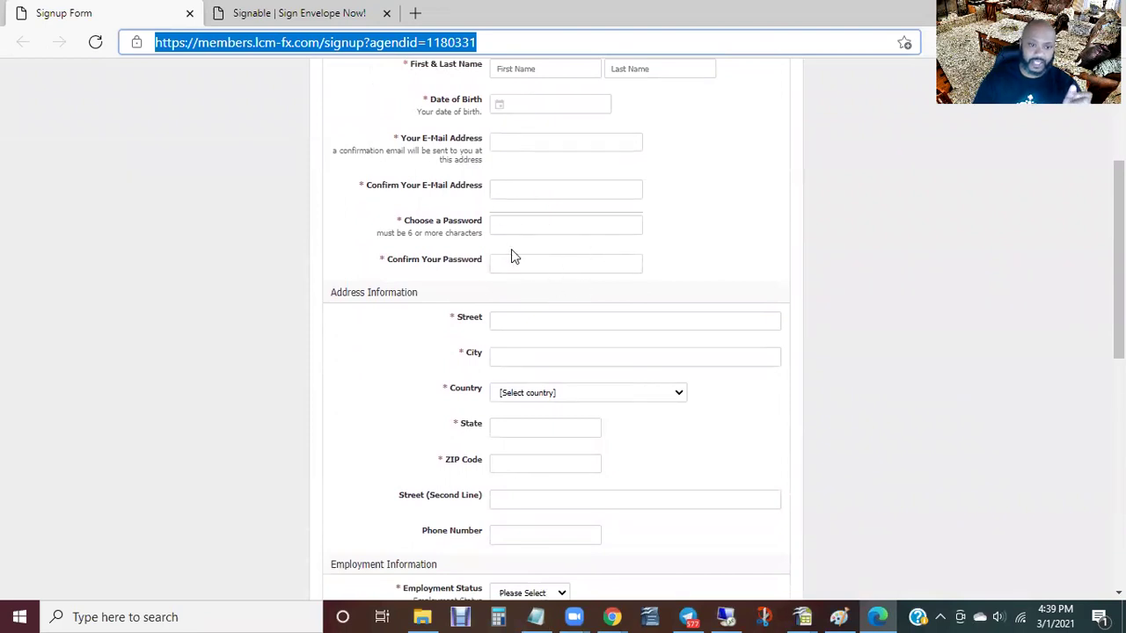
scroll(536, 317, down, 2)
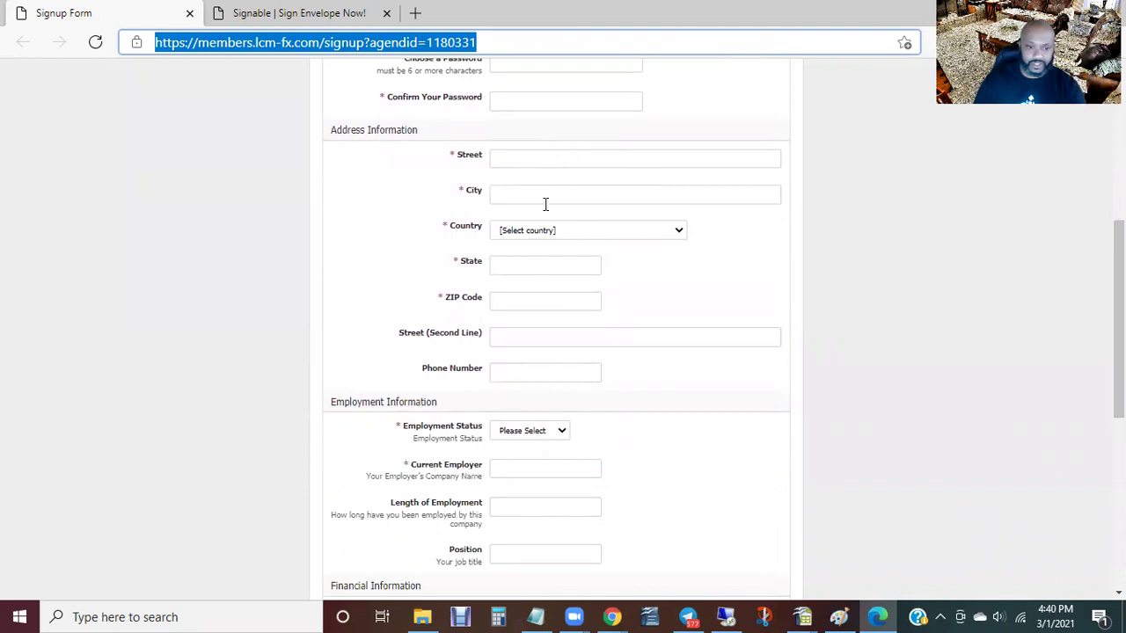
scroll(567, 395, down, 3)
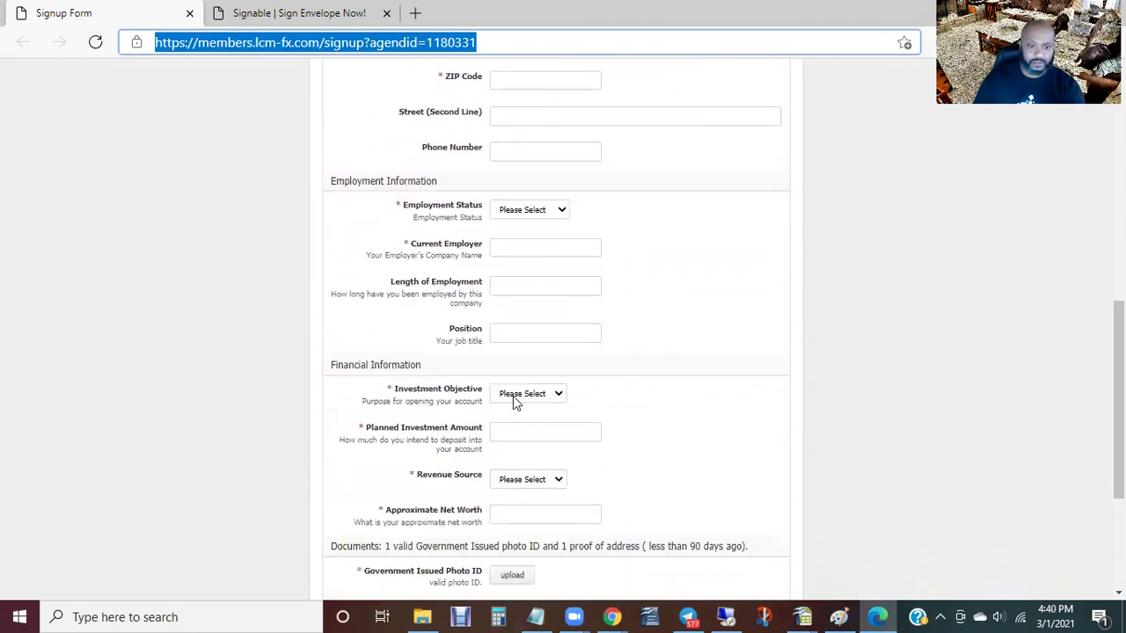
click(552, 189)
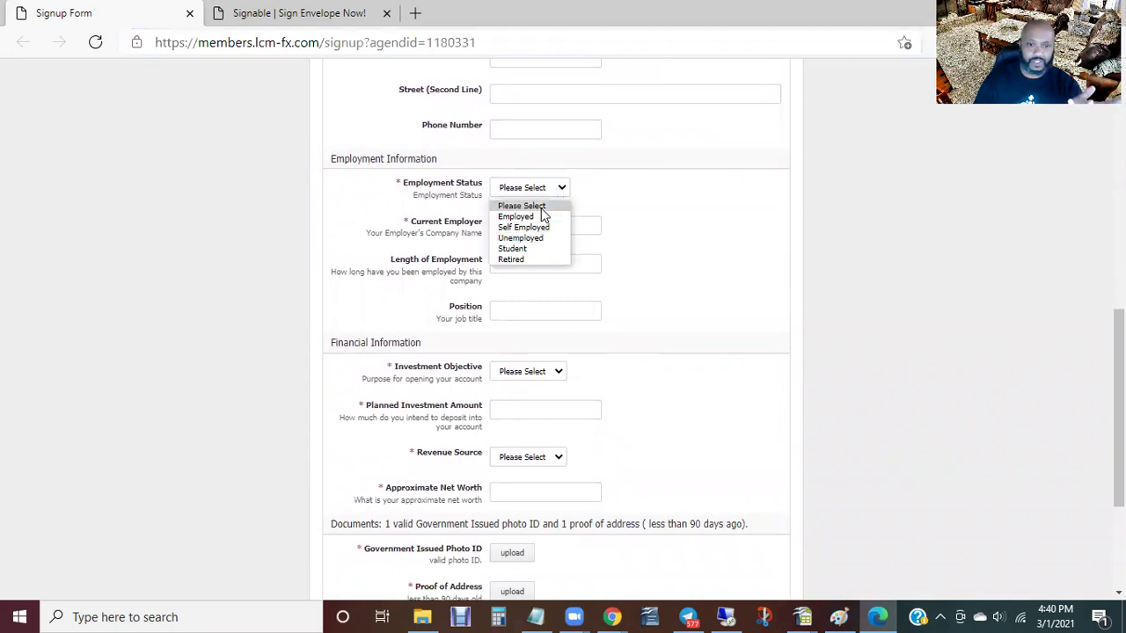
click(641, 183)
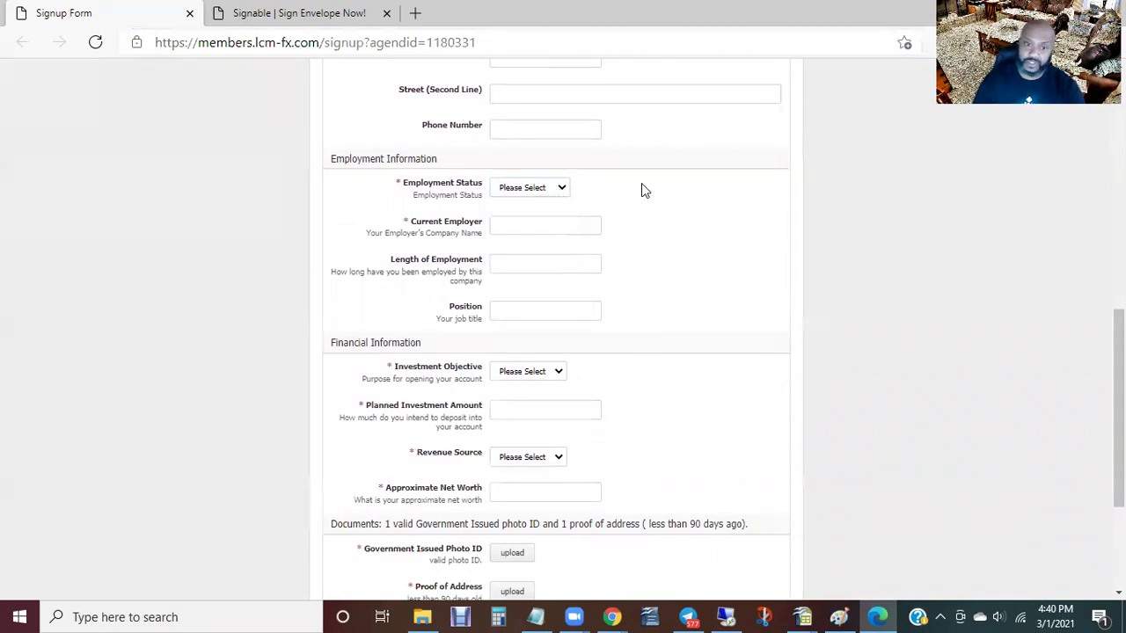
click(560, 190)
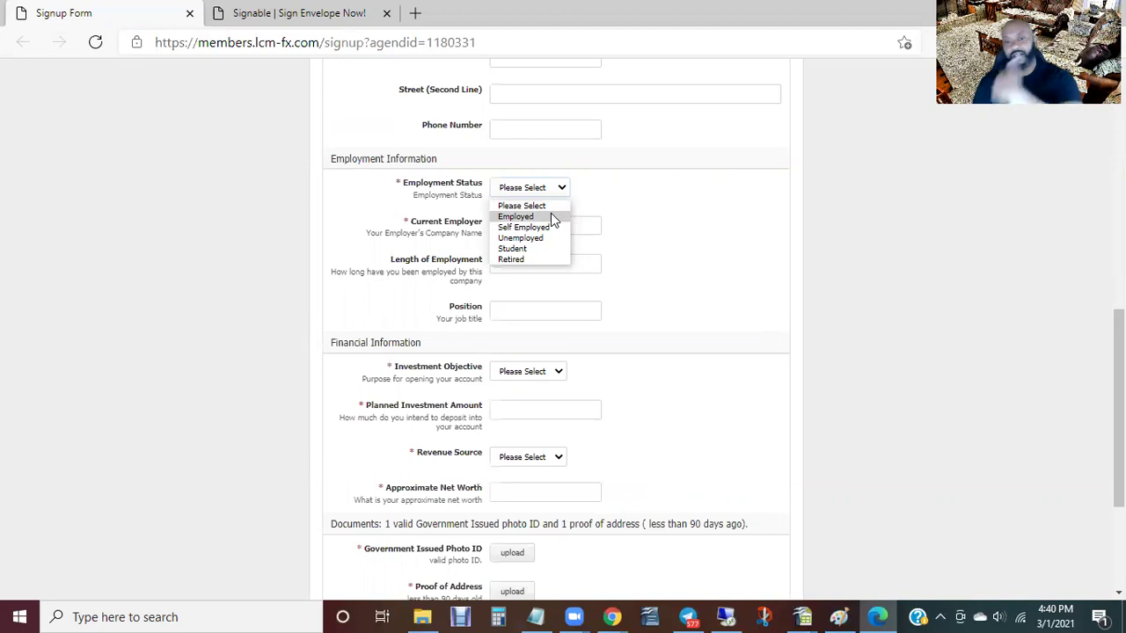
click(728, 220)
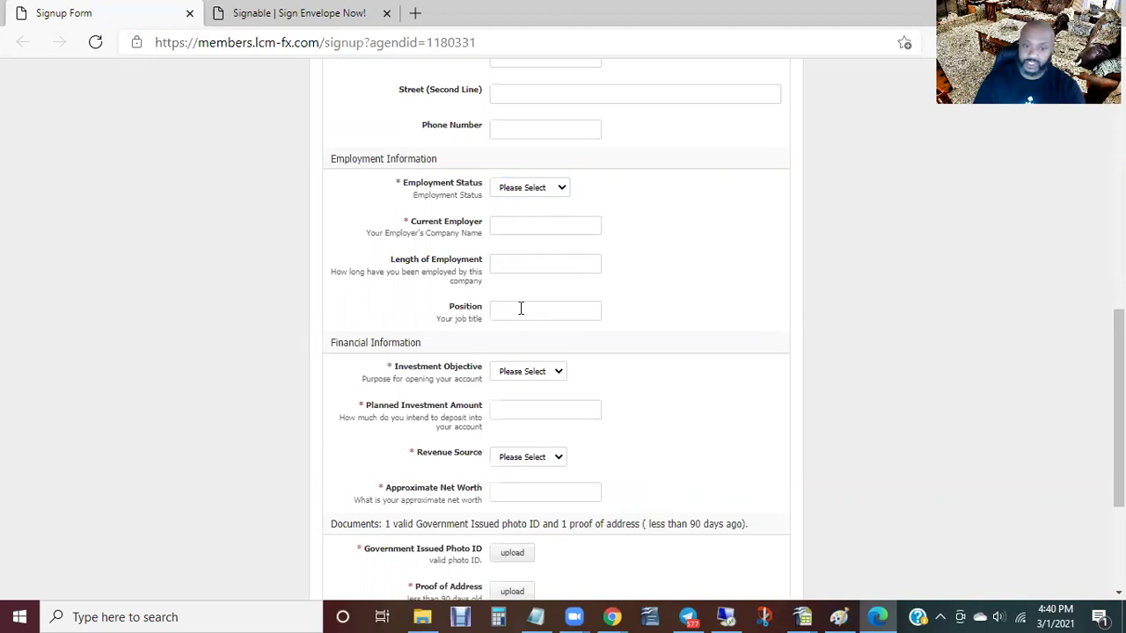
Step: Examine the form's financial information choices, required document uploads and terms and conditions
scroll(607, 411, down, 2)
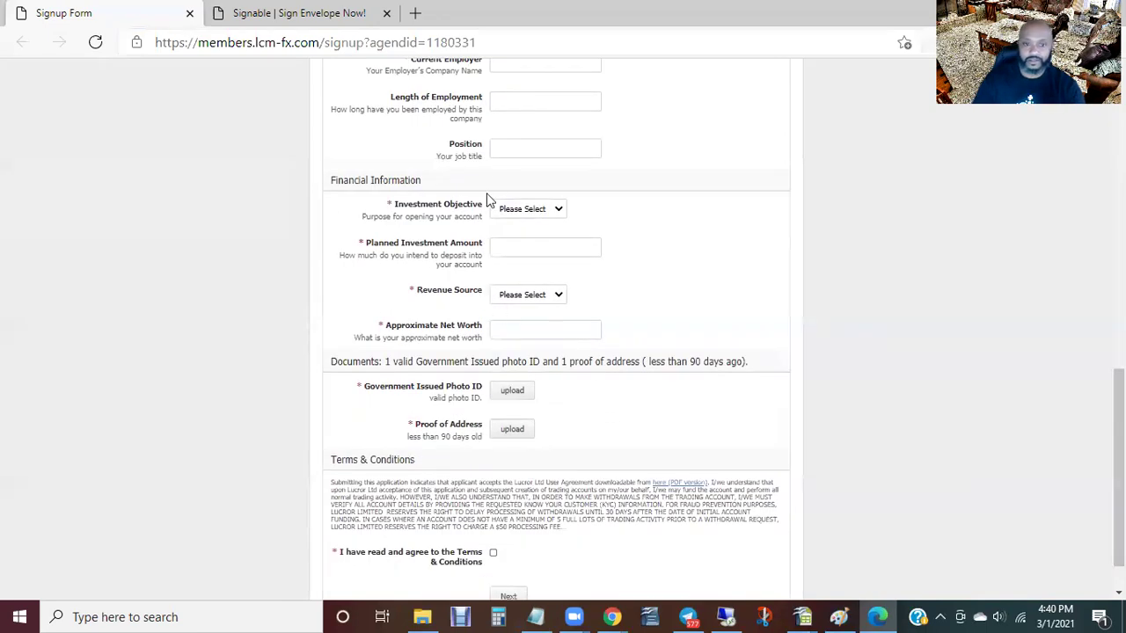
click(559, 210)
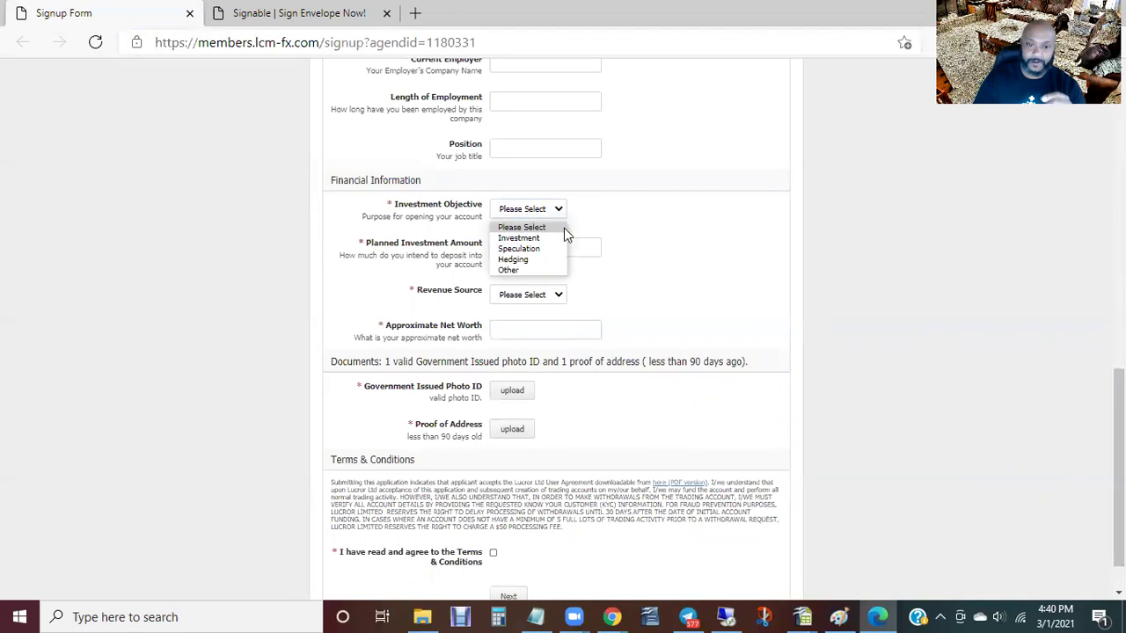
click(628, 211)
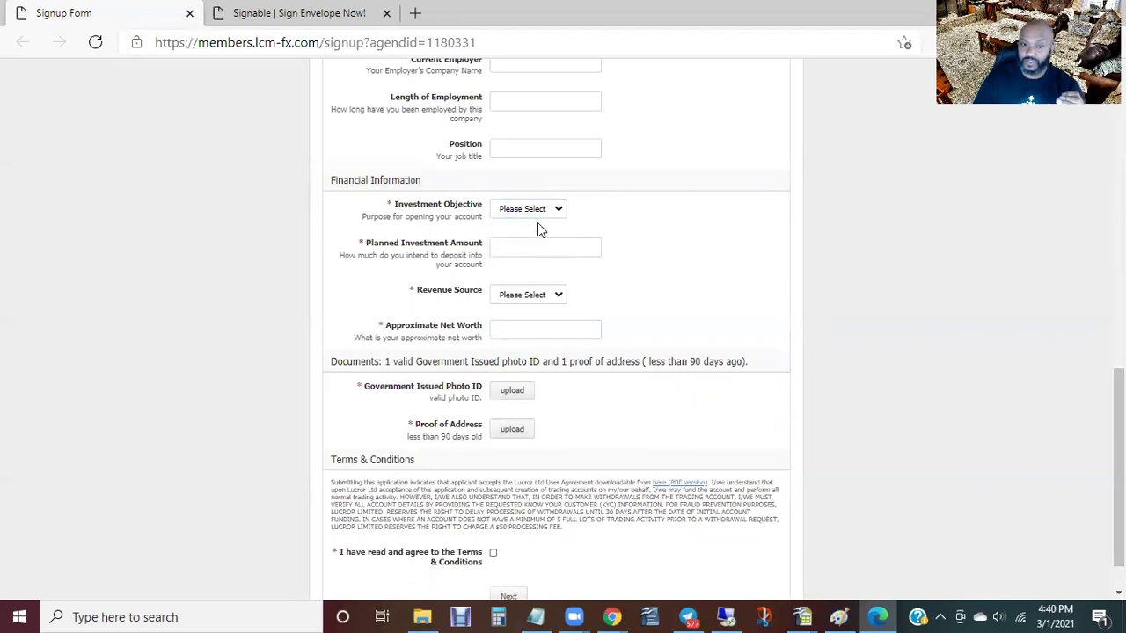
click(515, 251)
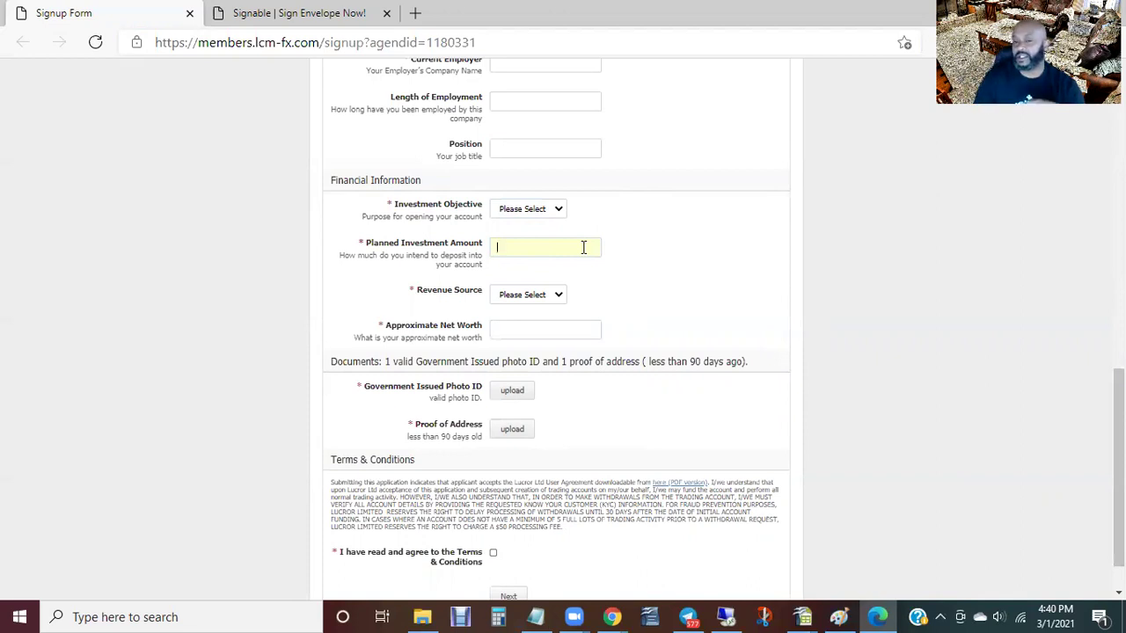
click(544, 299)
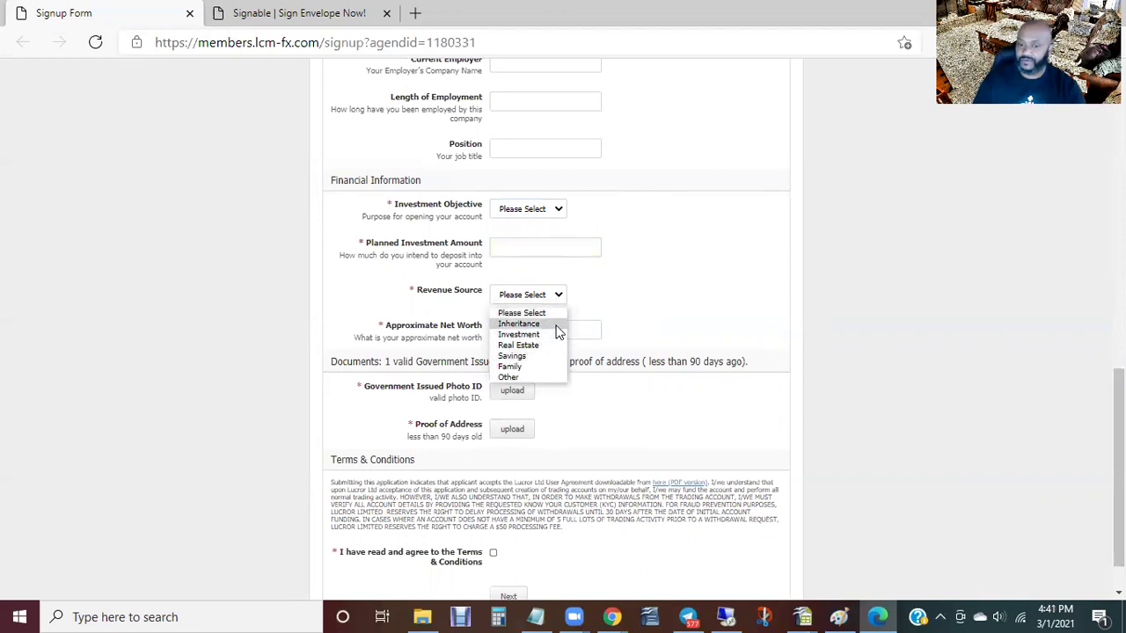
click(679, 254)
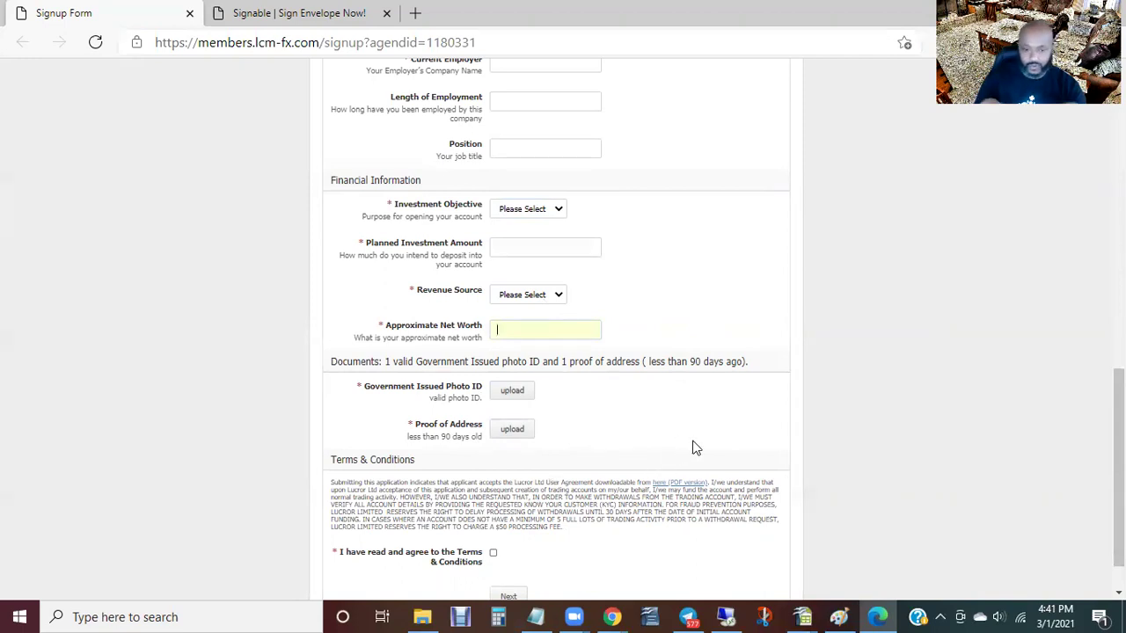
click(512, 429)
scroll(549, 437, down, 1)
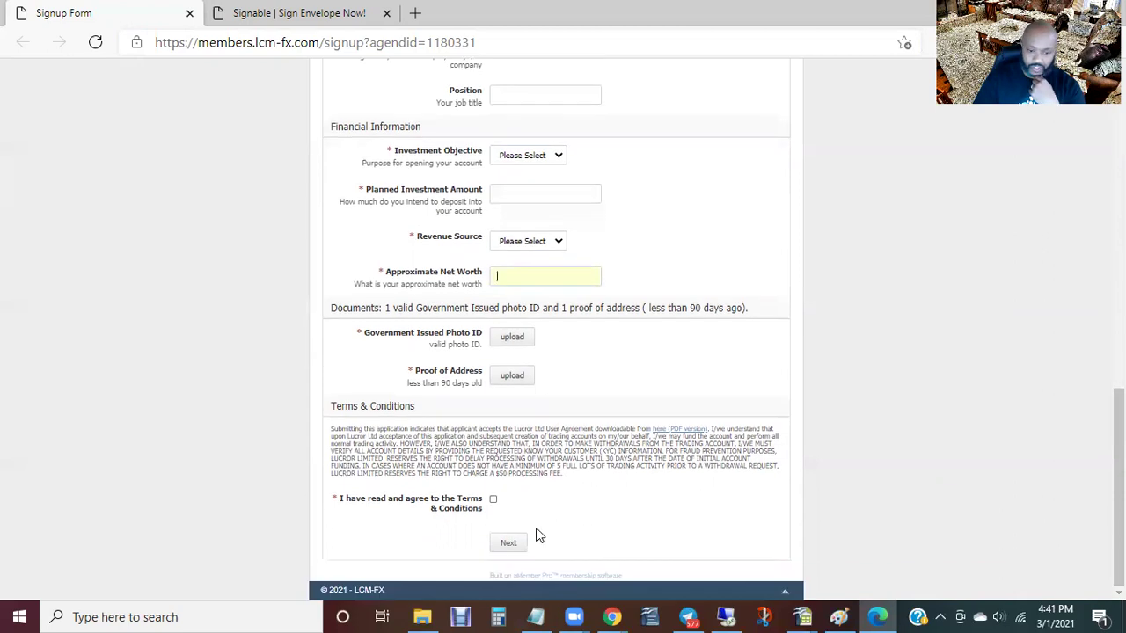
scroll(567, 334, up, 10)
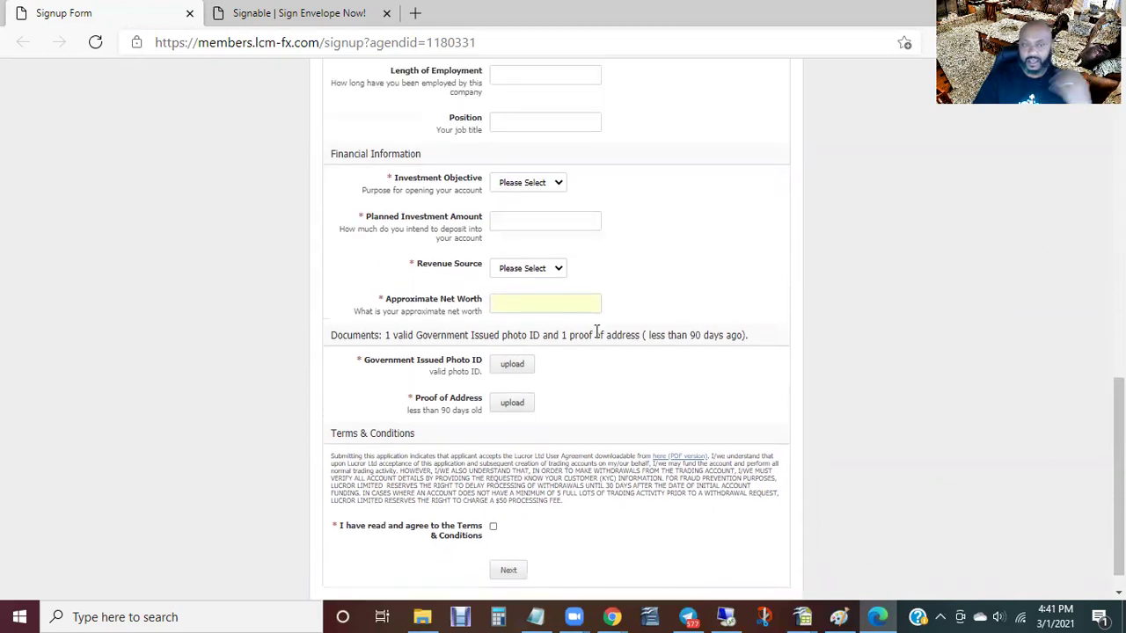
scroll(603, 337, up, 3)
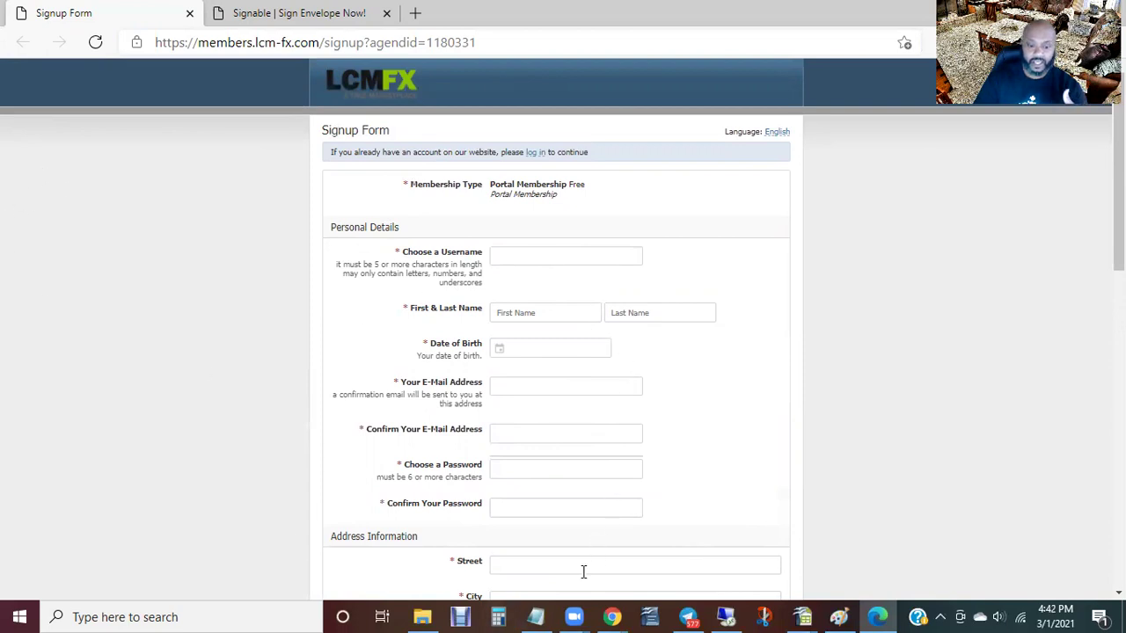
Step: Switch to the LCMFX member portal in Chrome and look through its Support and My Profile options
click(613, 617)
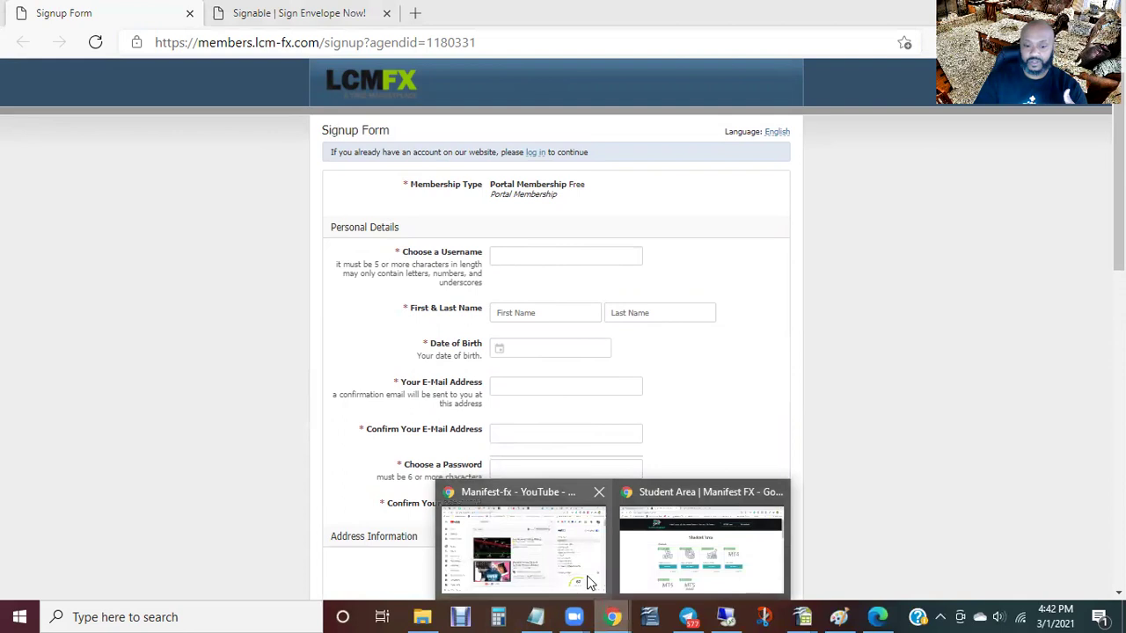
click(639, 574)
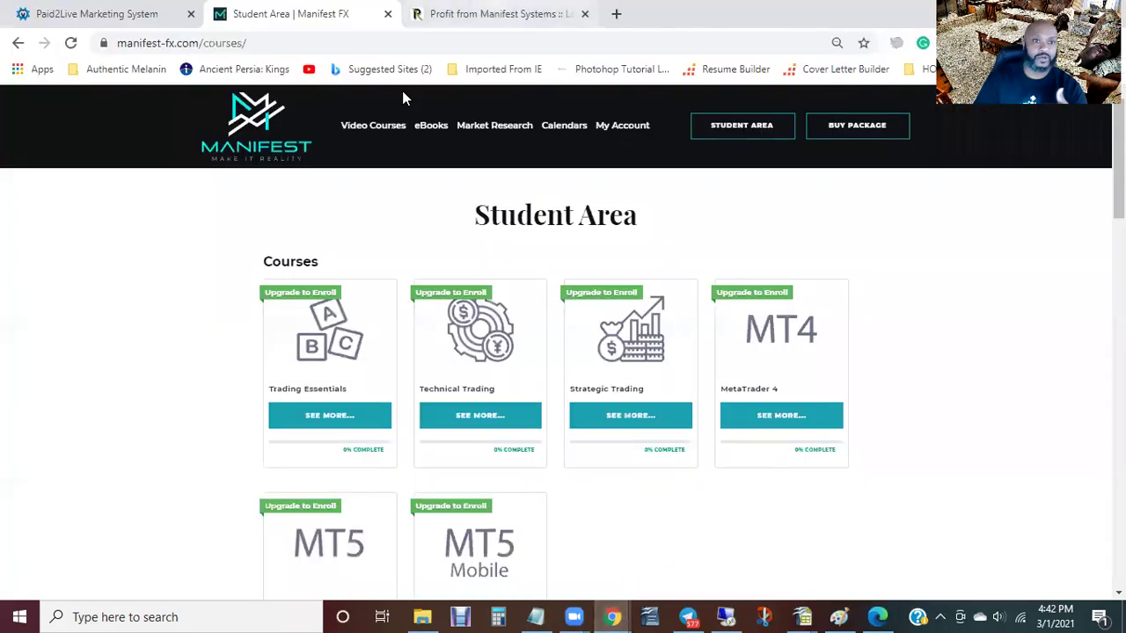
key(ctrl+Tab)
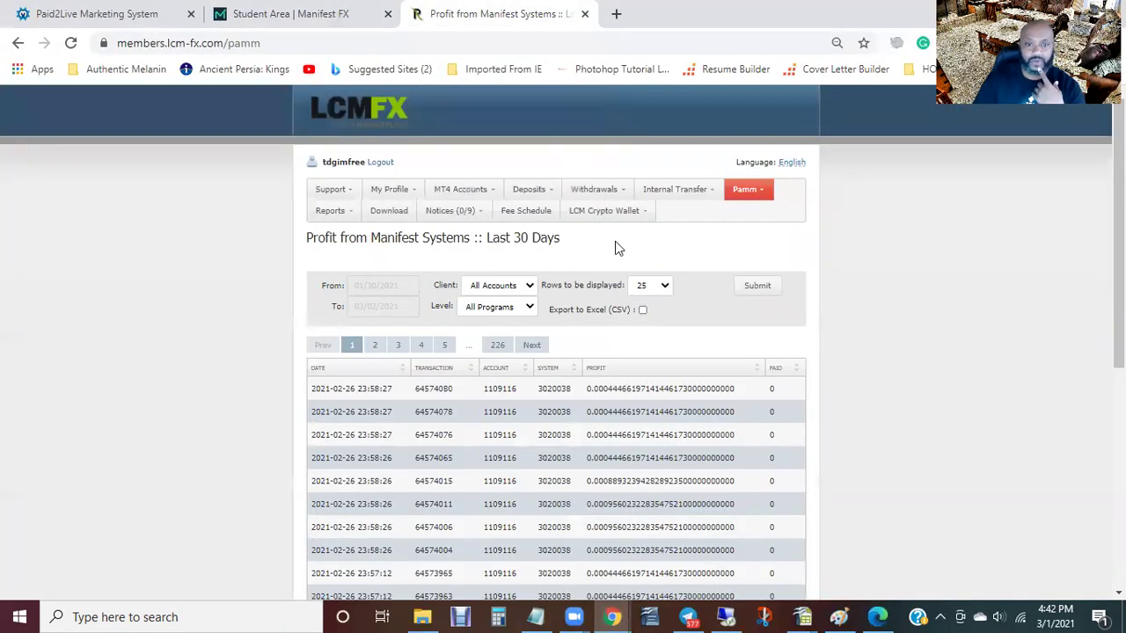
click(335, 195)
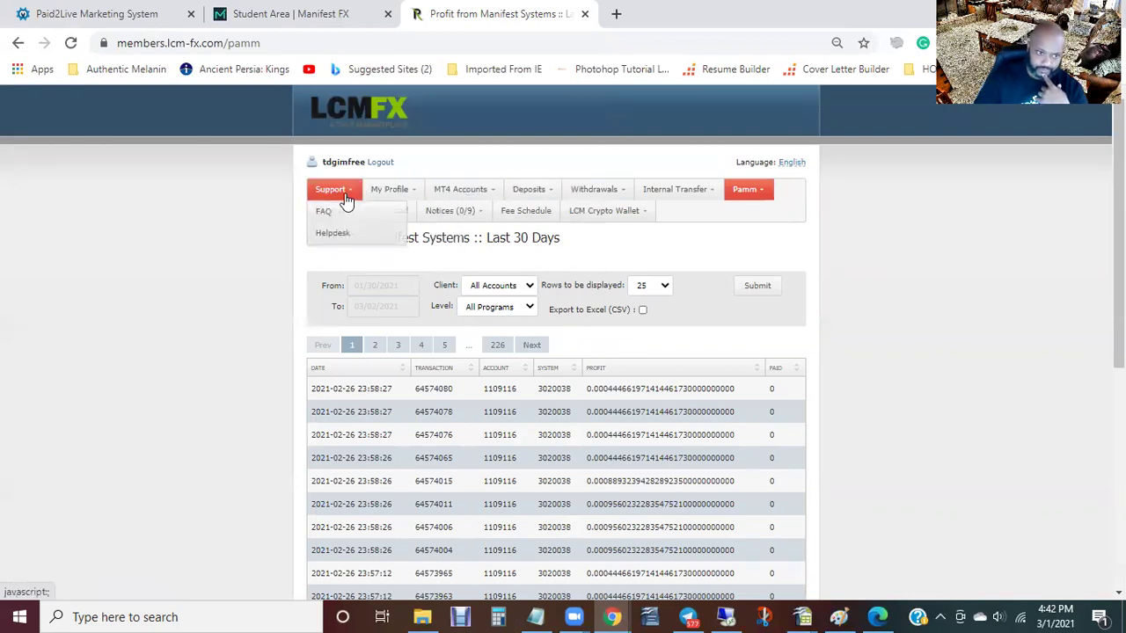
mouse_move(398, 199)
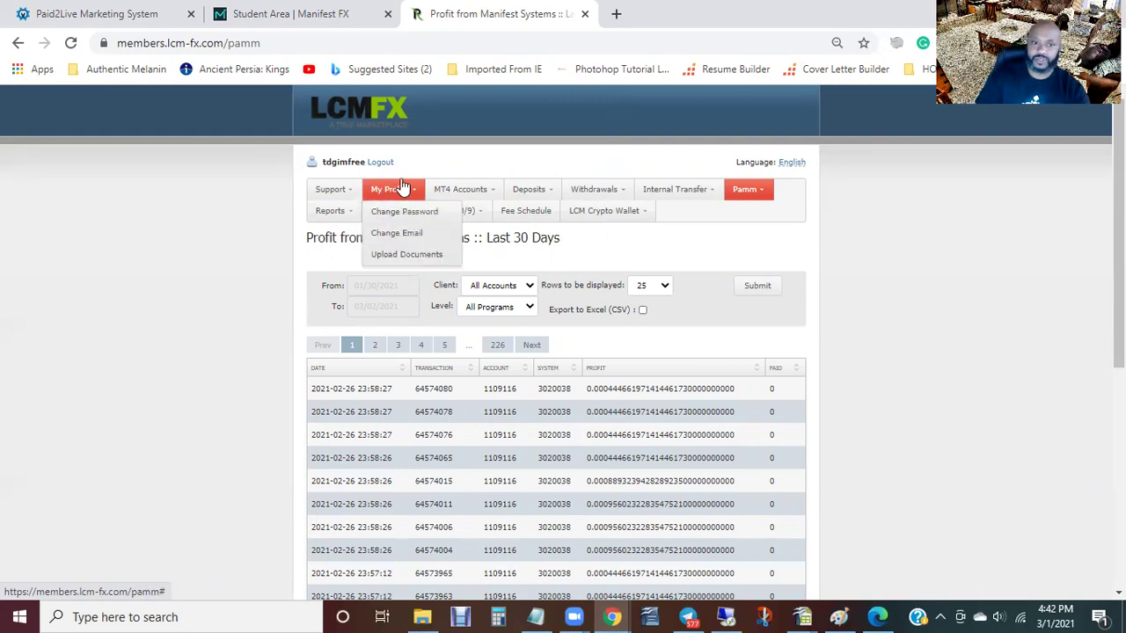
Step: Open the application for a live MT4 account and set its account type to Trading (USD)
mouse_move(464, 188)
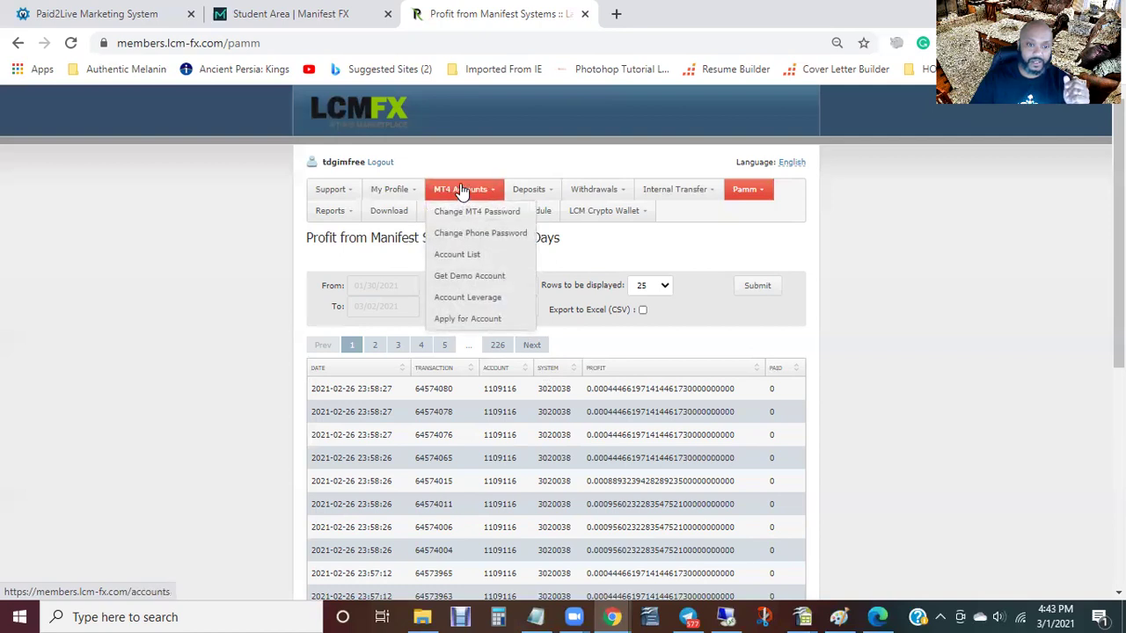
click(458, 323)
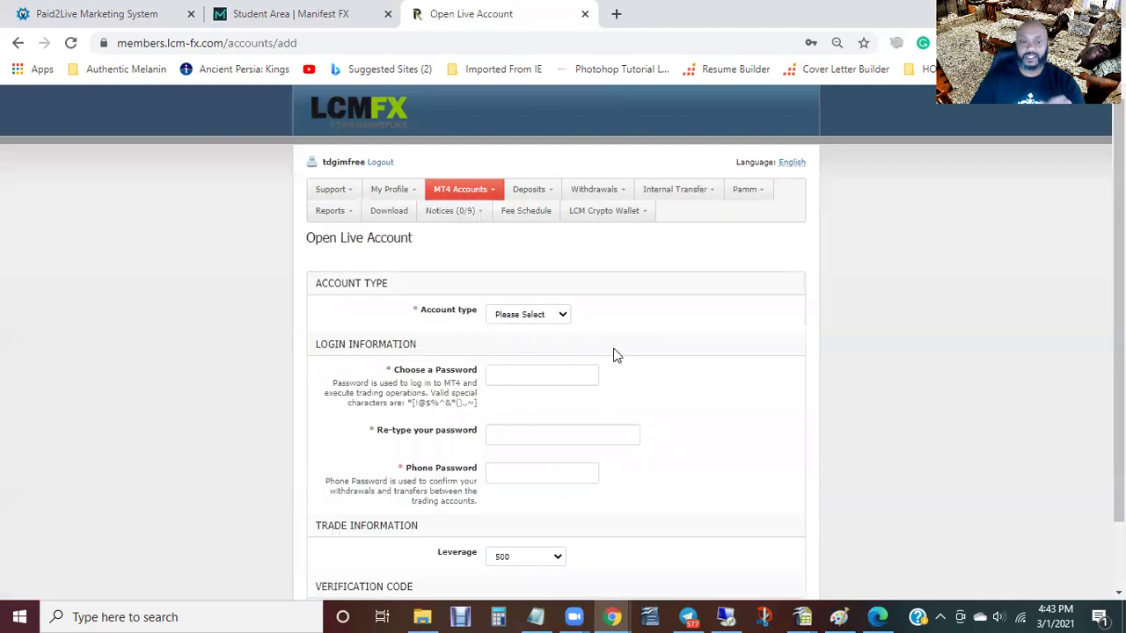
scroll(616, 355, down, 2)
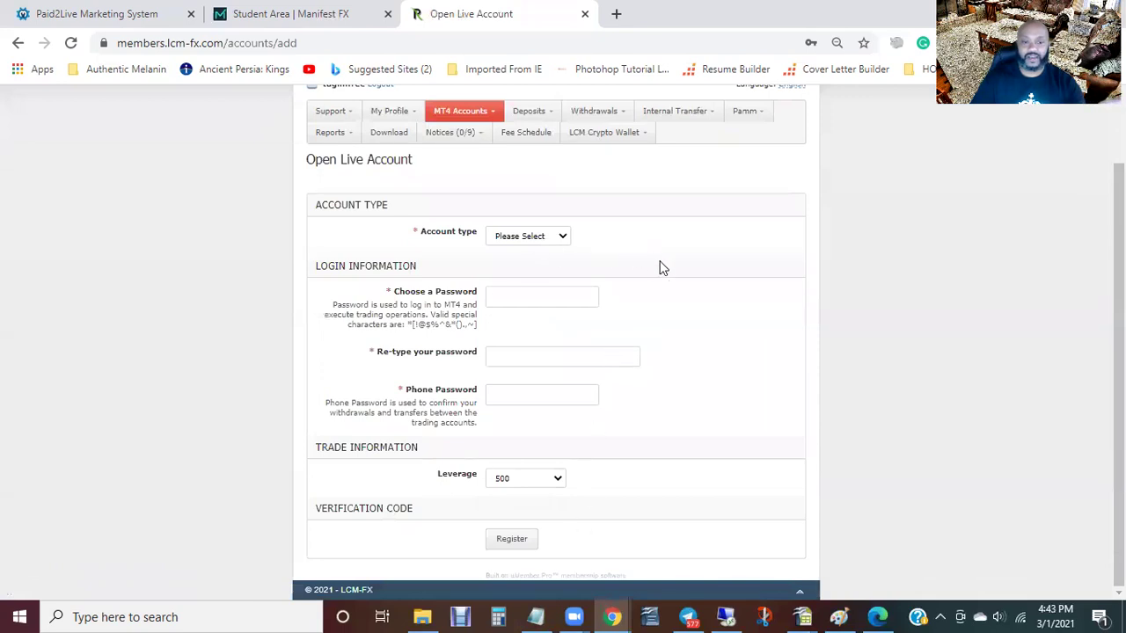
click(549, 236)
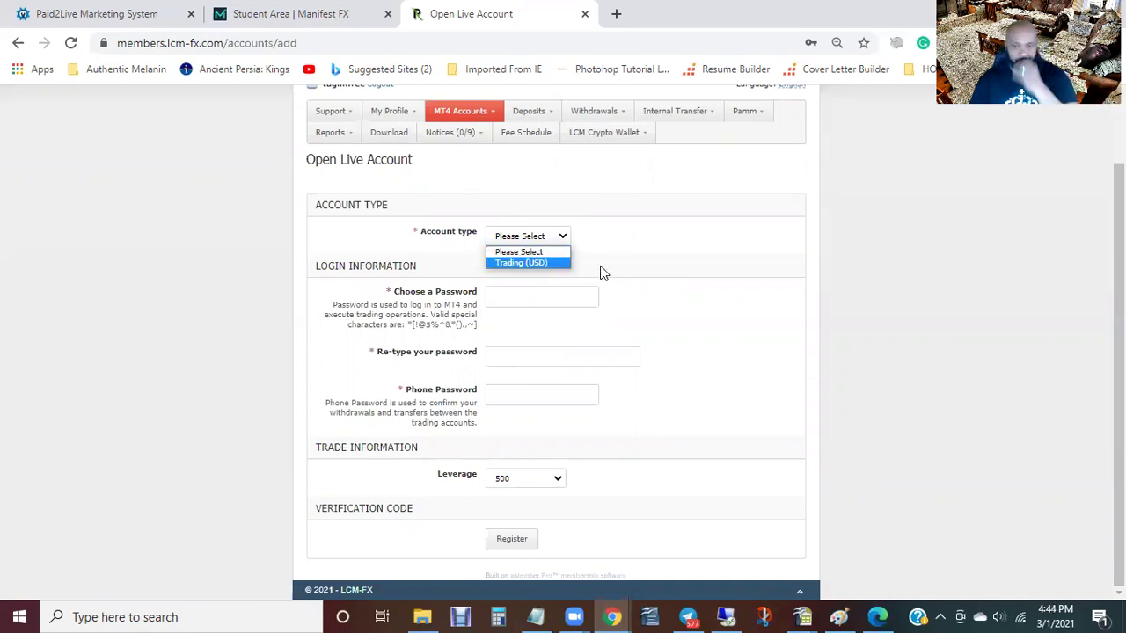
click(620, 255)
click(521, 240)
click(538, 264)
Step: Examine the live account form's password, phone password and leverage fields, along with the other MT4 account options
click(539, 296)
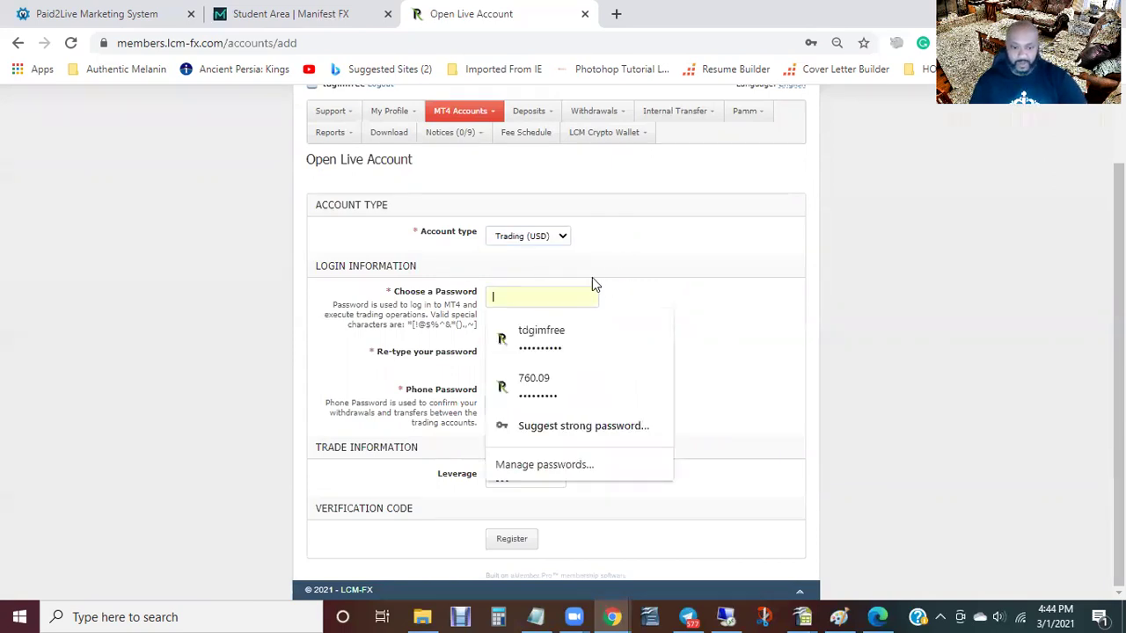
click(615, 299)
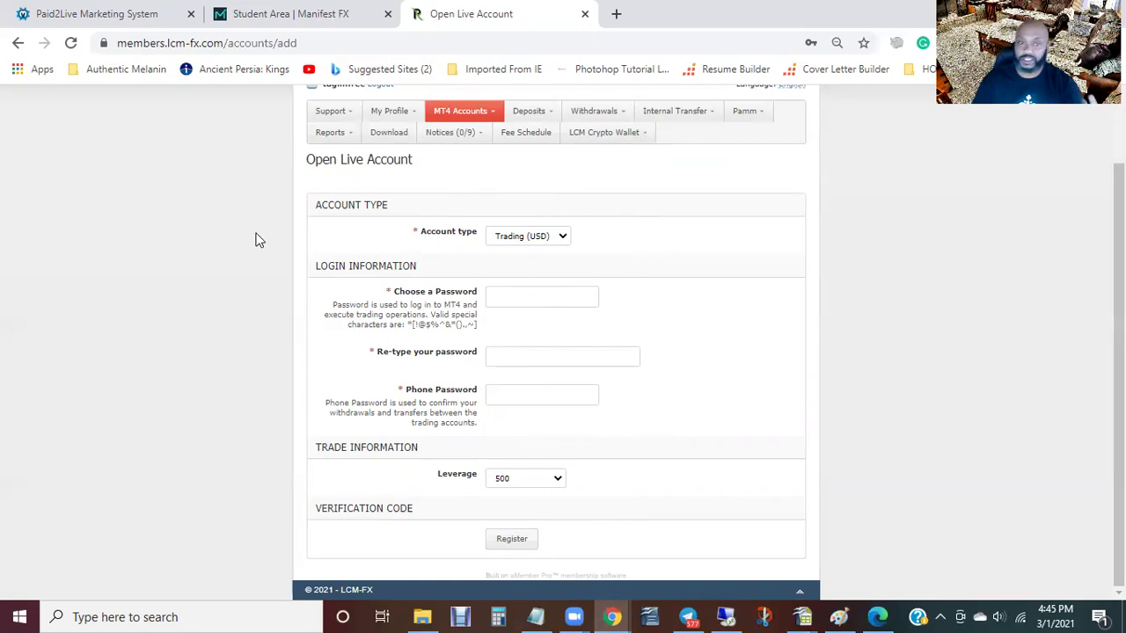
scroll(642, 387, up, 1)
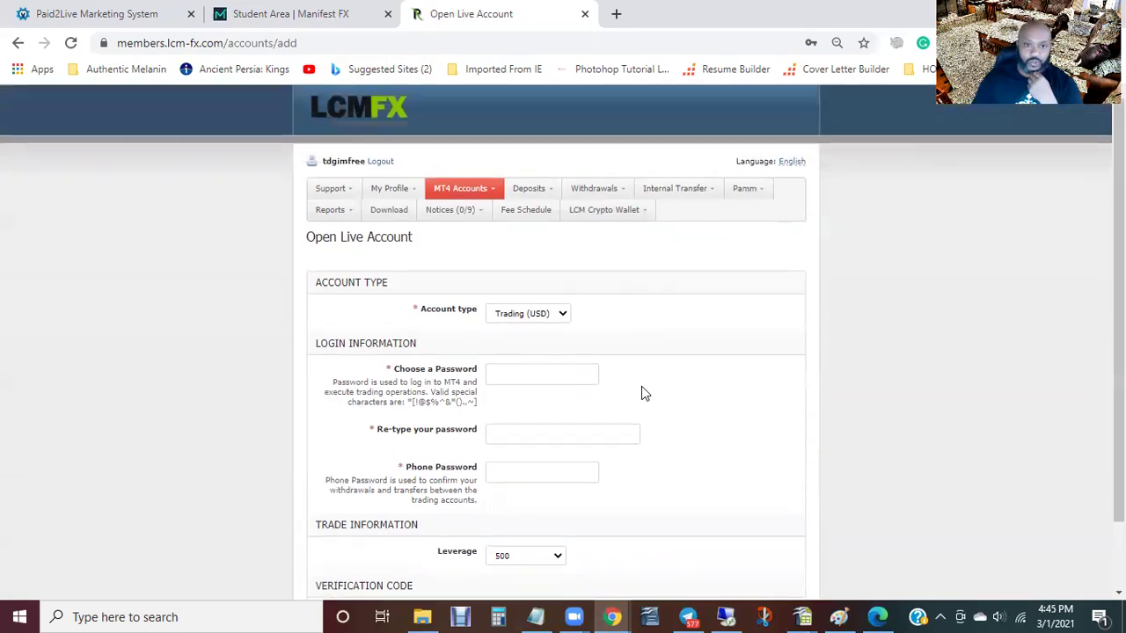
scroll(643, 387, down, 1)
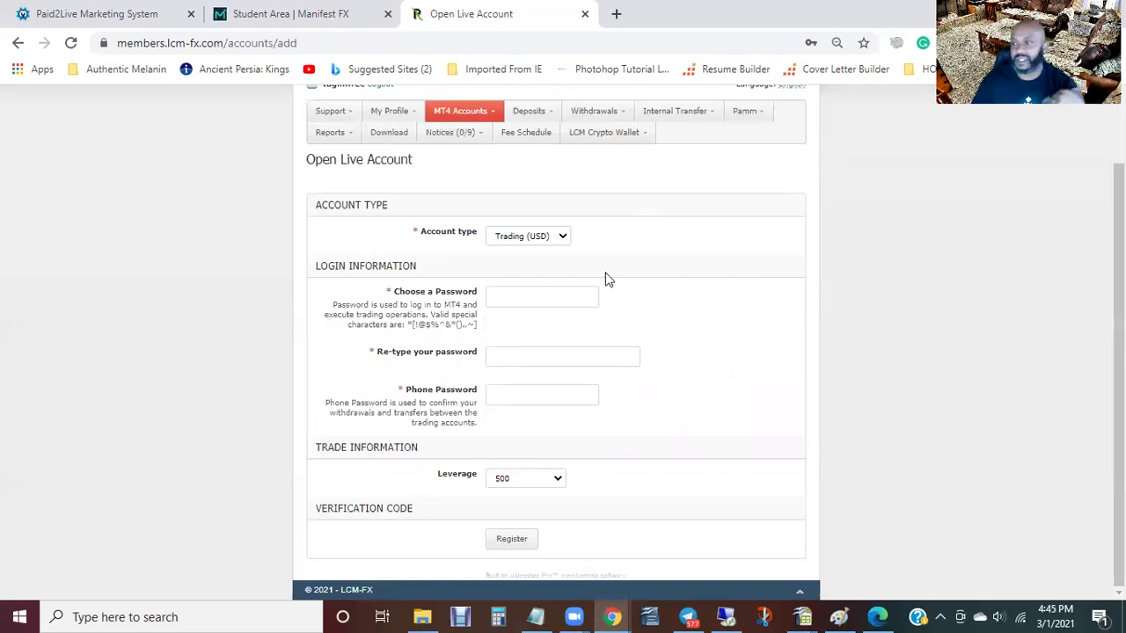
mouse_move(482, 114)
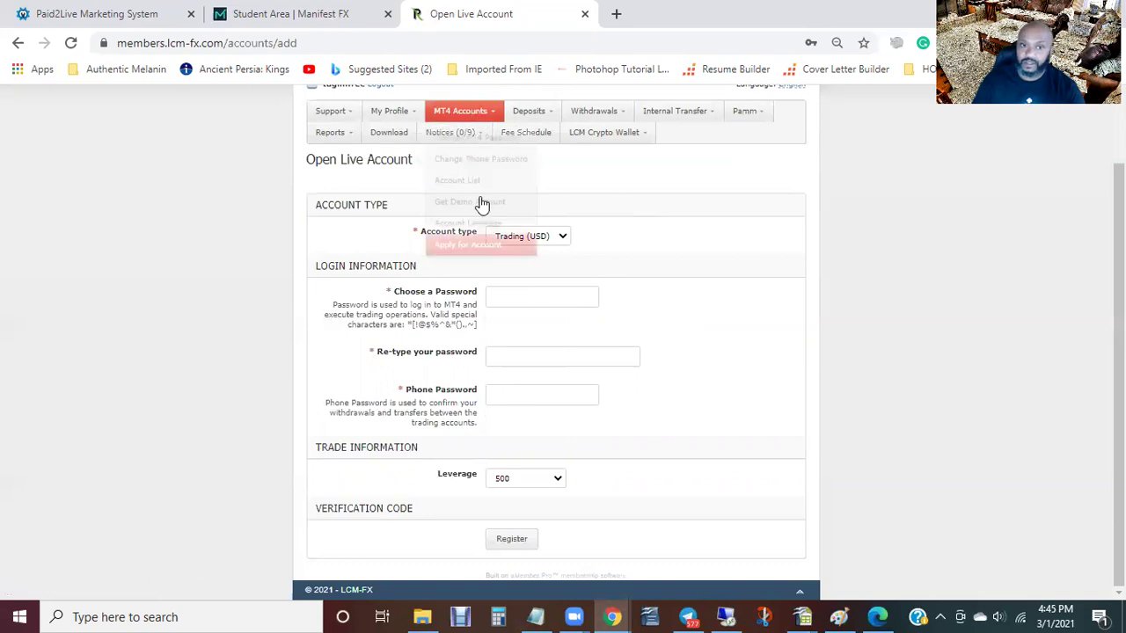
mouse_move(479, 141)
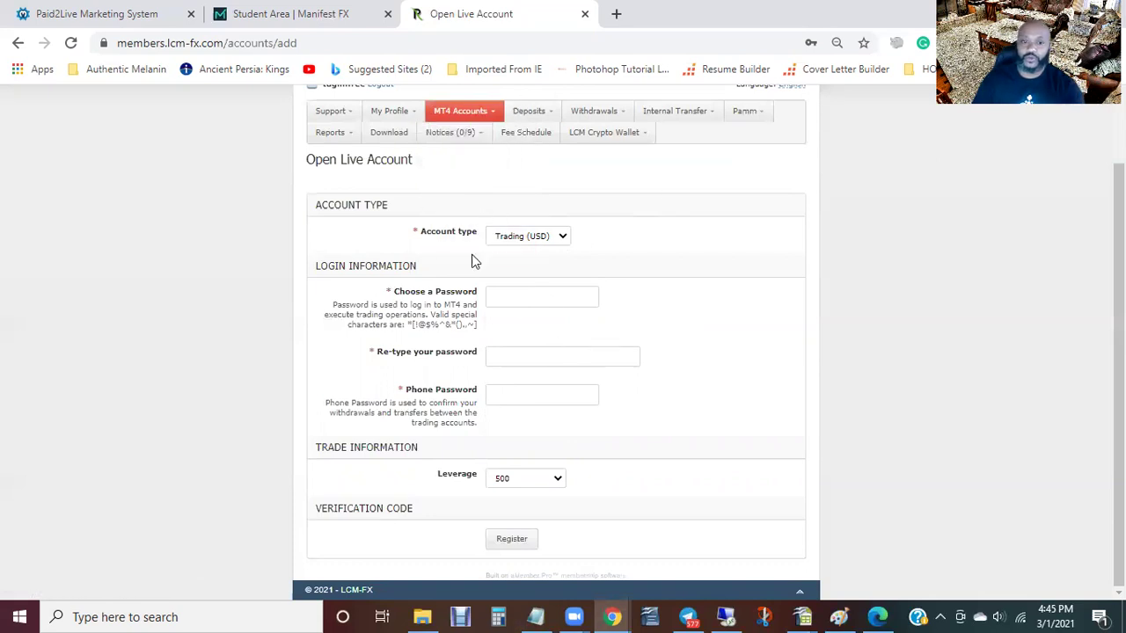
Step: Open the form for making a deposit and set the deposit method to Lcmcrypto
mouse_move(537, 116)
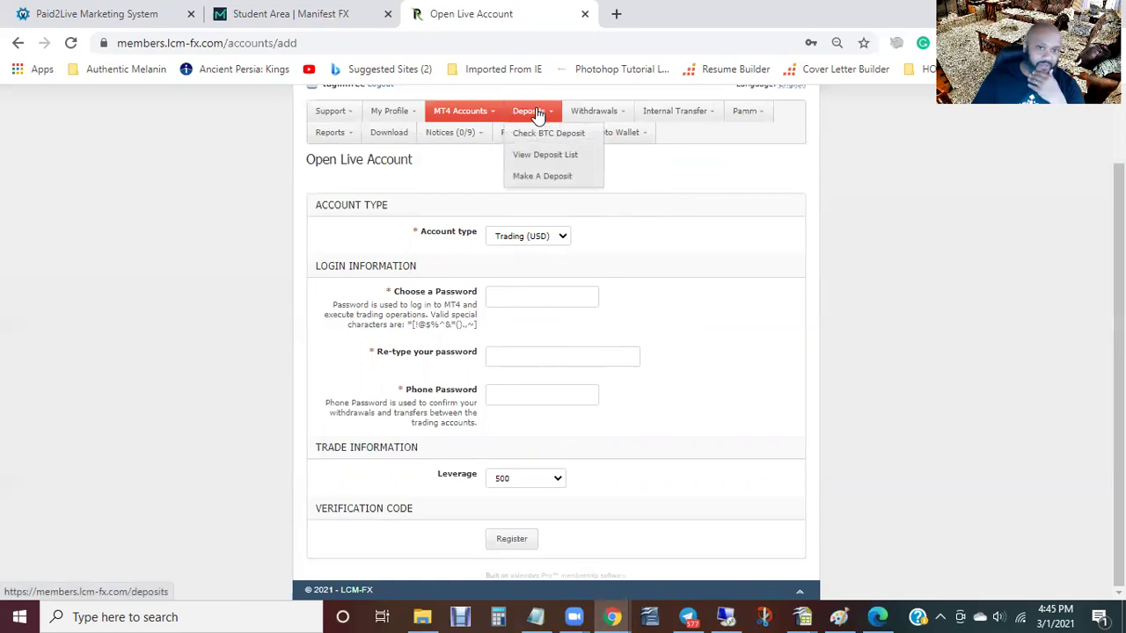
click(543, 178)
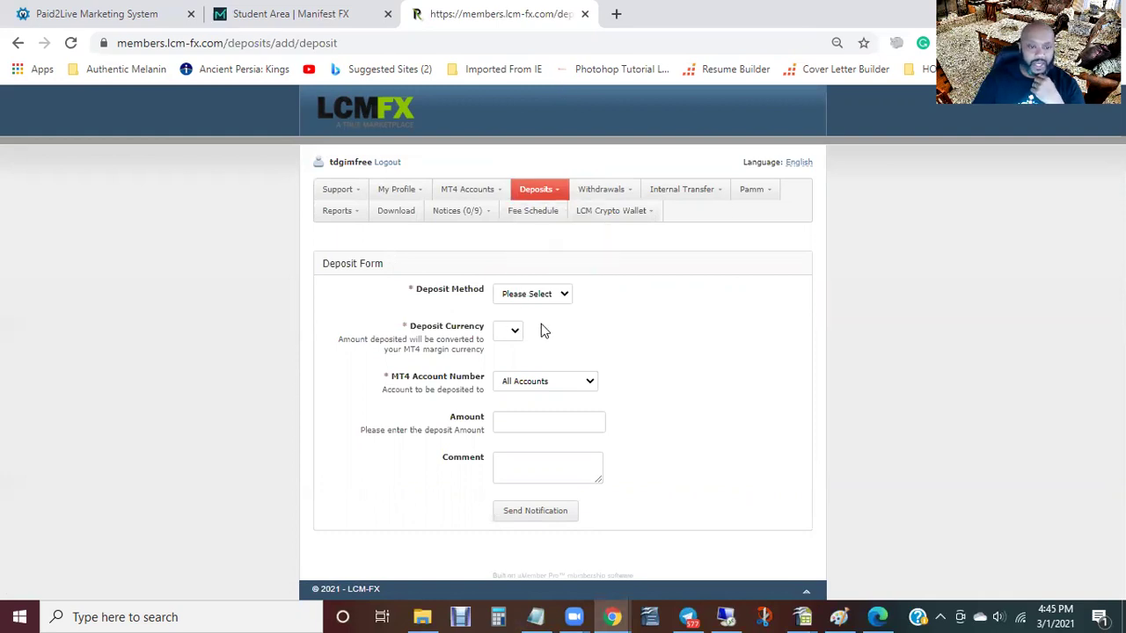
click(548, 295)
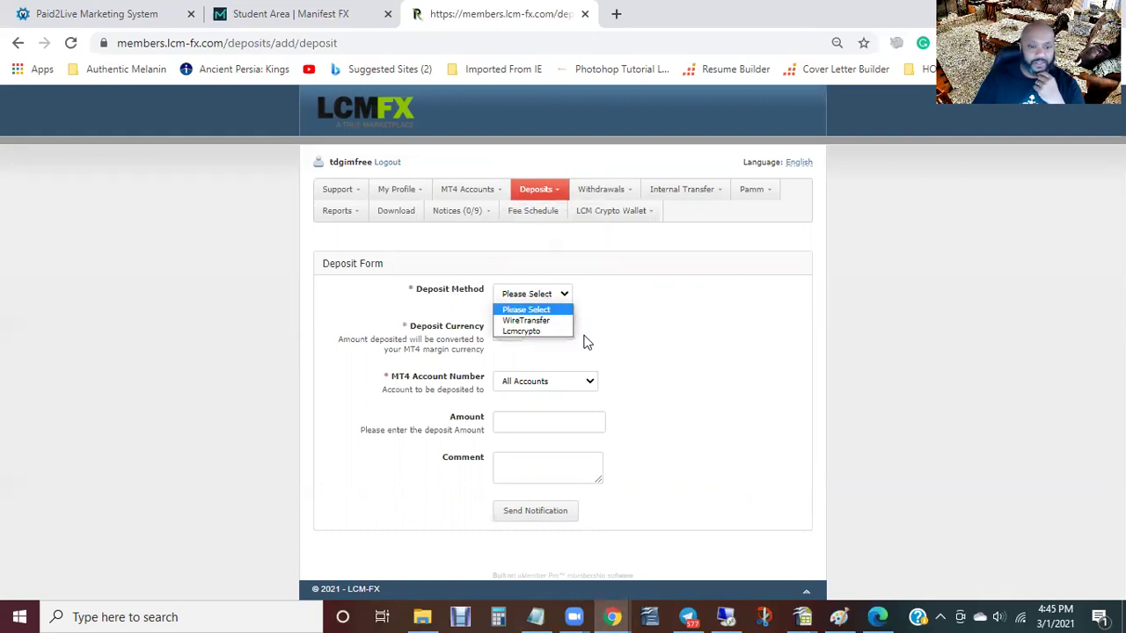
click(543, 334)
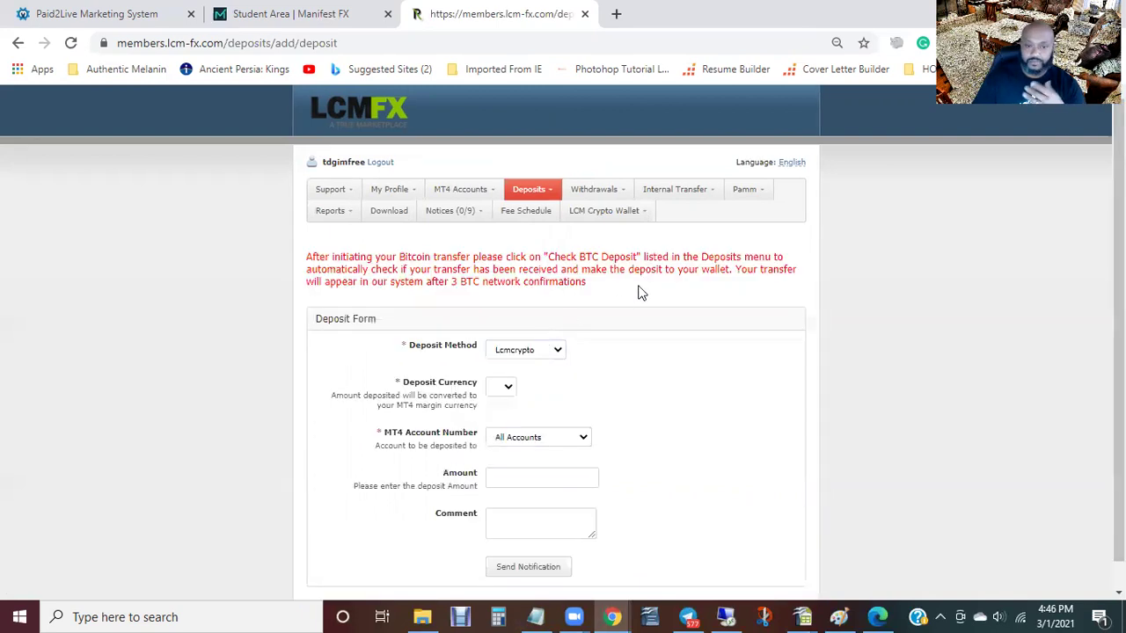
Step: Set the deposit currency to Trading BTC ::: BTC and review the alternative cryptocurrency choices
scroll(660, 289, down, 1)
click(507, 362)
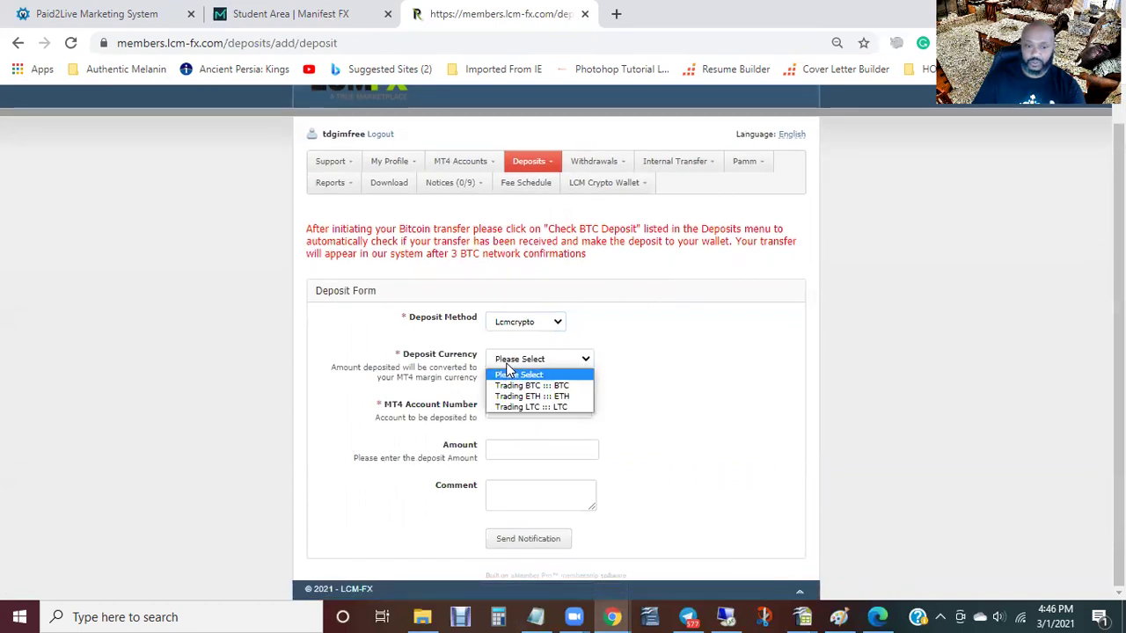
click(579, 384)
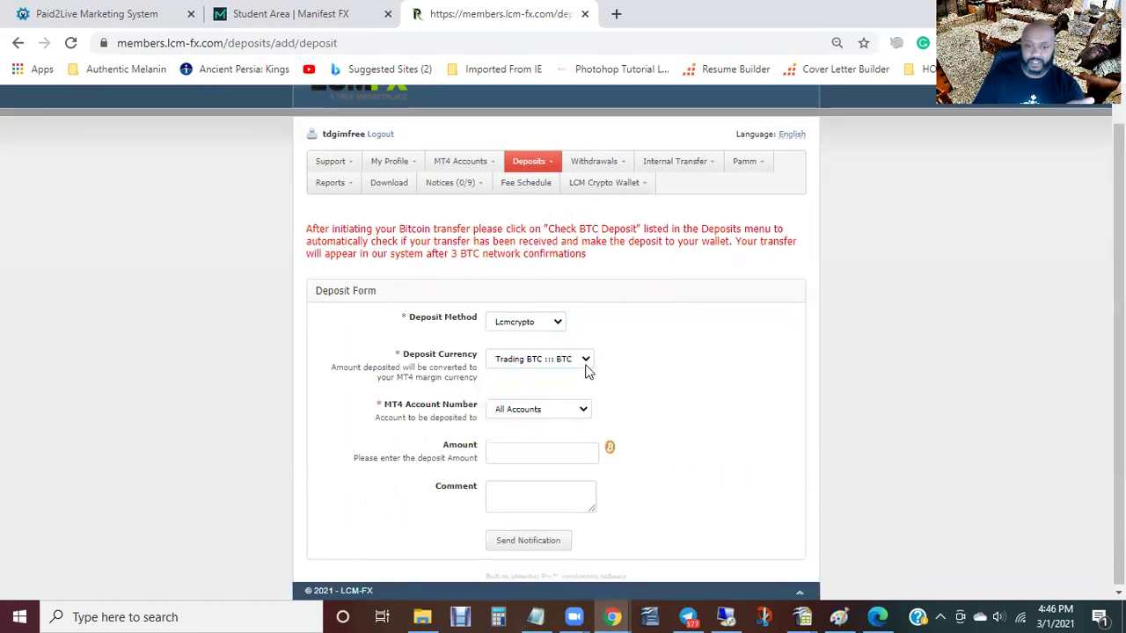
click(586, 368)
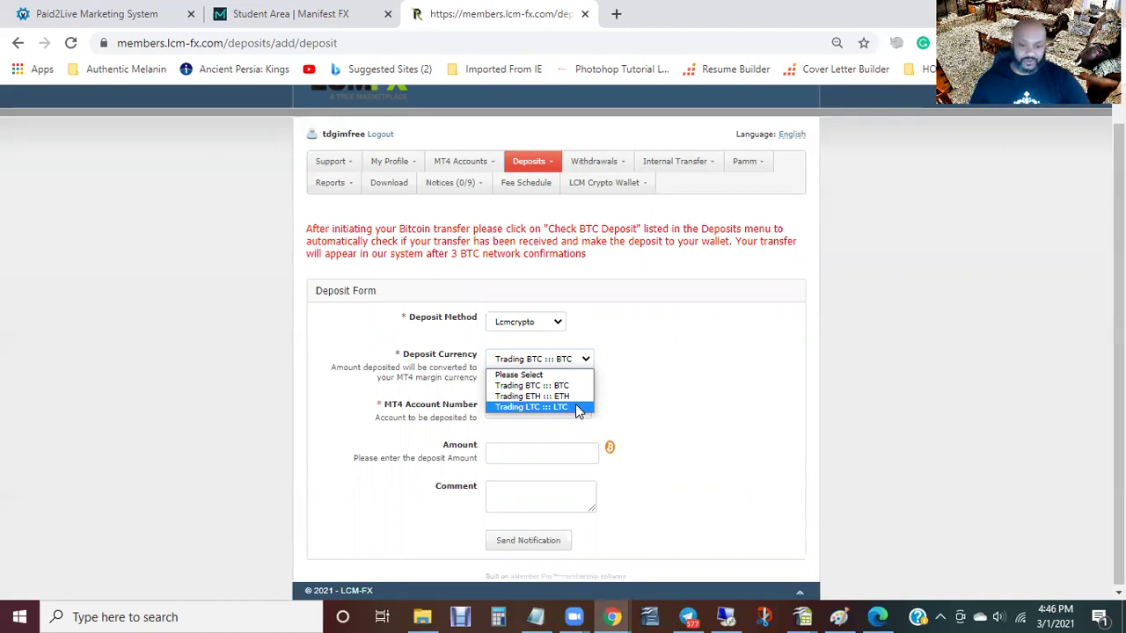
click(672, 387)
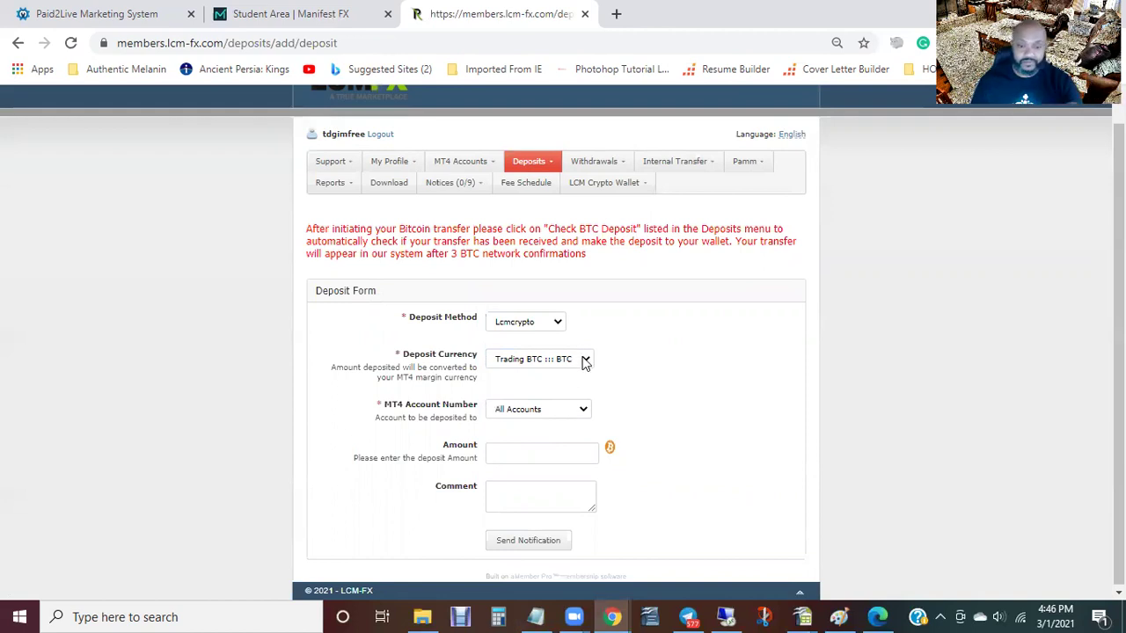
Step: Choose the USD MT4 account as the deposit's destination and enter 930 as the amount
click(569, 409)
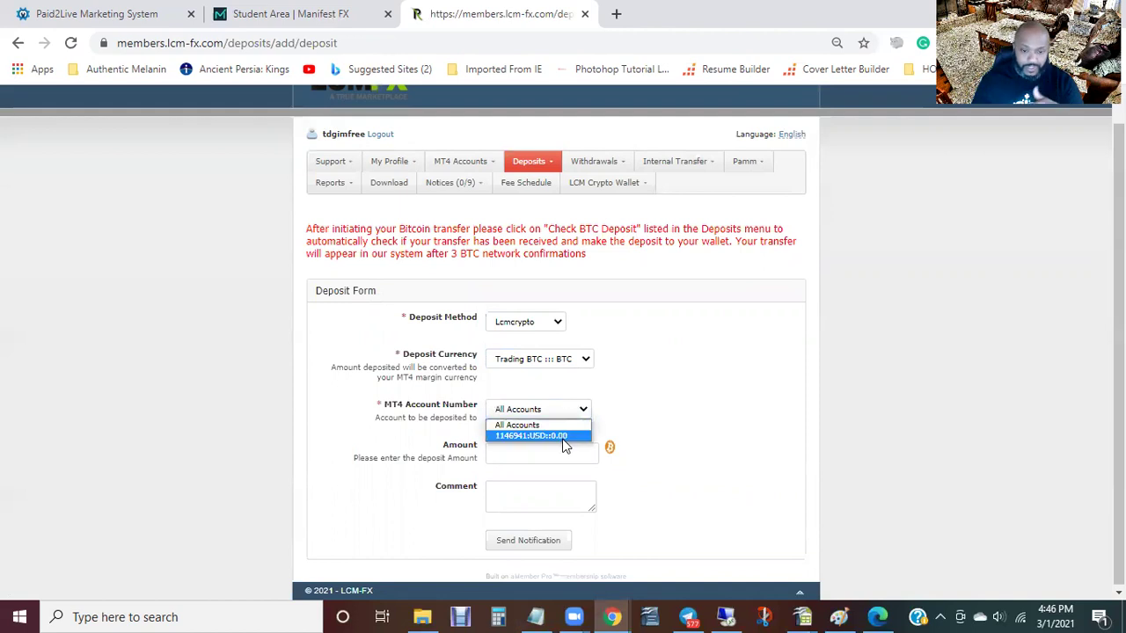
click(563, 437)
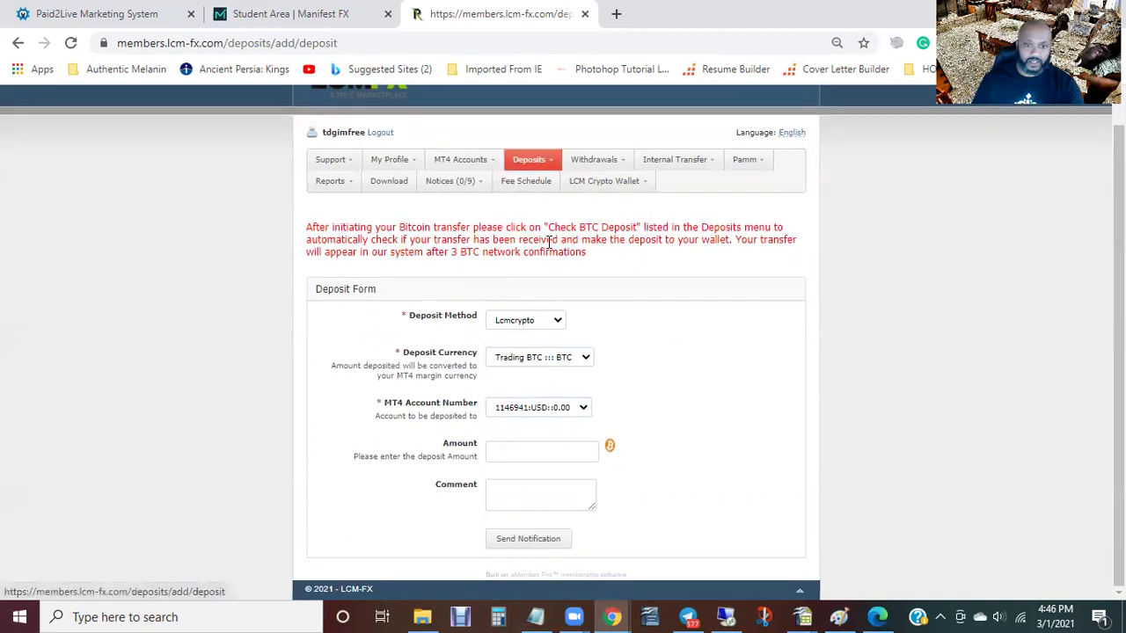
click(539, 457)
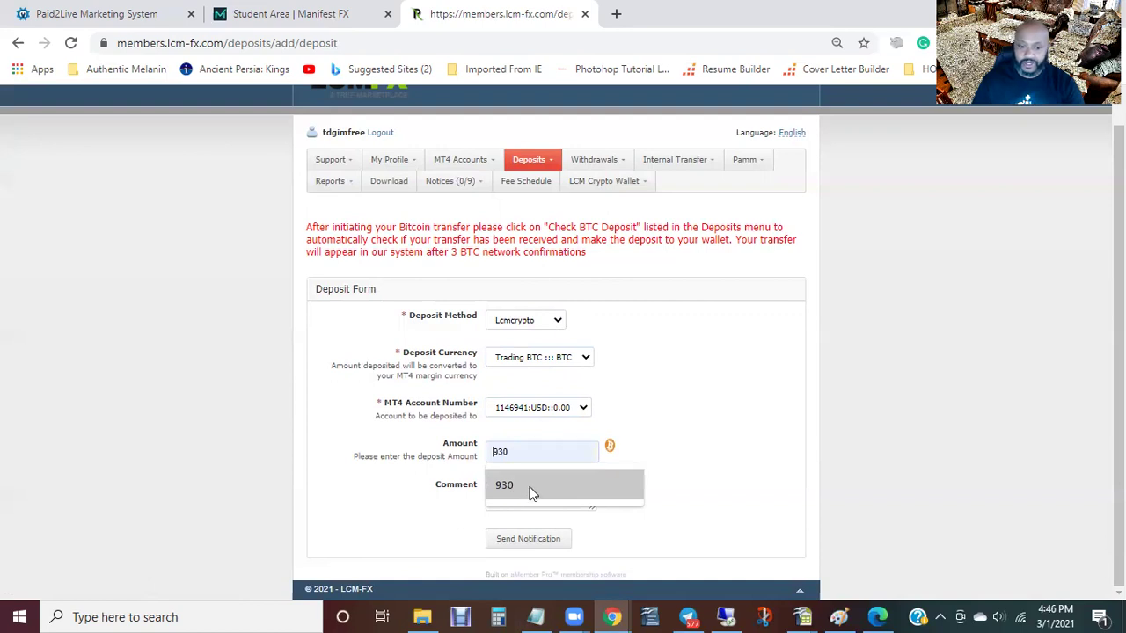
click(532, 489)
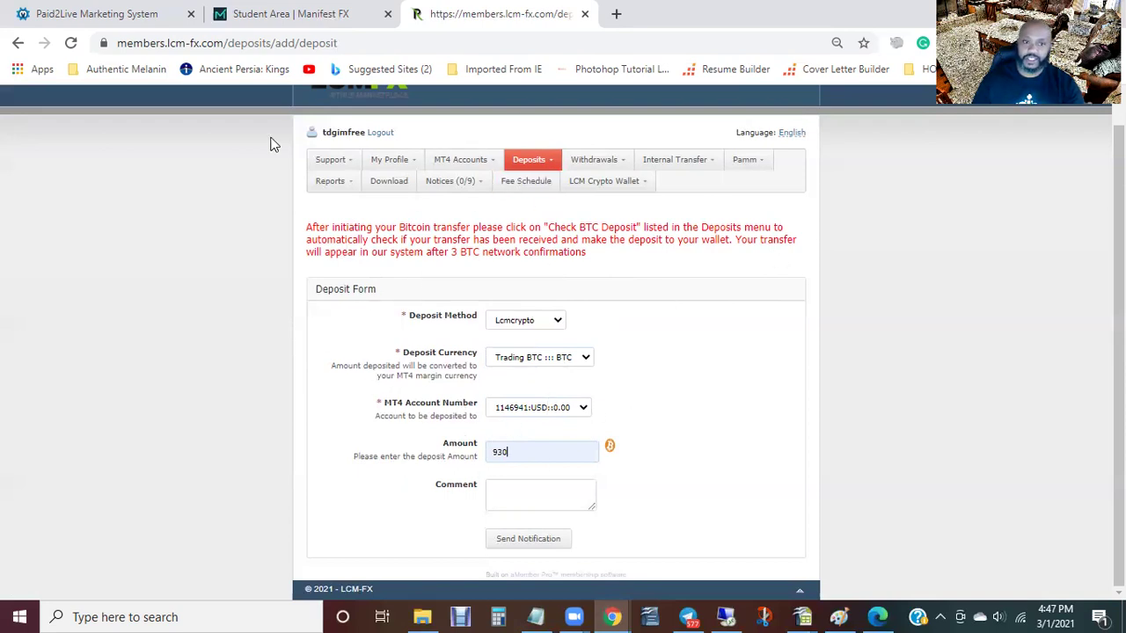
Step: Open the Crypto Wallets page of the LCM Crypto Wallet and highlight the listed wallet address
mouse_move(629, 187)
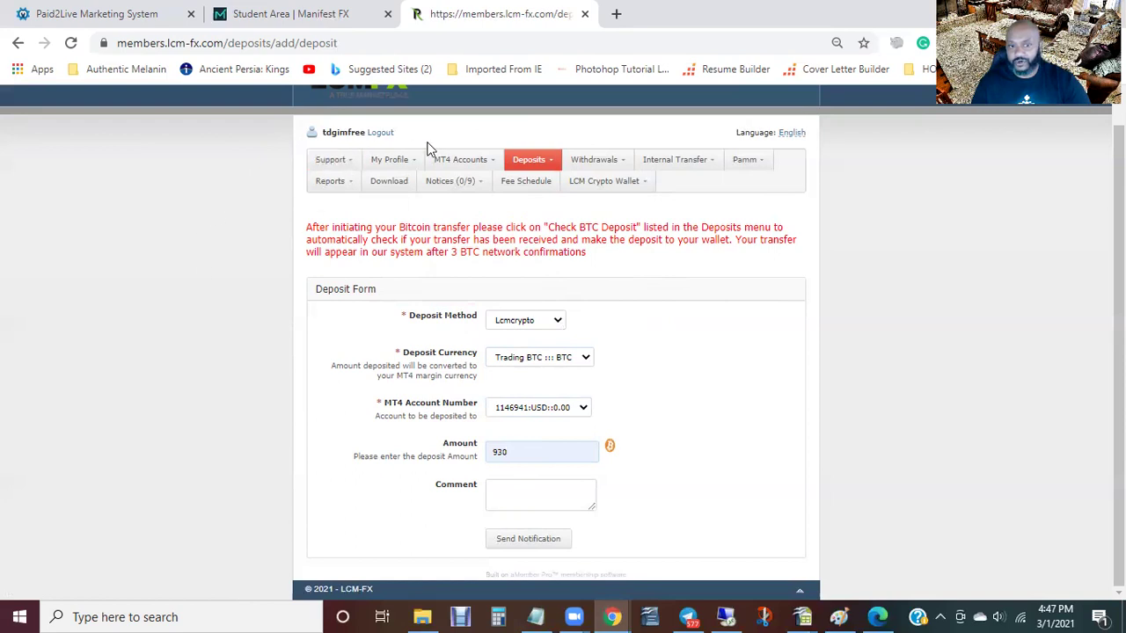
mouse_move(597, 162)
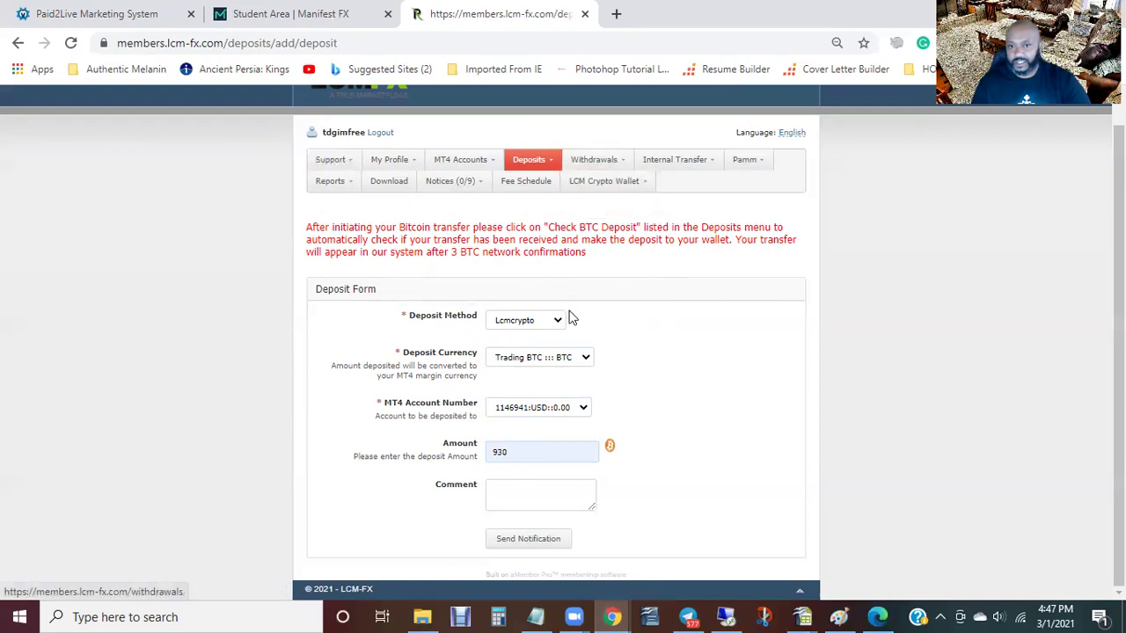
mouse_move(560, 195)
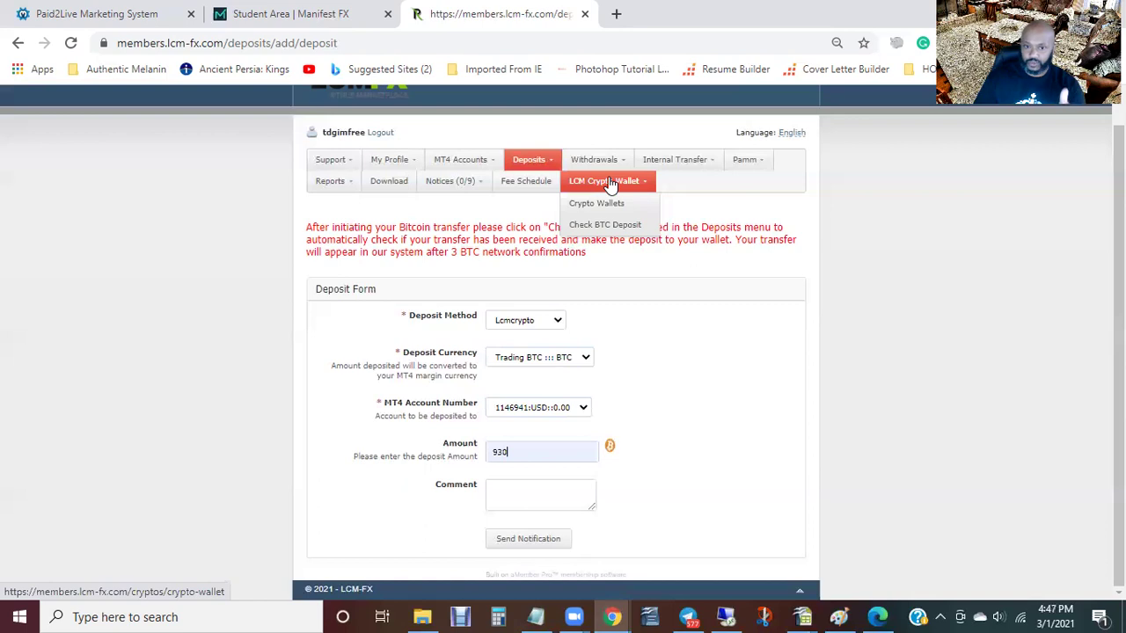
click(609, 205)
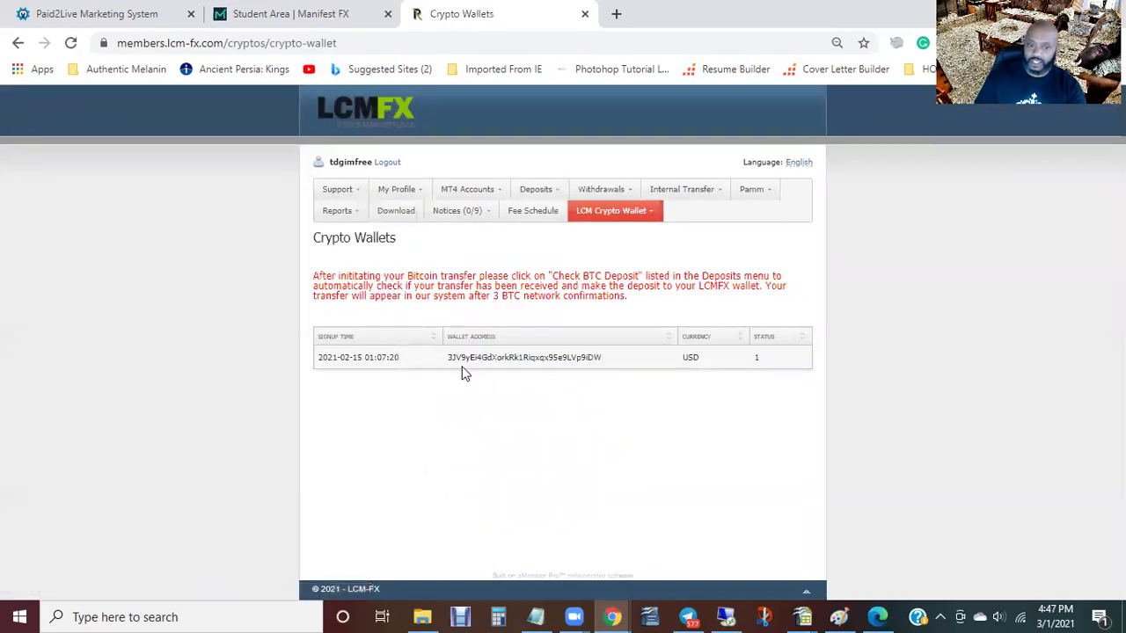
drag(451, 358, 613, 364)
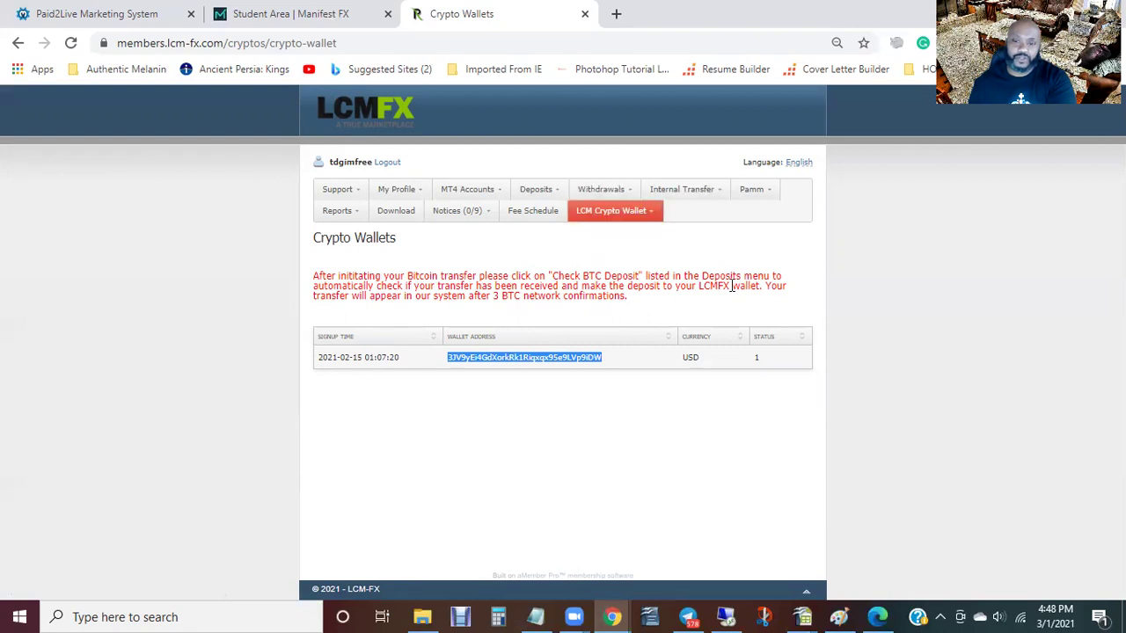
Step: Run Check BTC Deposit to look up the Bitcoin transfers received
click(579, 279)
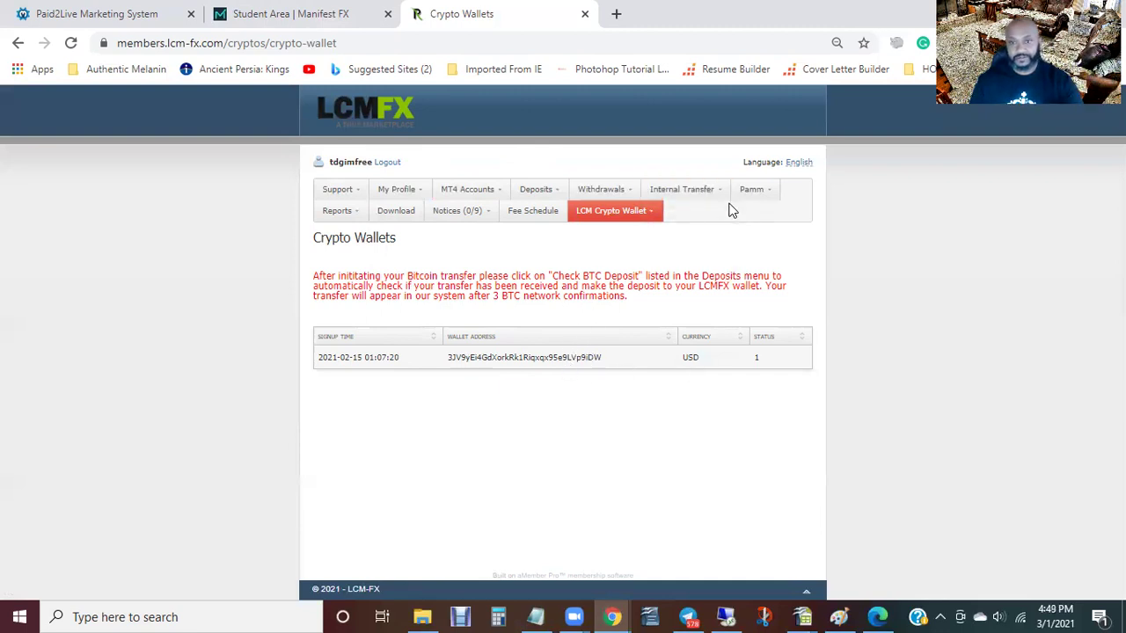
mouse_move(535, 194)
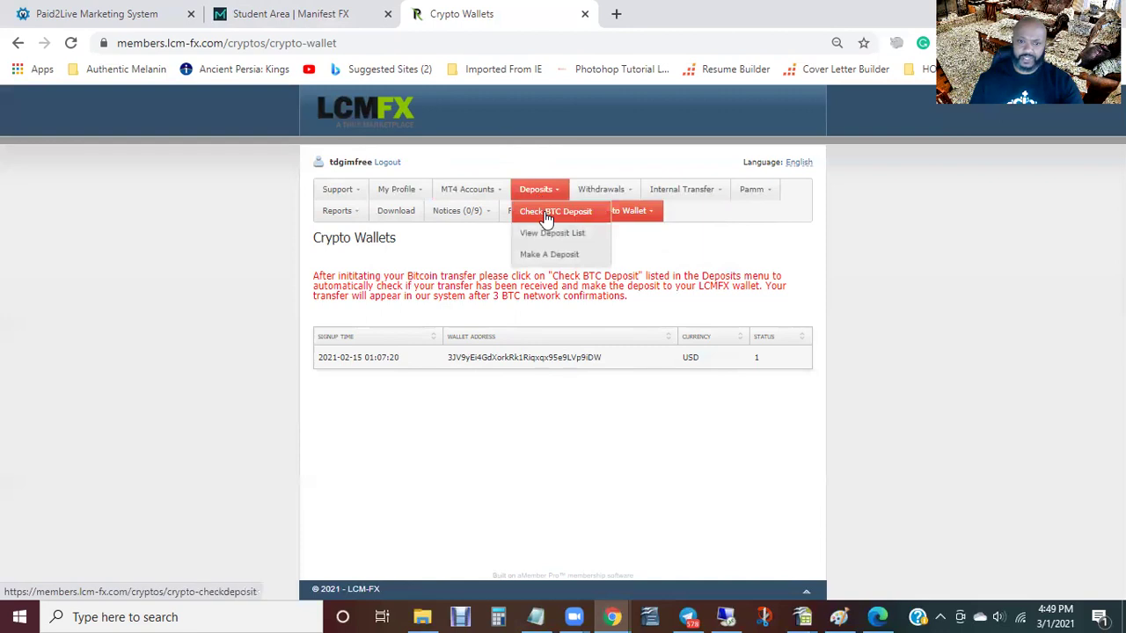
click(547, 214)
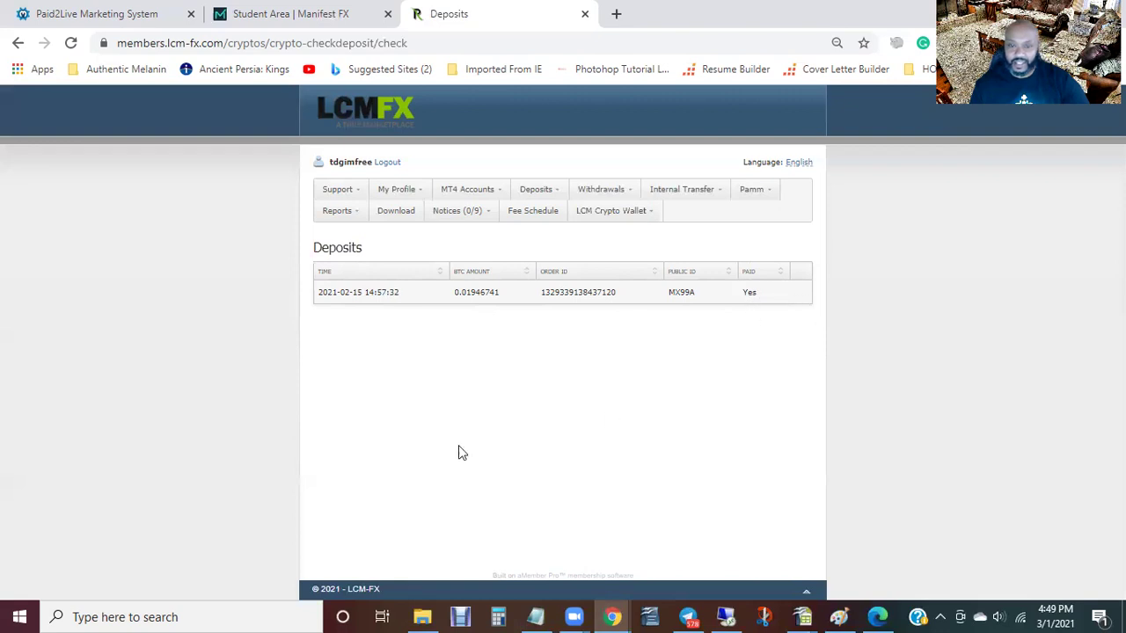
Step: Open the MT4 account list and highlight the Wallet entry in the account type column
mouse_move(602, 194)
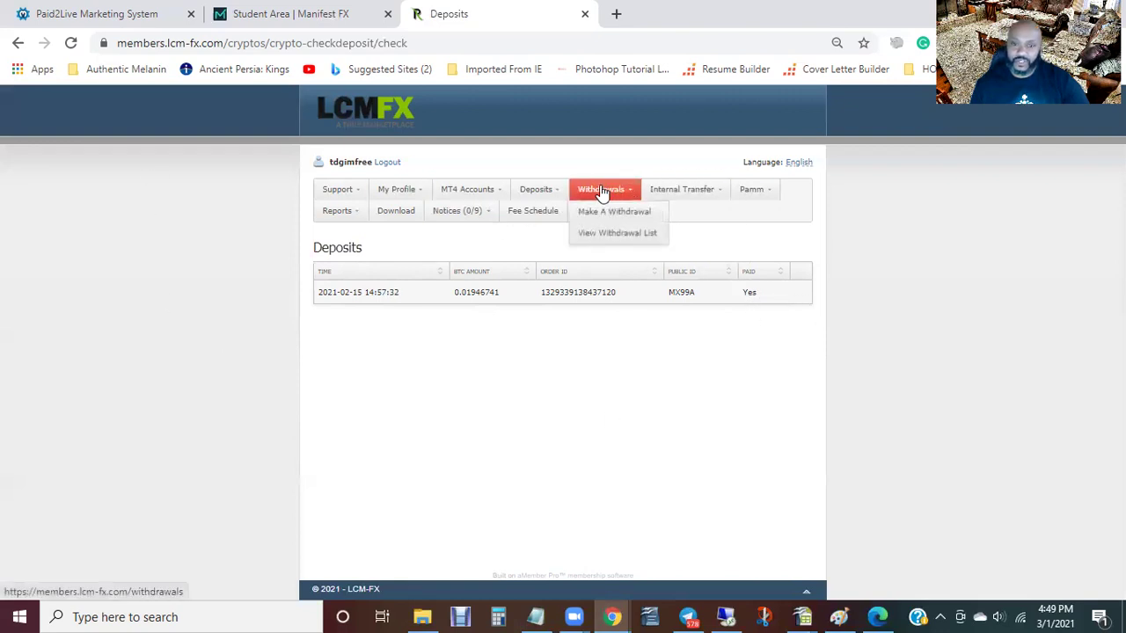
click(480, 193)
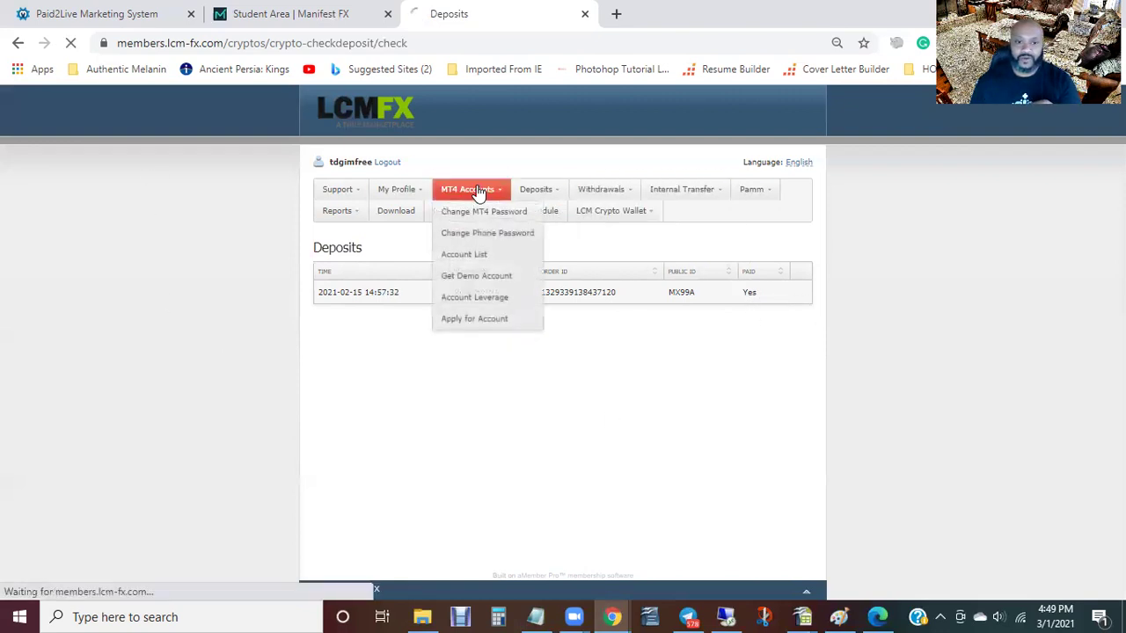
click(483, 256)
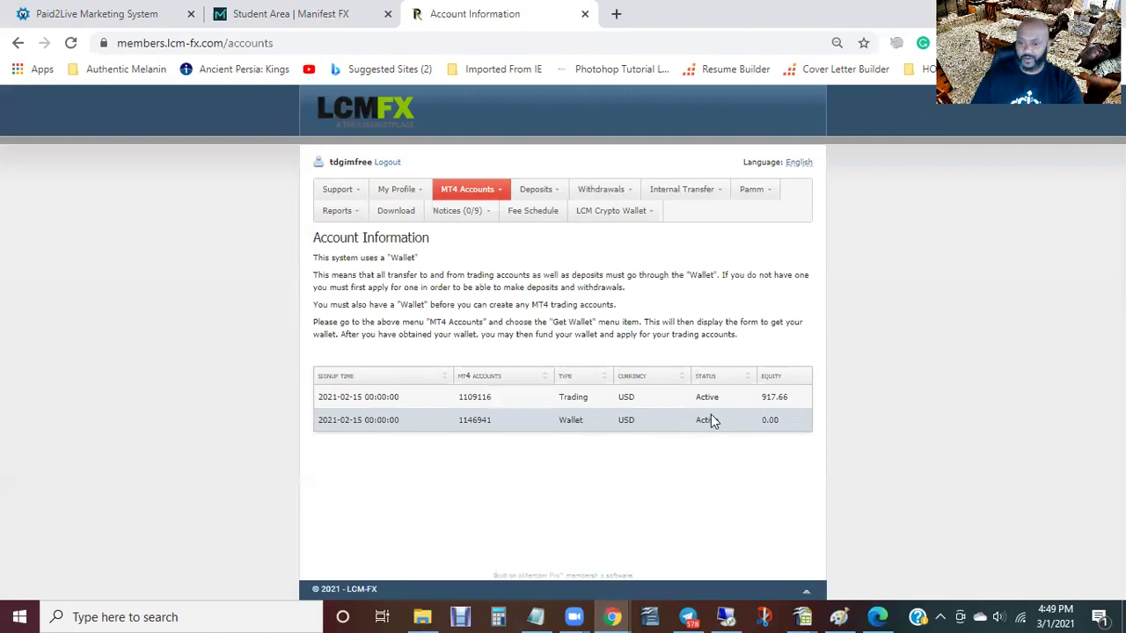
double_click(582, 419)
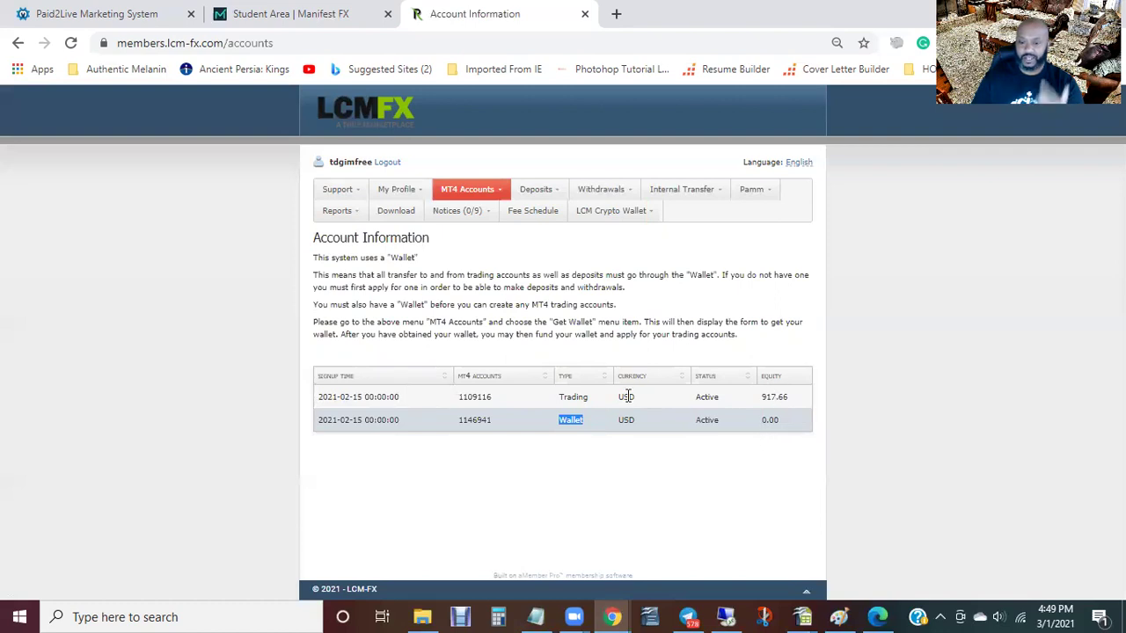
click(587, 420)
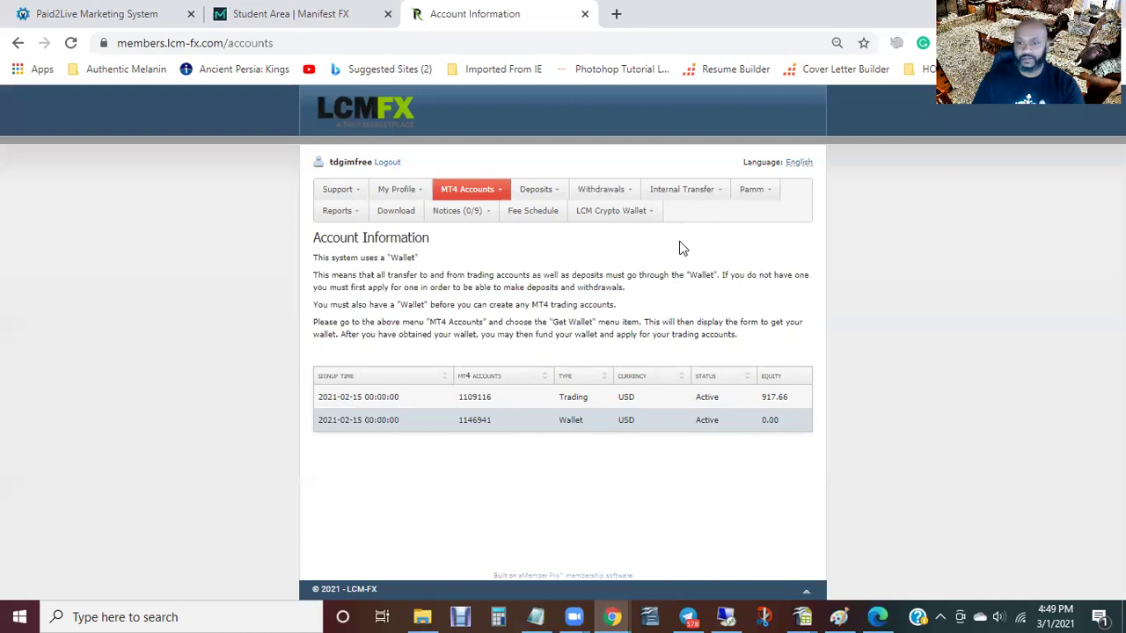
Step: Open the internal transfer form for moving funds from the wallet, choosing the USD wallet as source and the MT4 trading account as destination
mouse_move(710, 199)
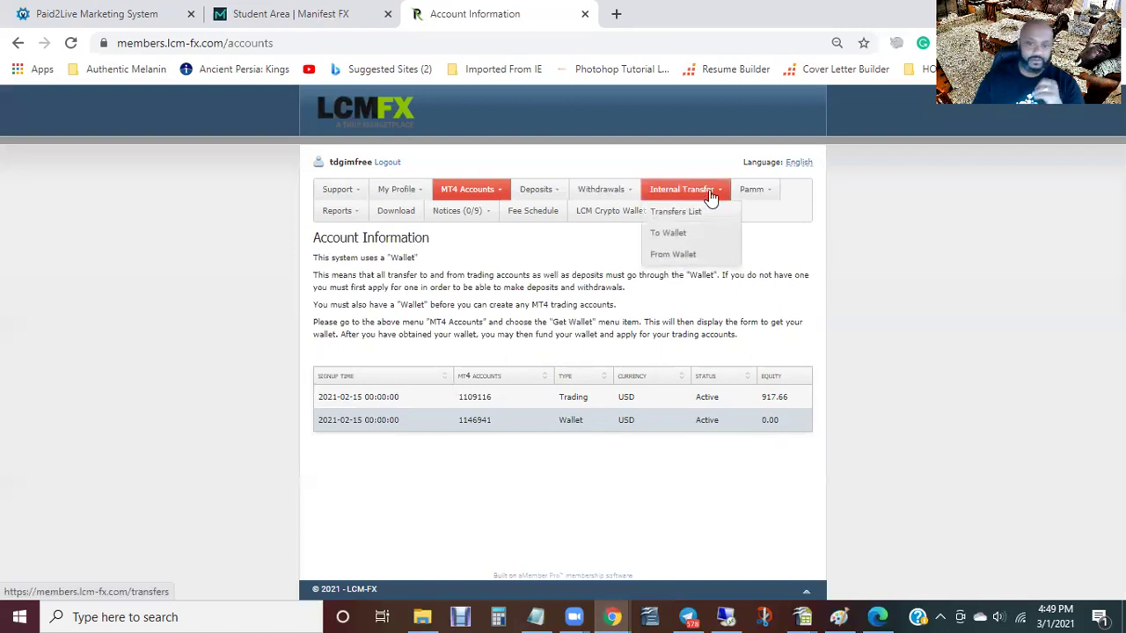
click(694, 262)
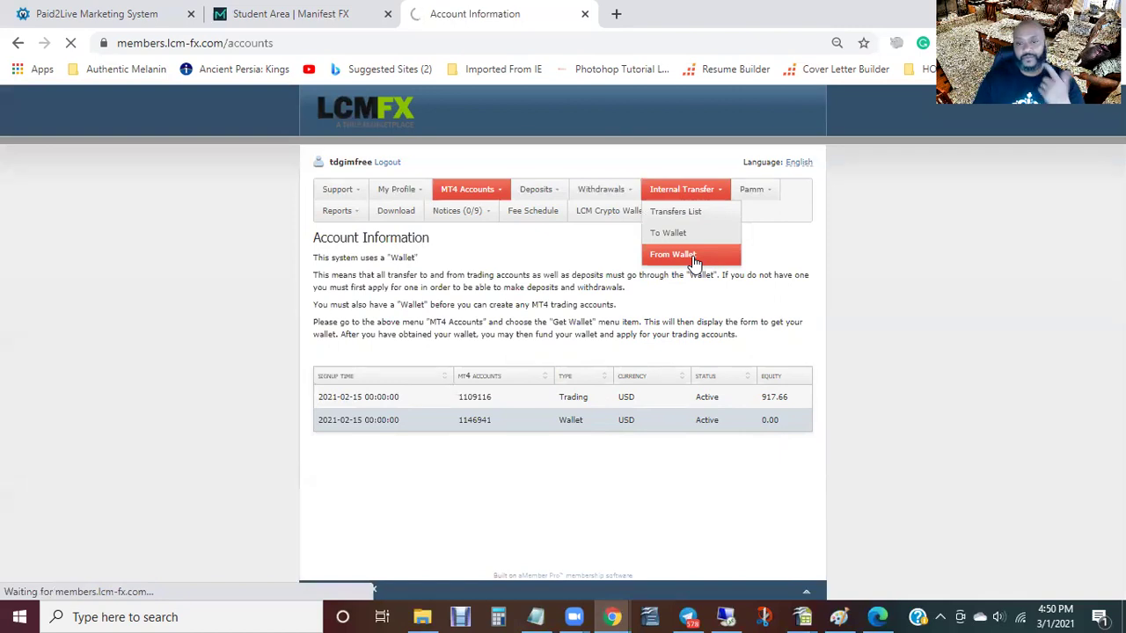
scroll(639, 407, down, 3)
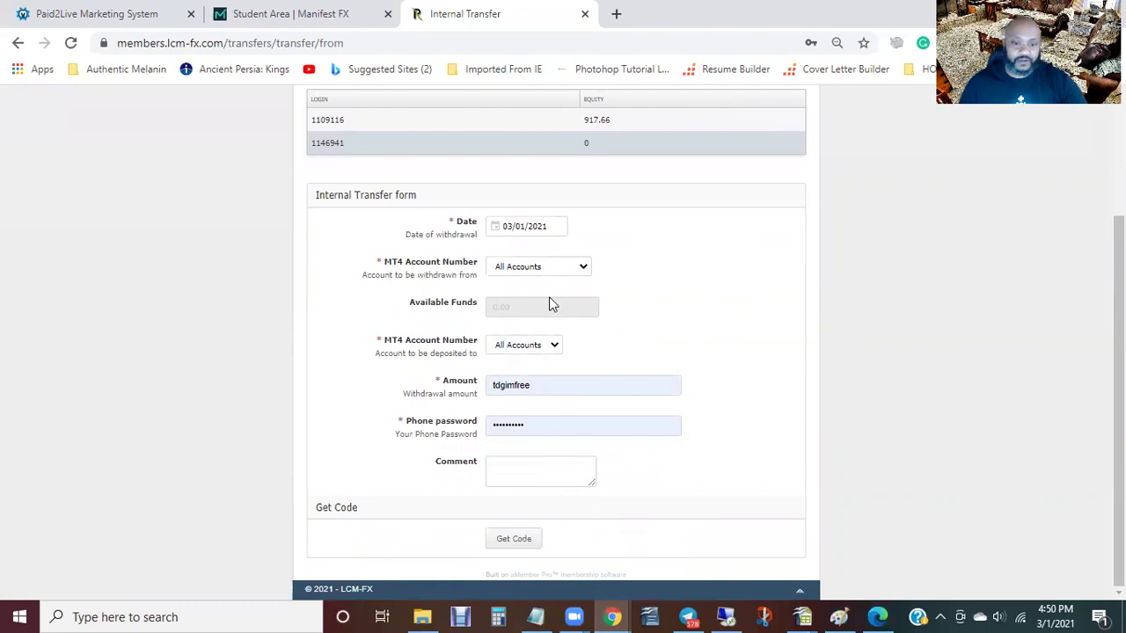
click(583, 270)
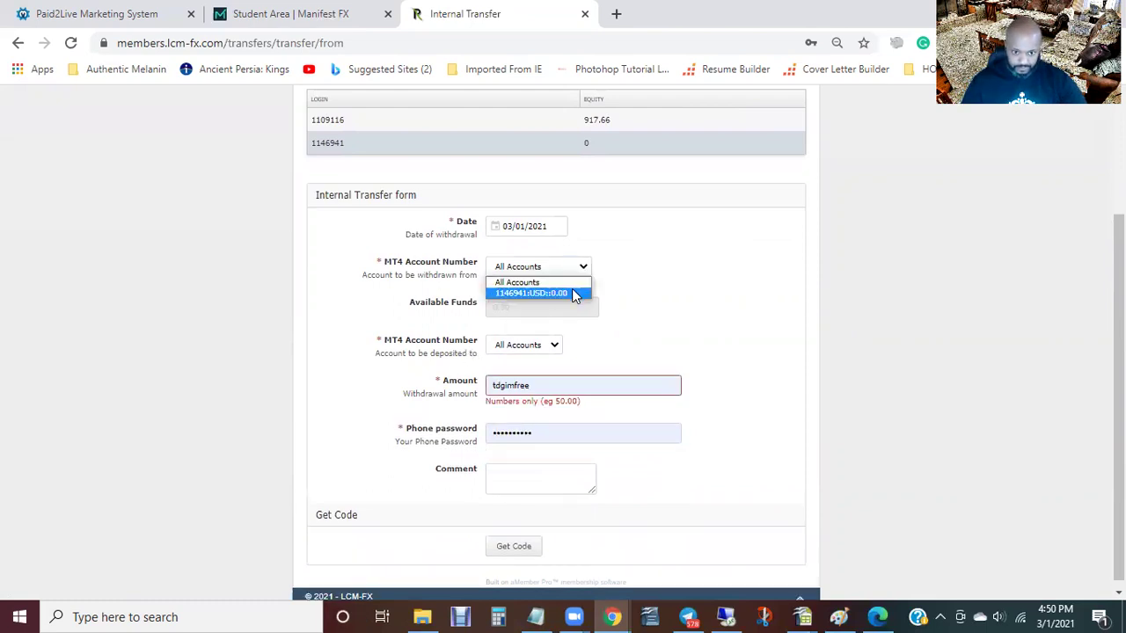
click(574, 294)
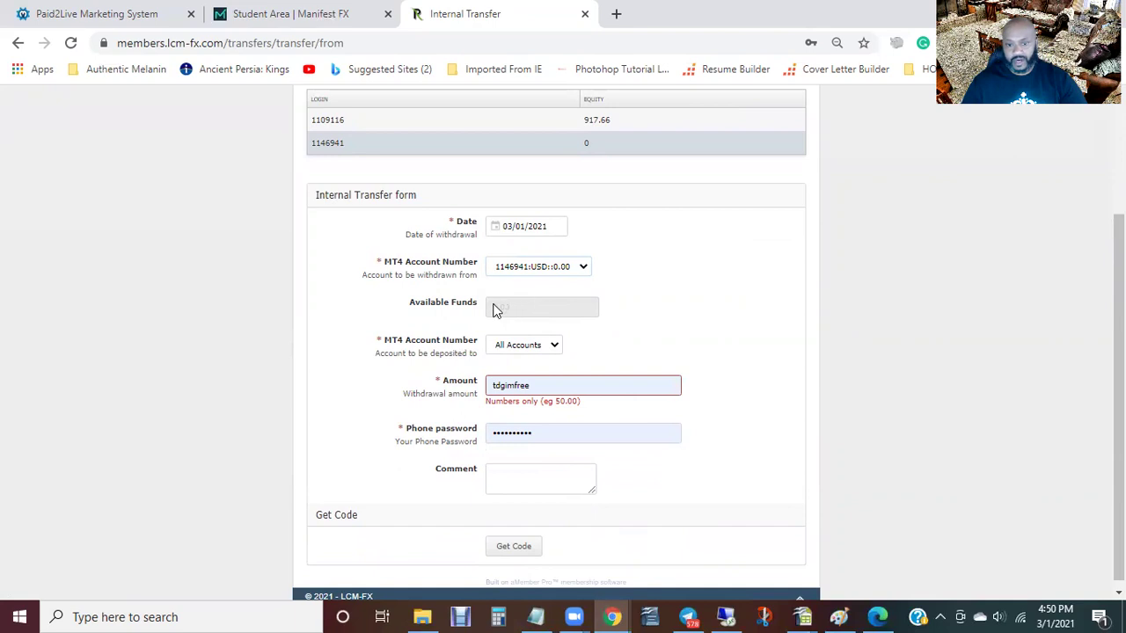
click(522, 345)
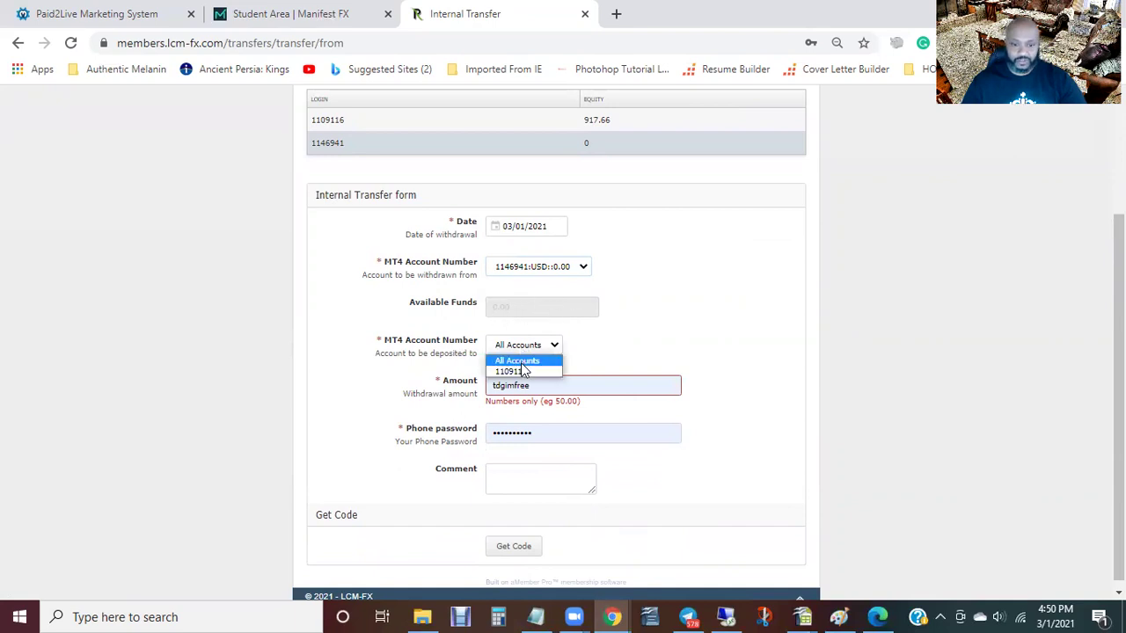
click(526, 372)
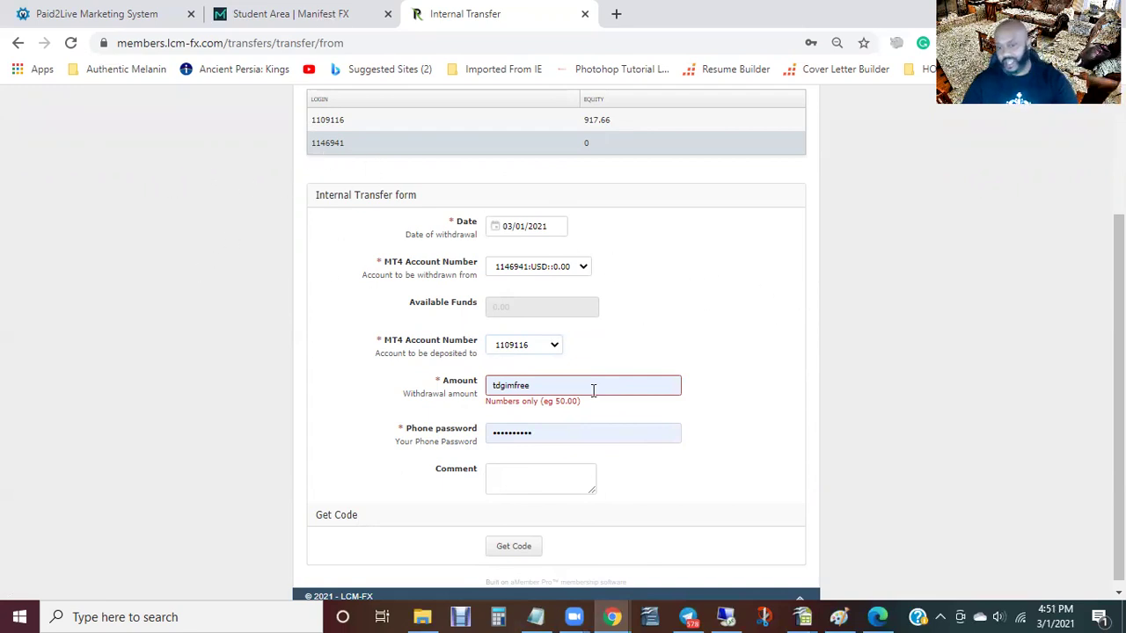
scroll(596, 394, up, 2)
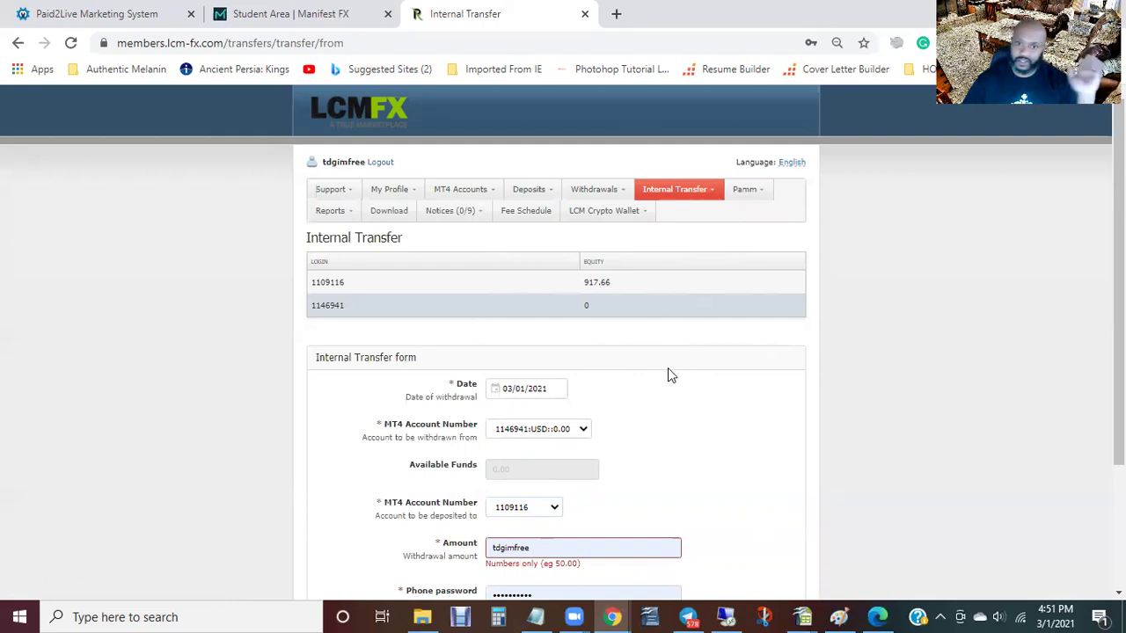
mouse_move(661, 271)
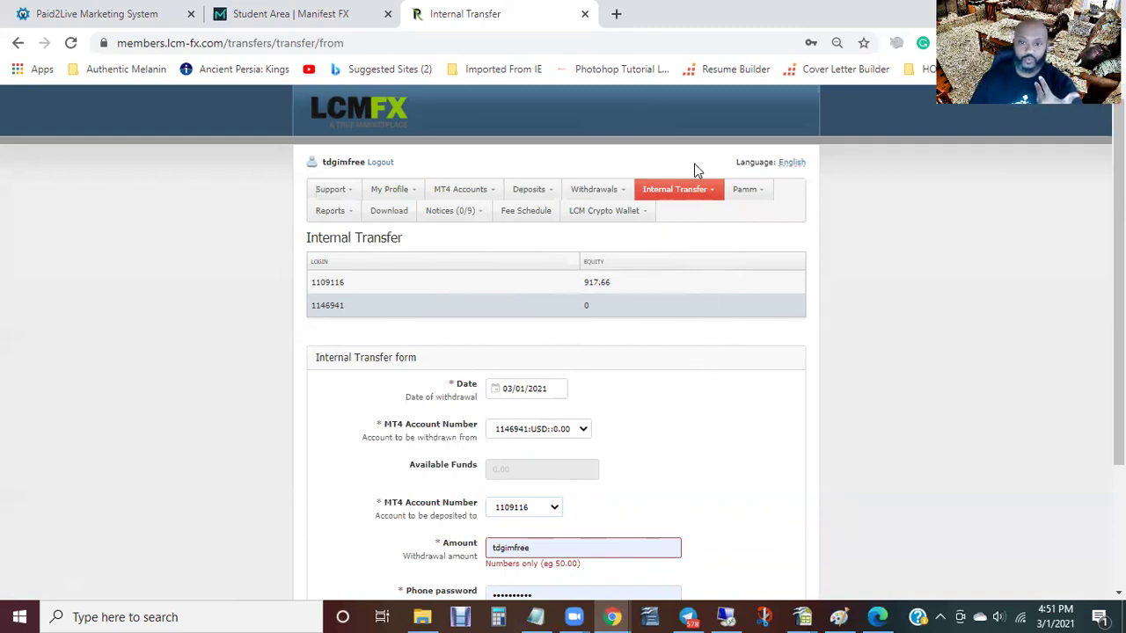
click(698, 192)
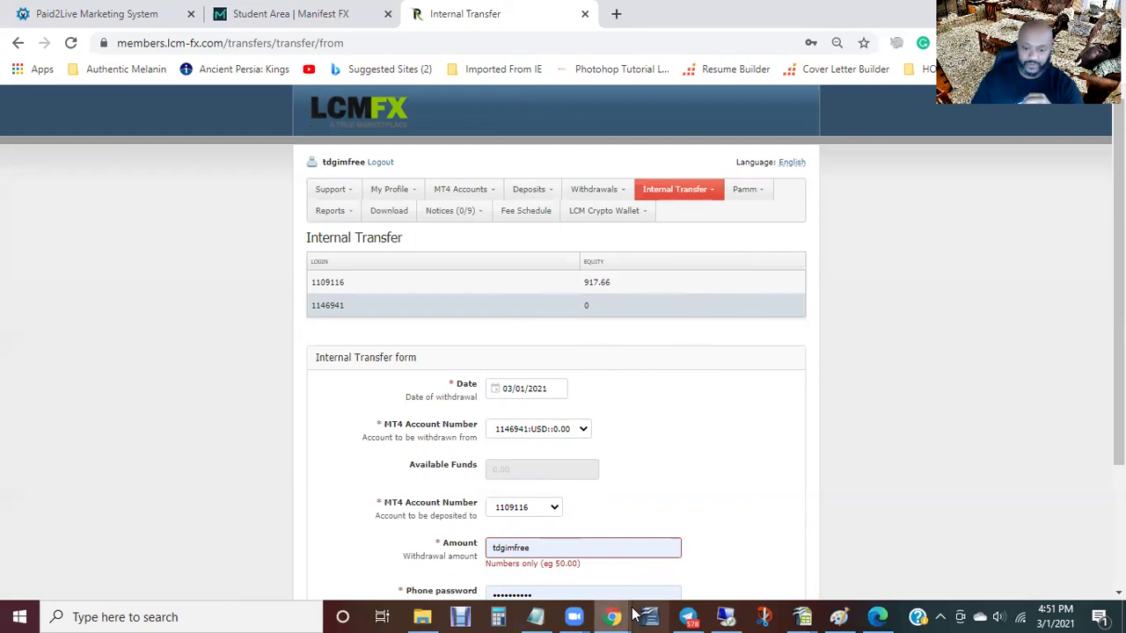
Step: Switch to Microsoft Edge with the LCMFX Signup Form and highlight the form's web address
mouse_move(878, 616)
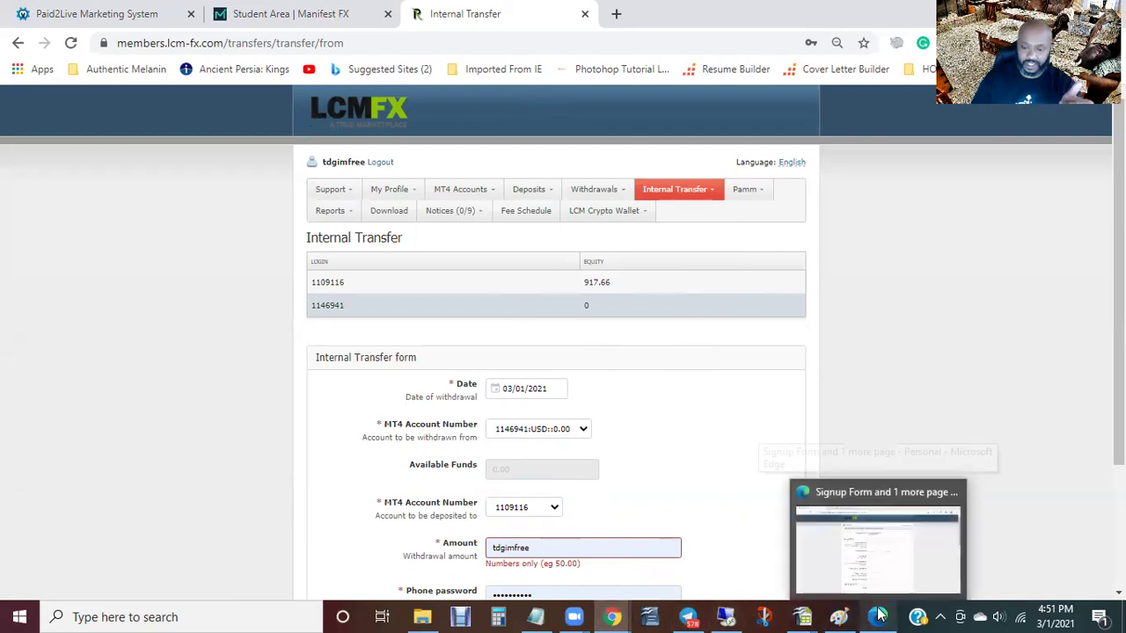
click(878, 615)
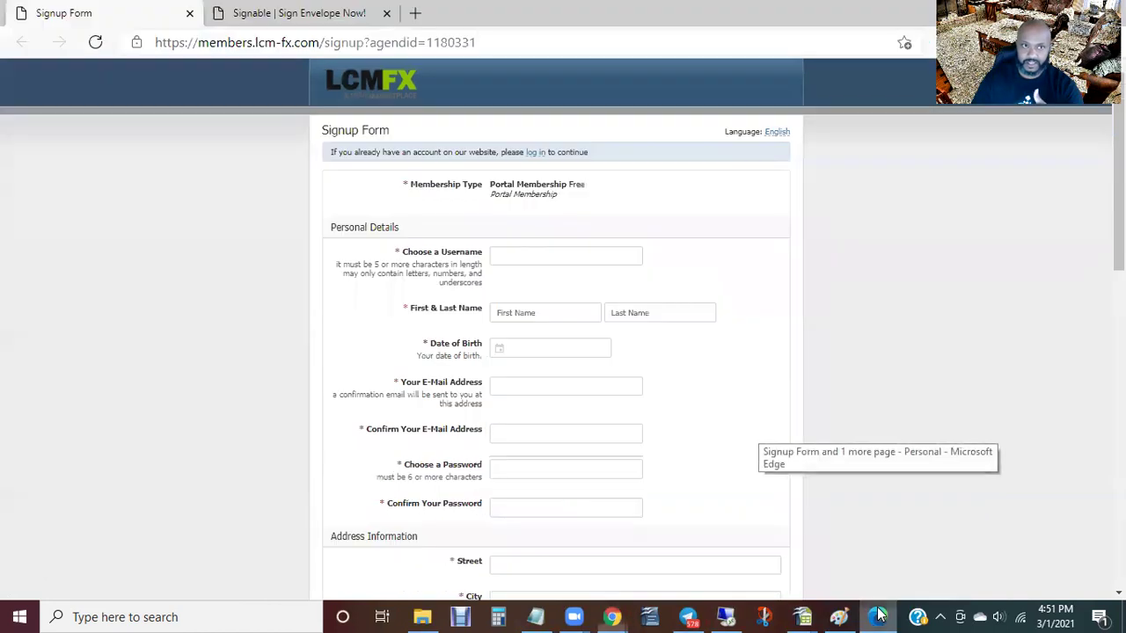
click(173, 42)
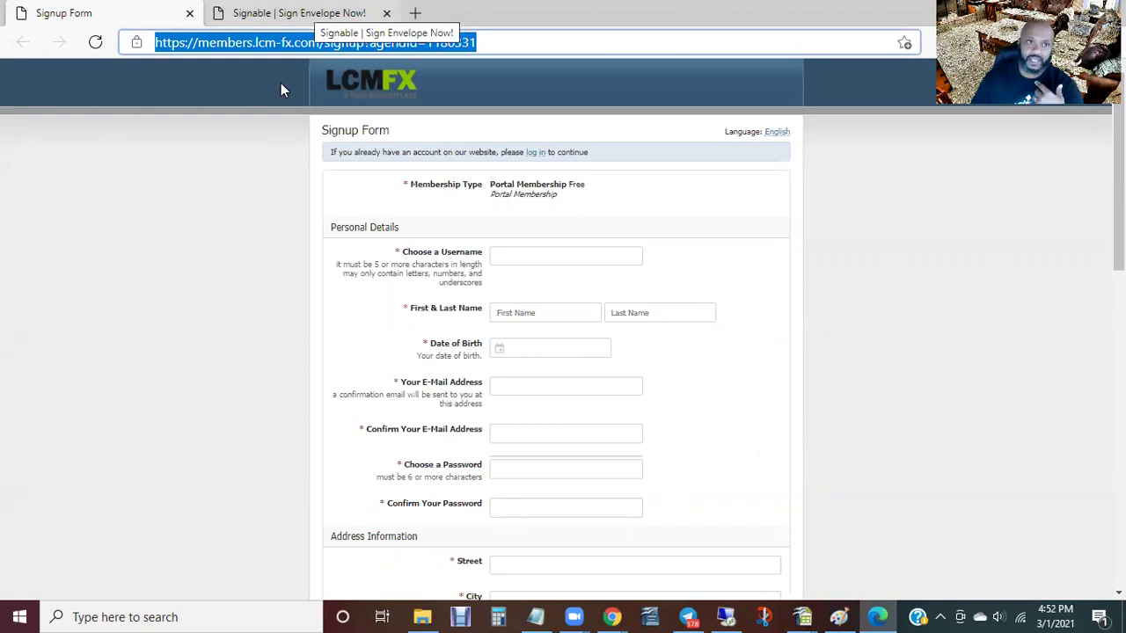
Step: Show the LCMFX 25 agreement in Signable, decline the welcome tour and open the MT4 account number field for entry
key(ctrl+Tab)
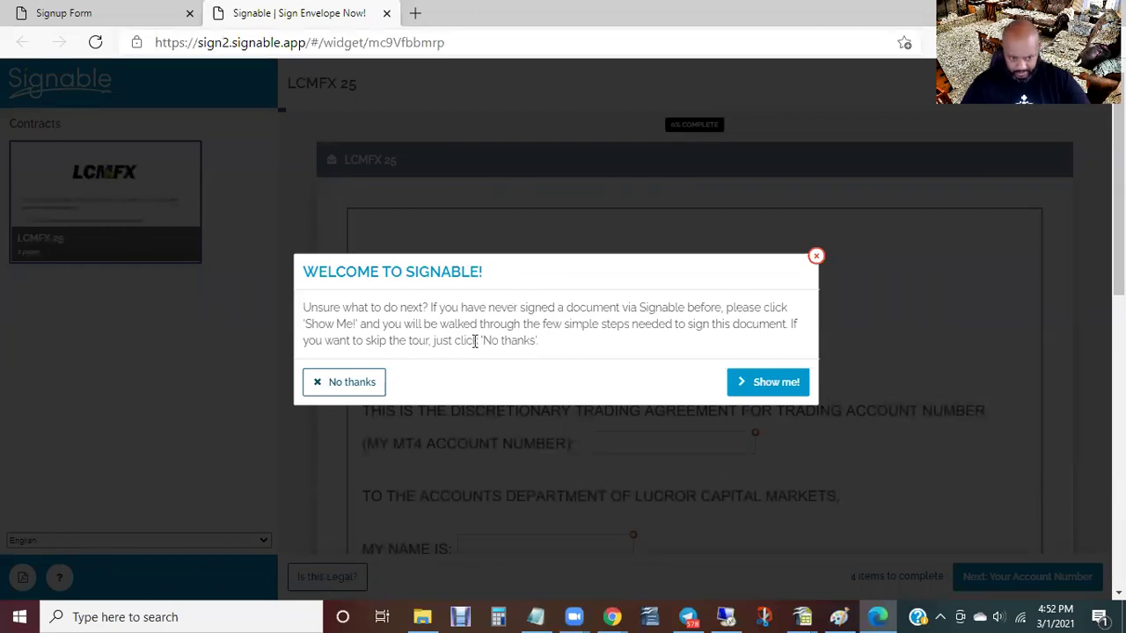
click(369, 386)
scroll(481, 385, down, 3)
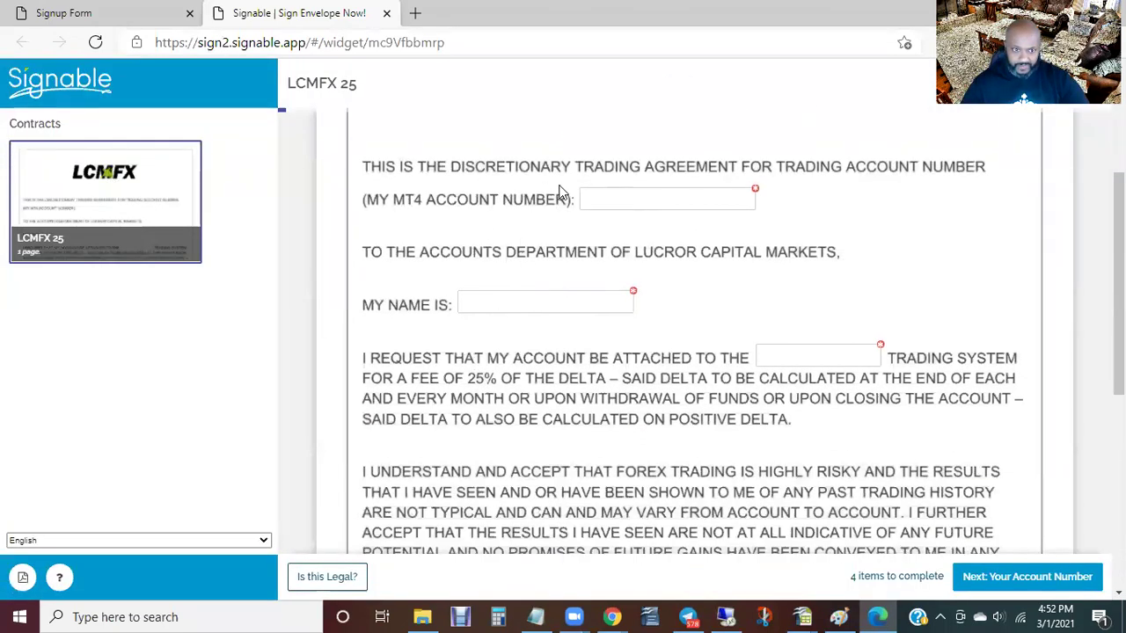
click(619, 204)
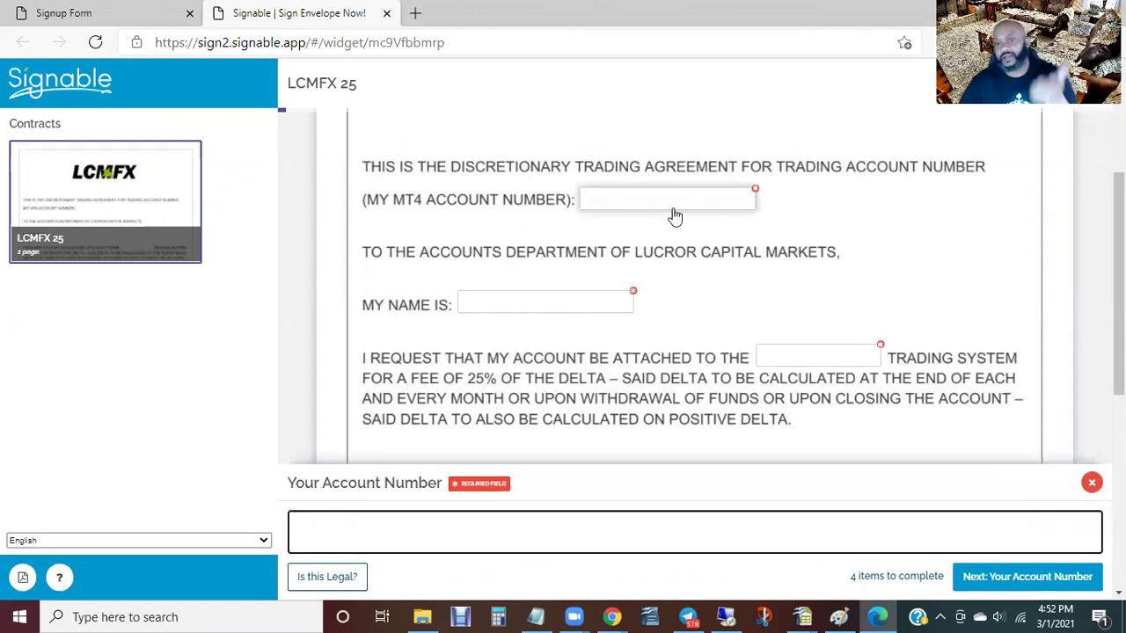
Step: Switch back to the member portal in Chrome and highlight the Trading account's number in the MT4 account list
click(614, 616)
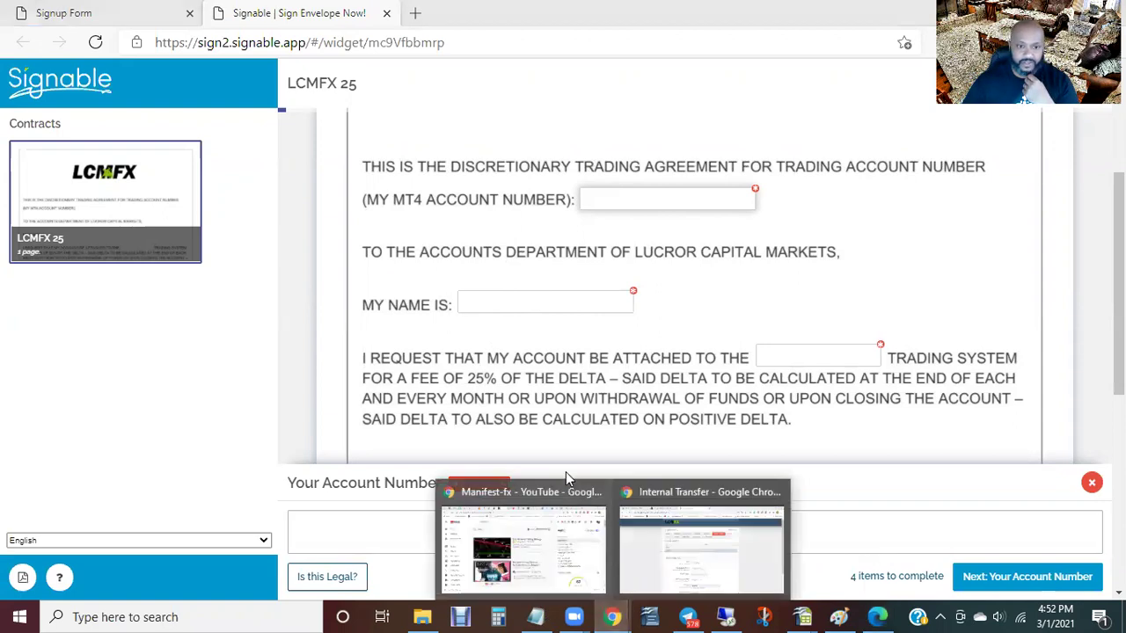
click(644, 543)
scroll(526, 445, down, 2)
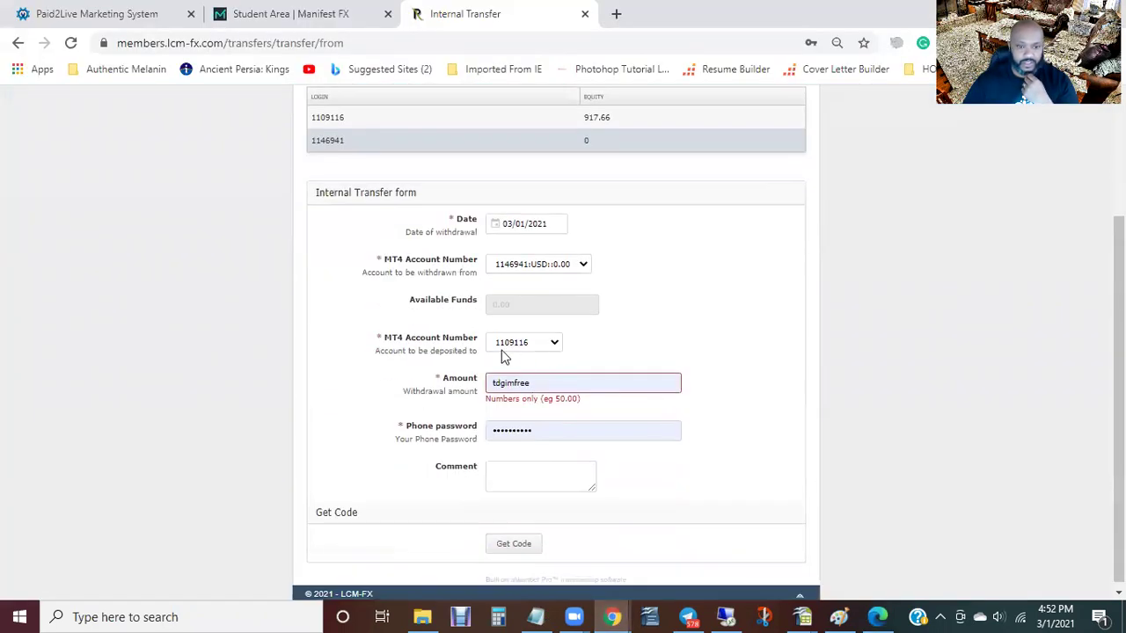
scroll(537, 349, up, 2)
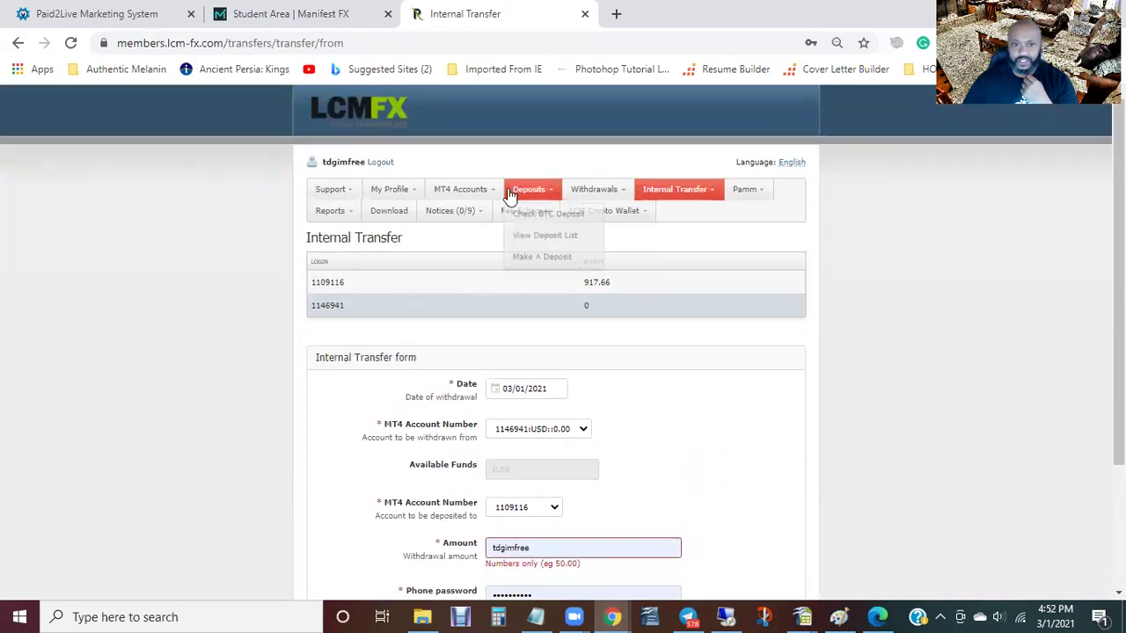
click(460, 254)
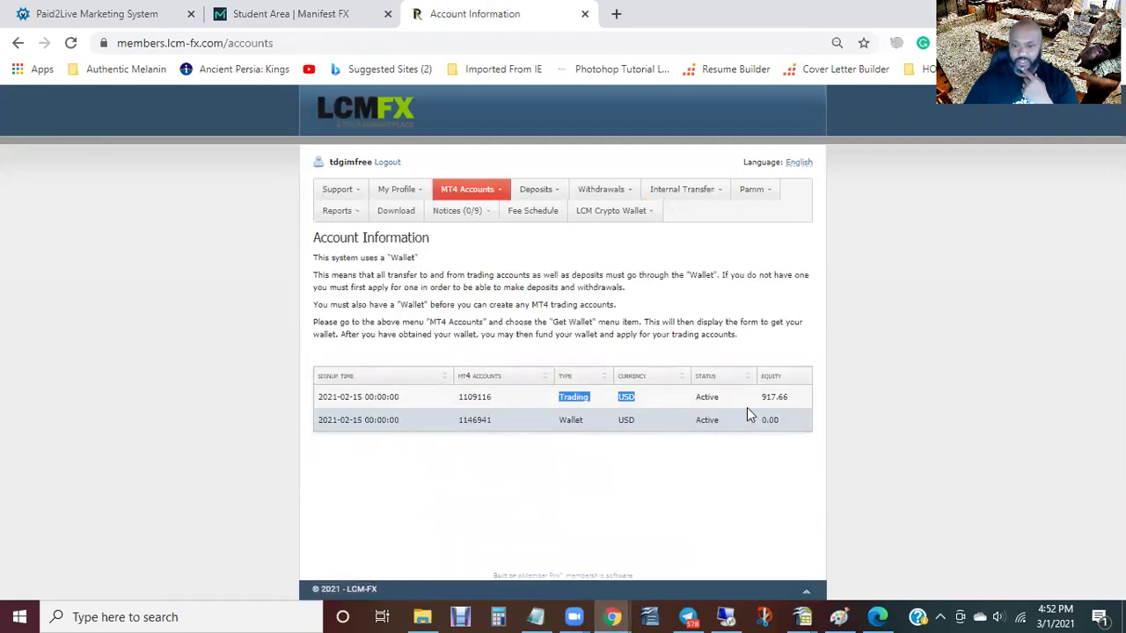
click(480, 400)
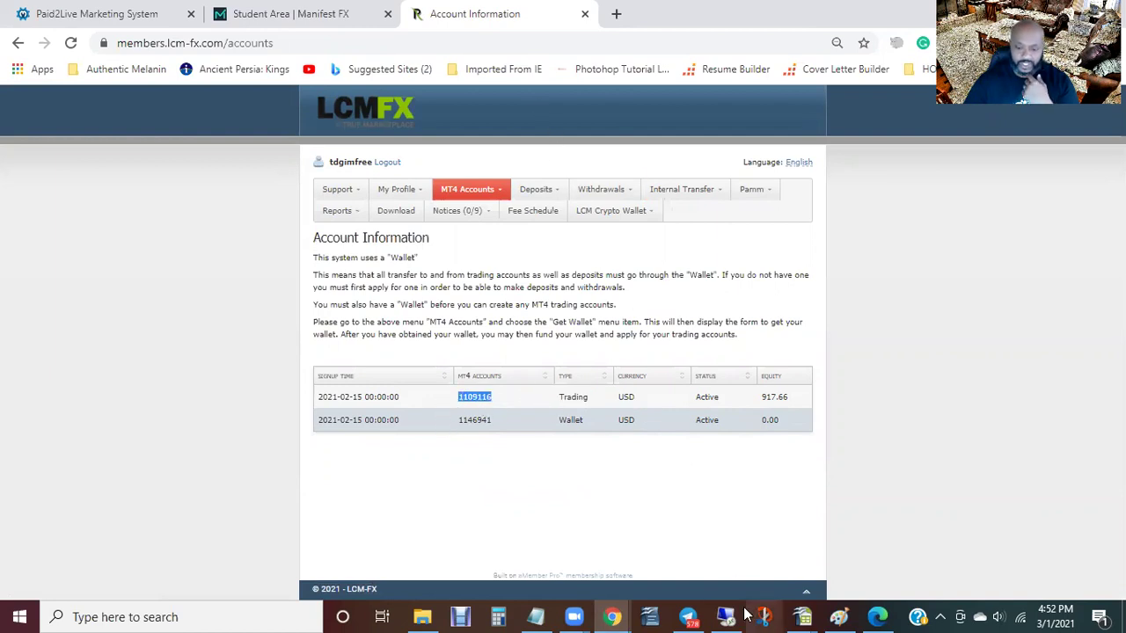
Step: Return to the LCMFX 25 agreement in Edge, review its fields, risk terms and signature box, and close the account number entry
click(877, 616)
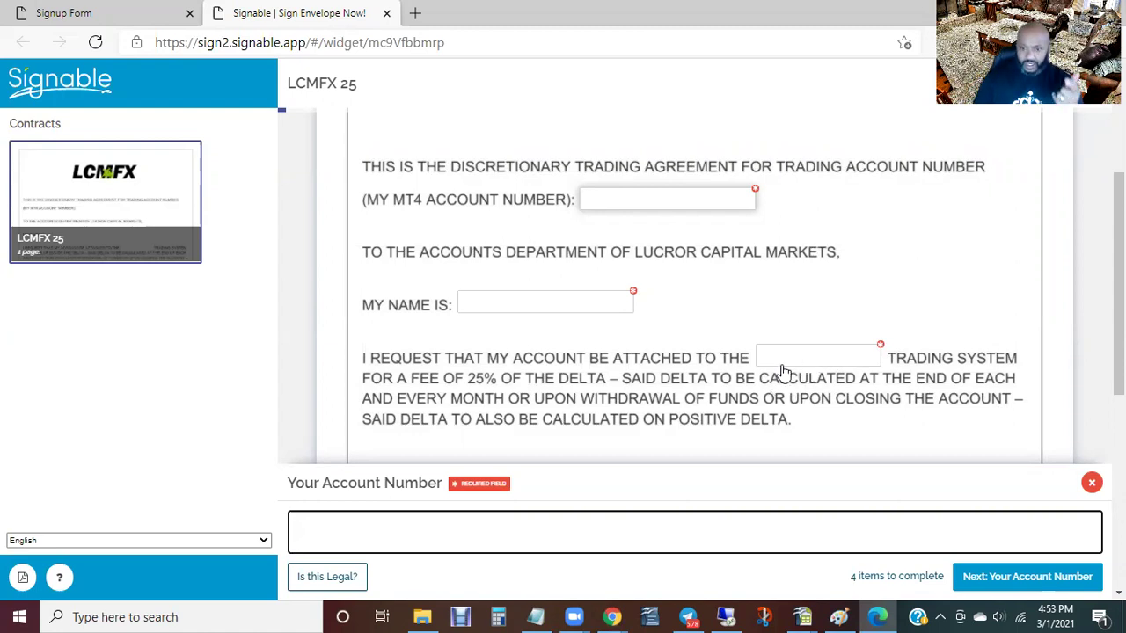
scroll(780, 372, down, 4)
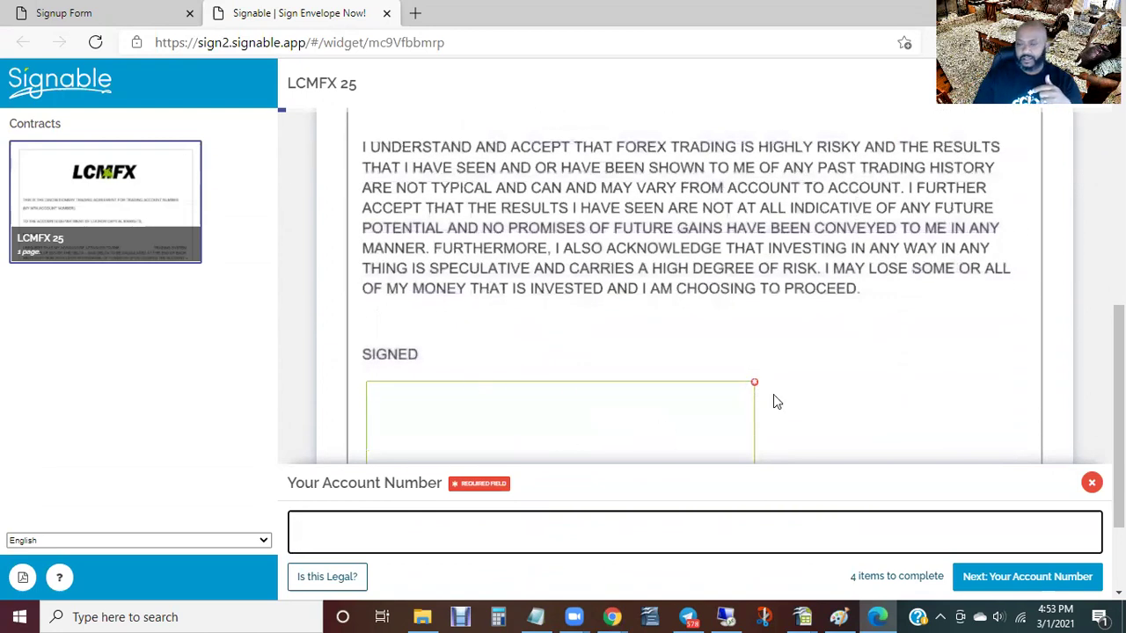
scroll(862, 444, up, 2)
scroll(871, 405, up, 2)
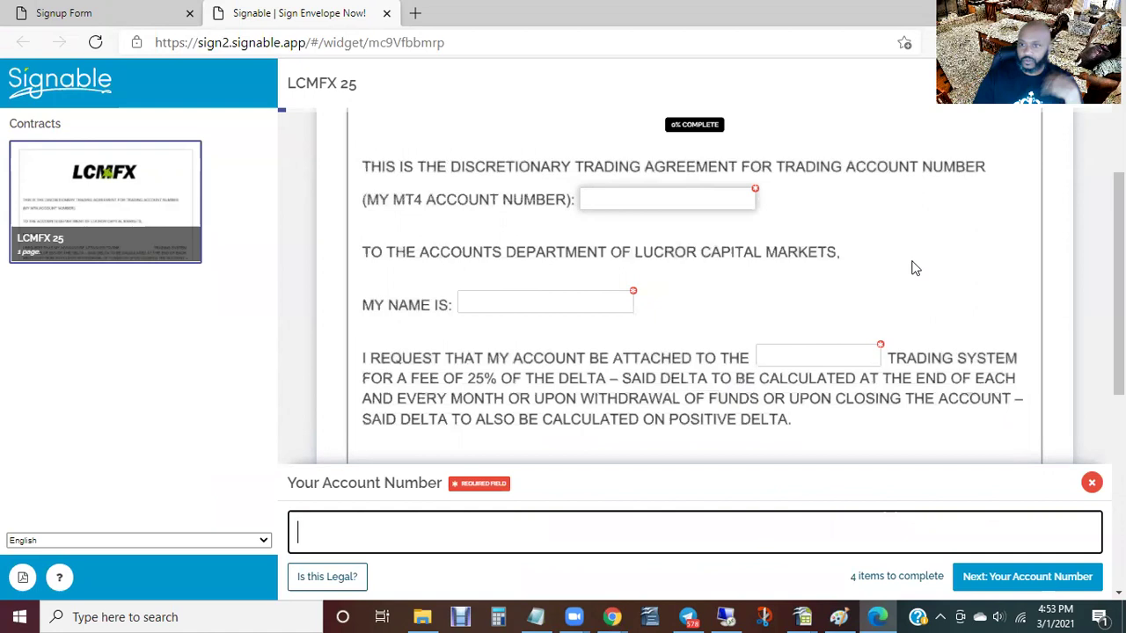
scroll(836, 361, down, 1)
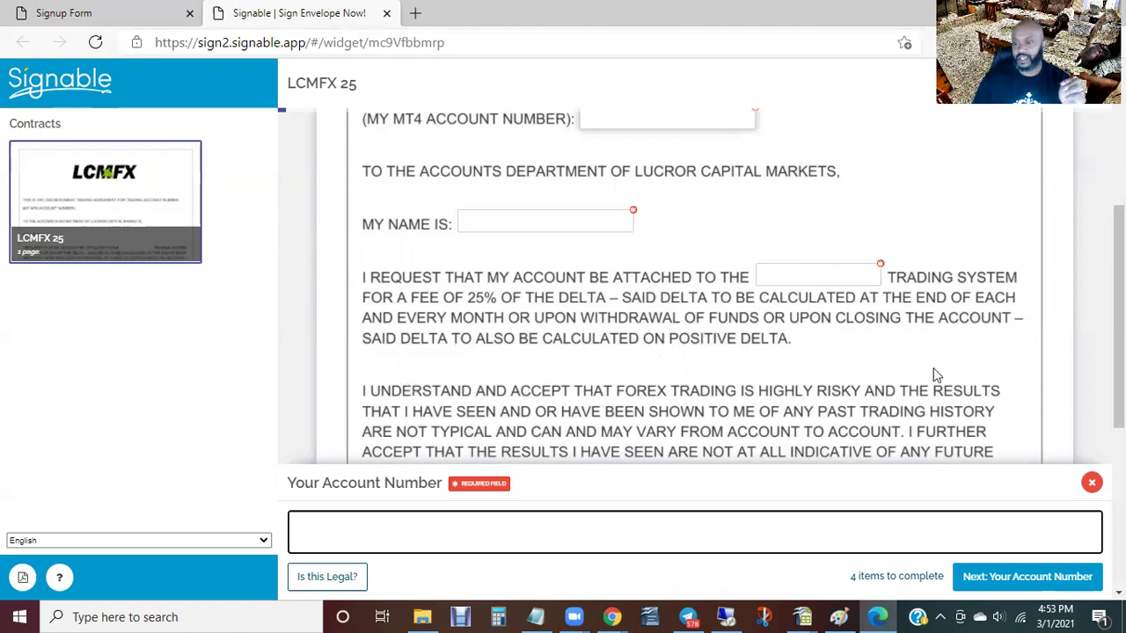
scroll(946, 315, up, 2)
scroll(947, 315, down, 7)
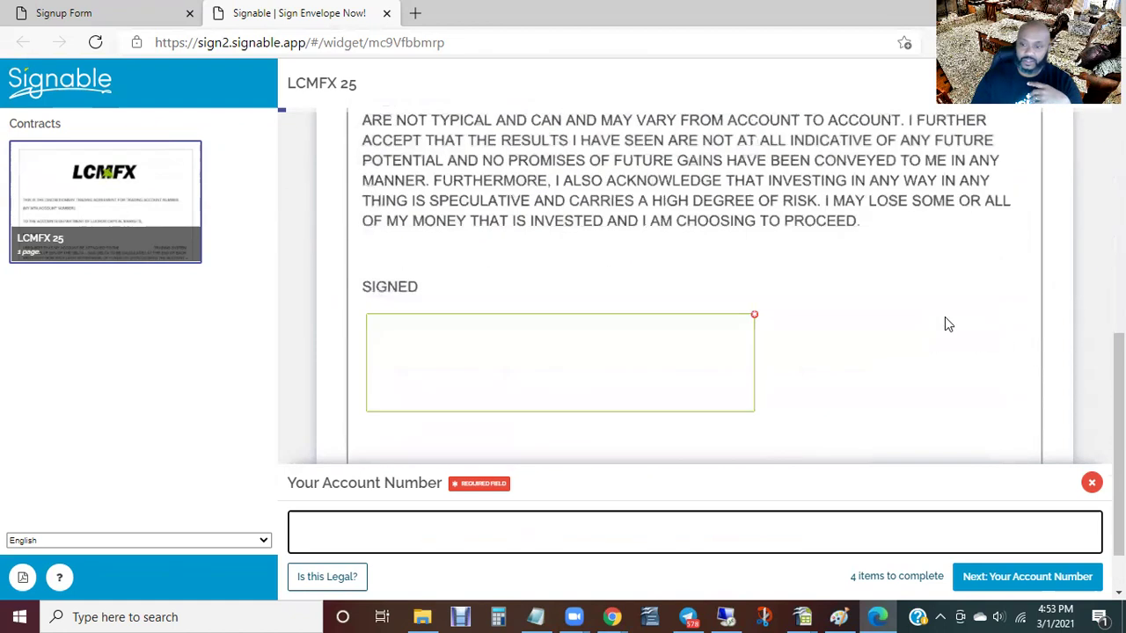
click(1091, 484)
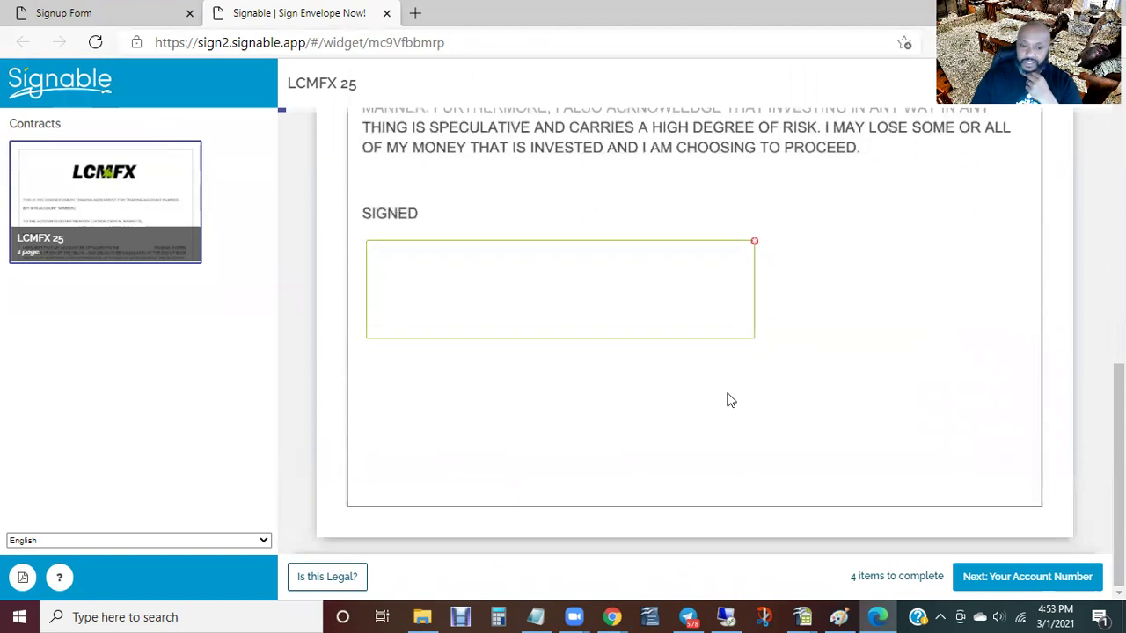
scroll(636, 377, up, 5)
scroll(633, 387, up, 3)
scroll(636, 388, down, 5)
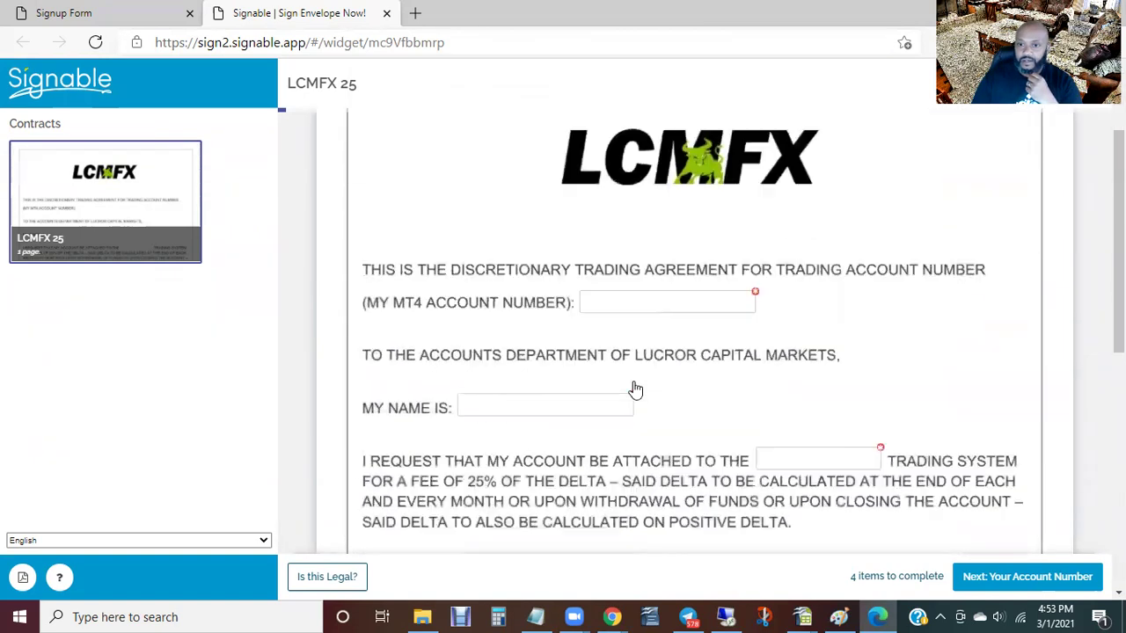
scroll(857, 394, up, 3)
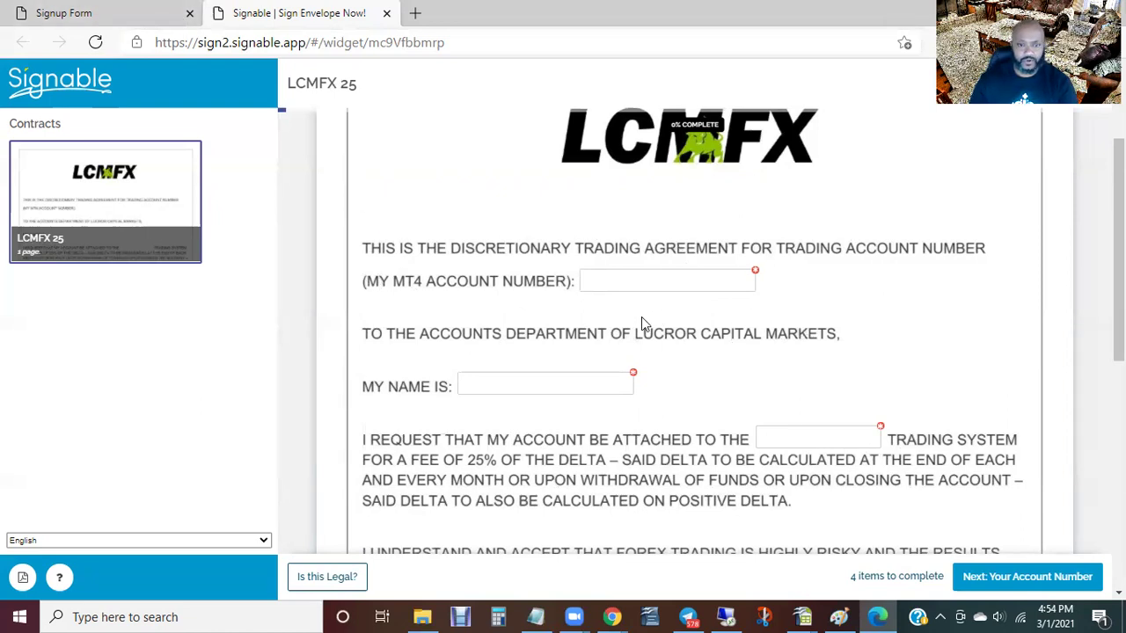
Step: Switch to the Notepad notes to review the numbered steps for signing up new members
click(536, 616)
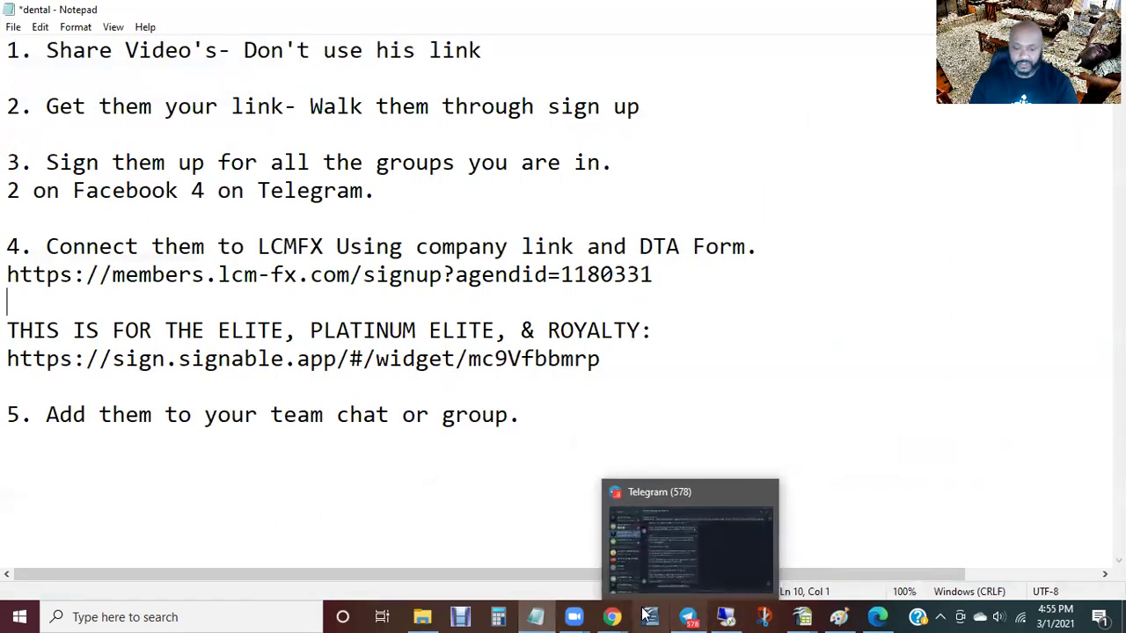
Step: Switch to the LCMFX member portal in Chrome and open the PAMM report of Manifest Systems profit for the last 30 days
mouse_move(628, 609)
click(679, 568)
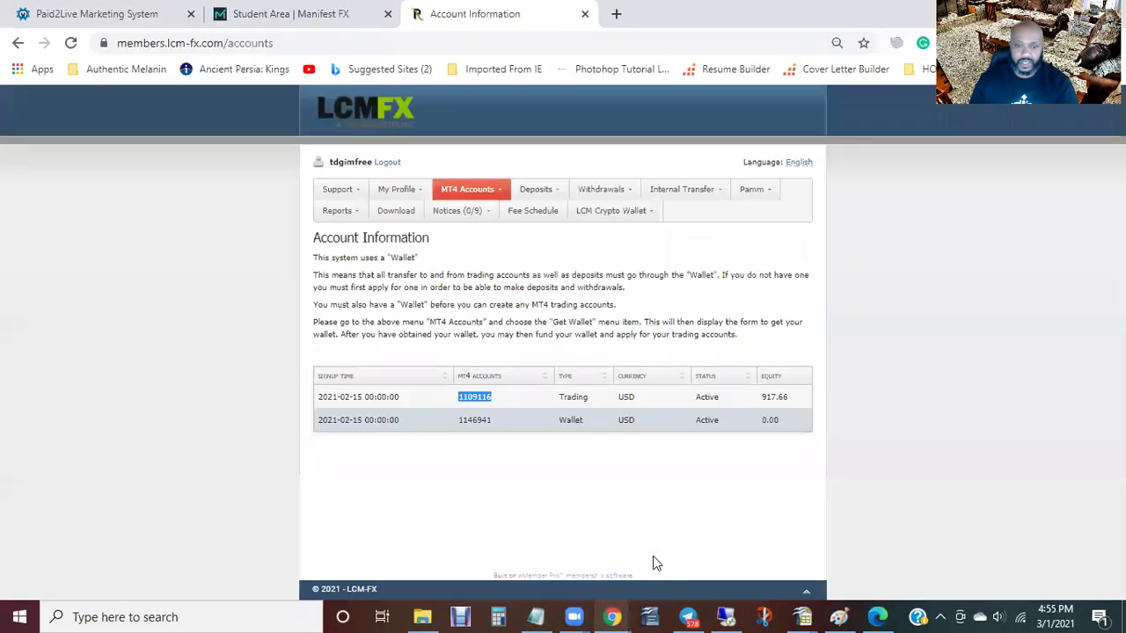
click(755, 189)
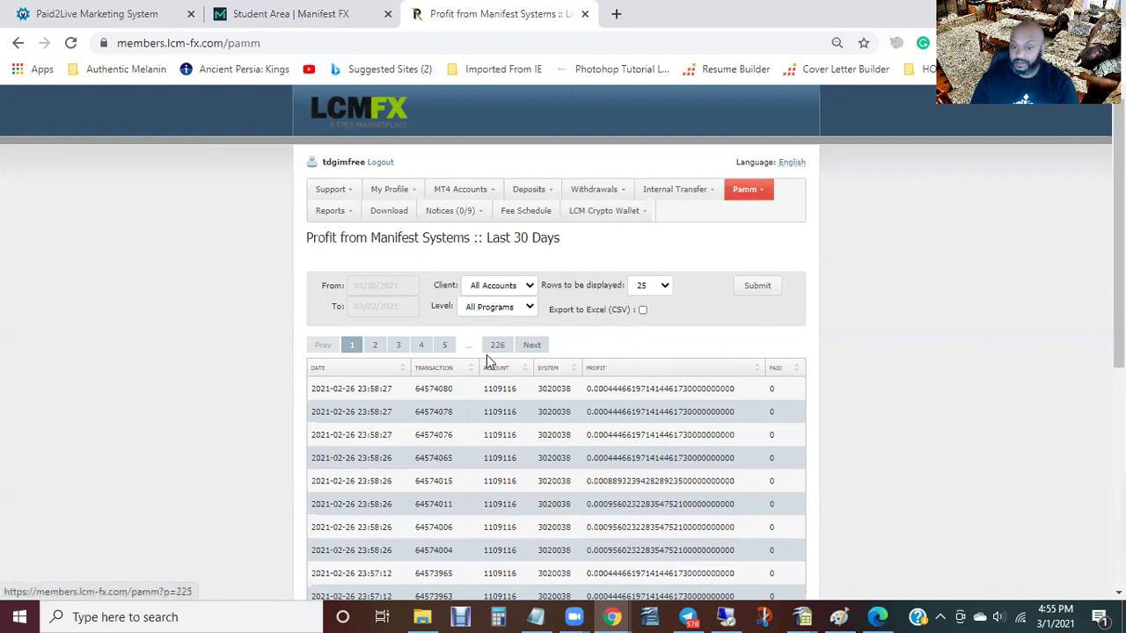
Step: Display 400 rows in the Manifest Systems profit report and submit it with the Excel (CSV) export enabled
click(666, 289)
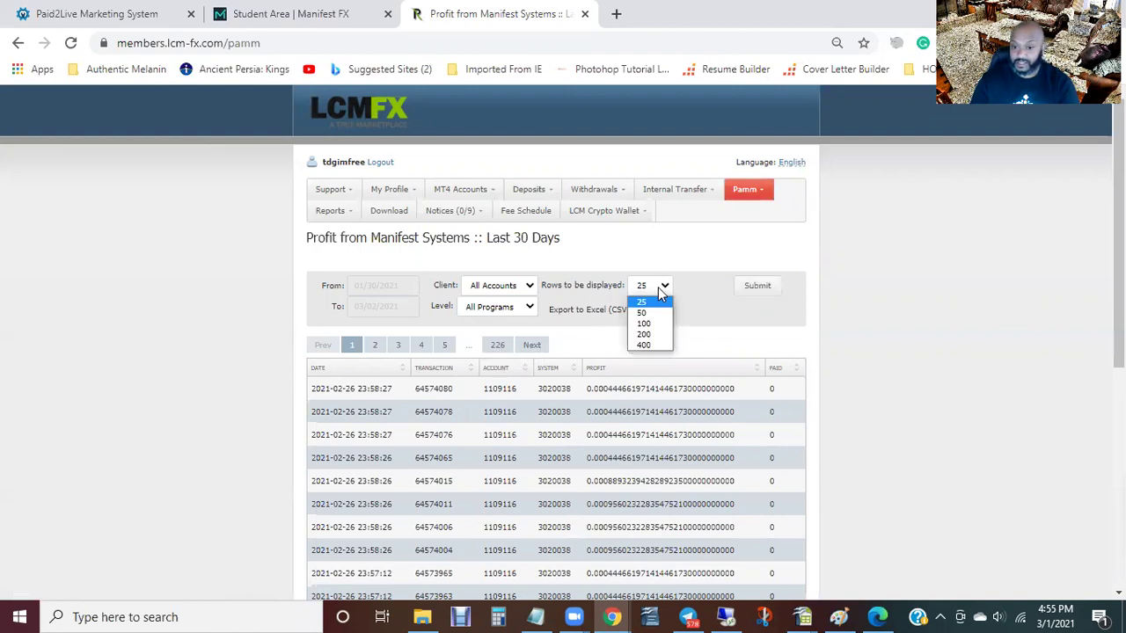
click(660, 344)
click(757, 285)
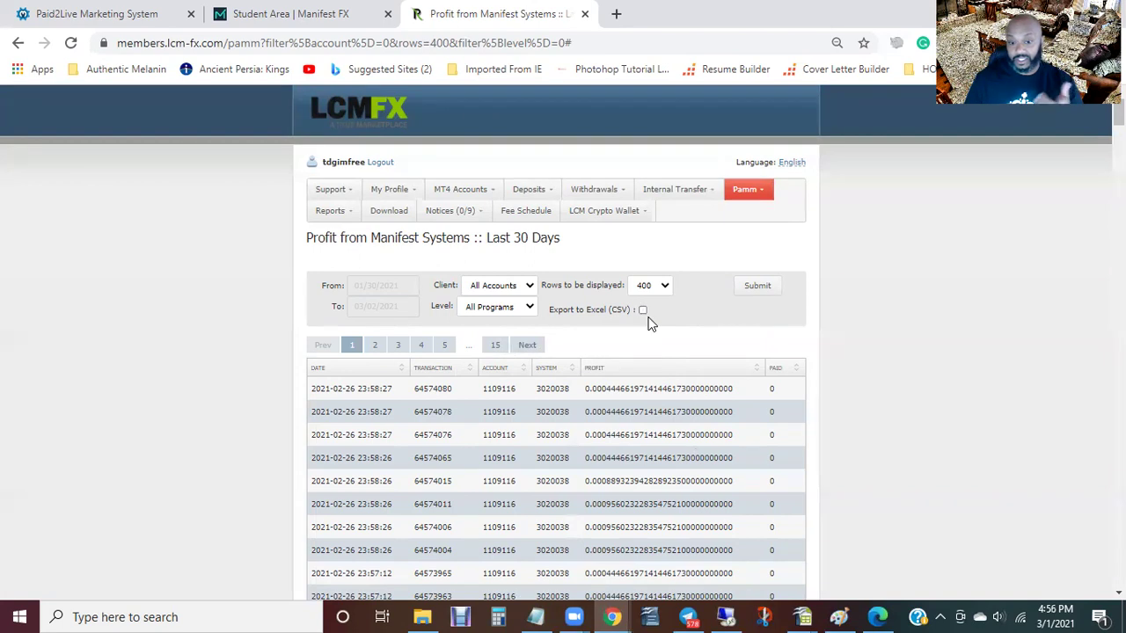
click(759, 286)
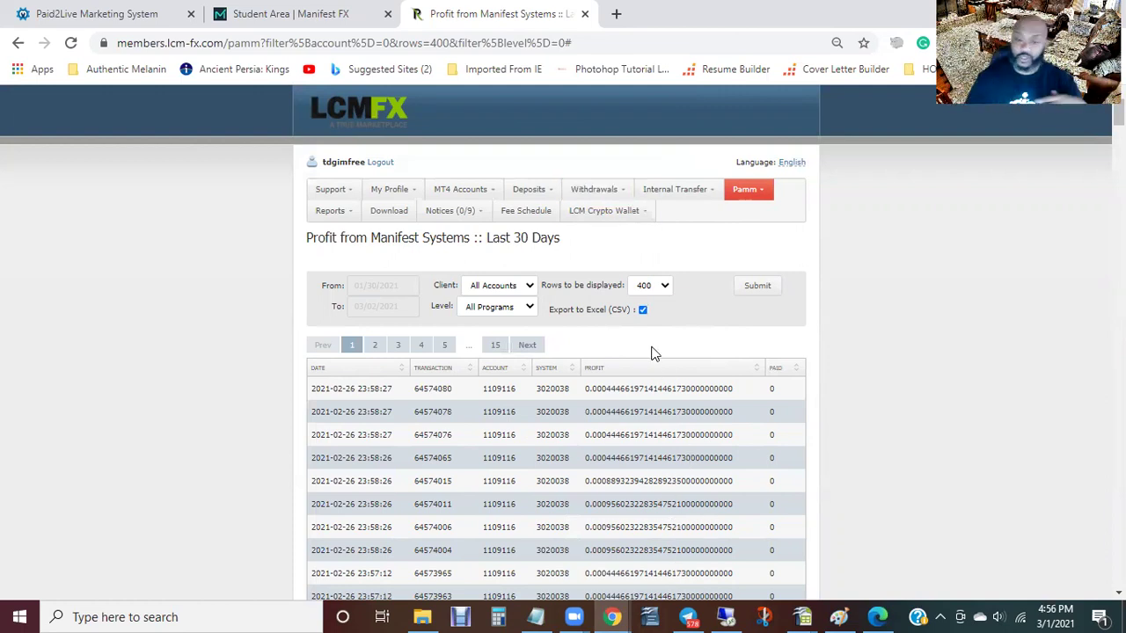
Step: Look over the portal's PAMM, Notices and Support options, and return to the numbered sign-up steps in Notepad
click(750, 203)
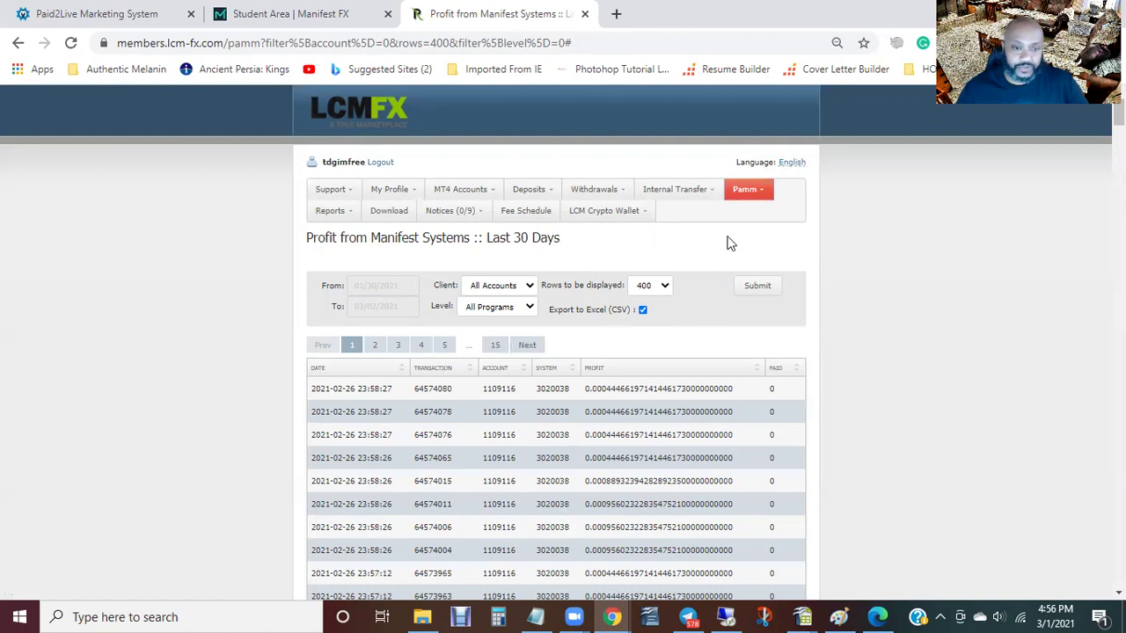
mouse_move(449, 213)
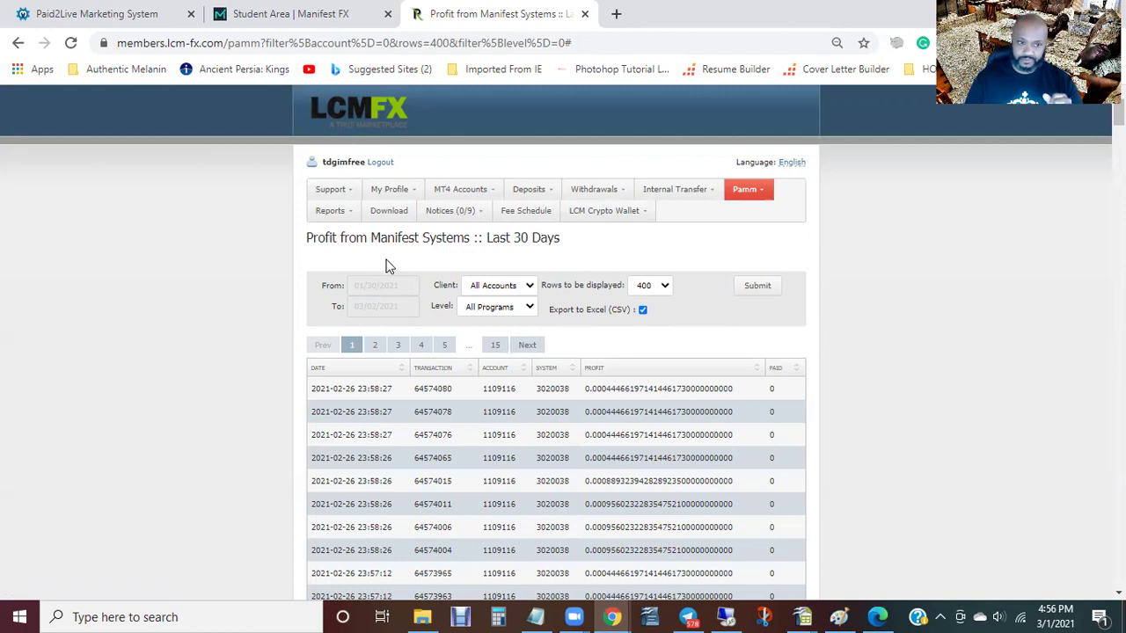
mouse_move(333, 193)
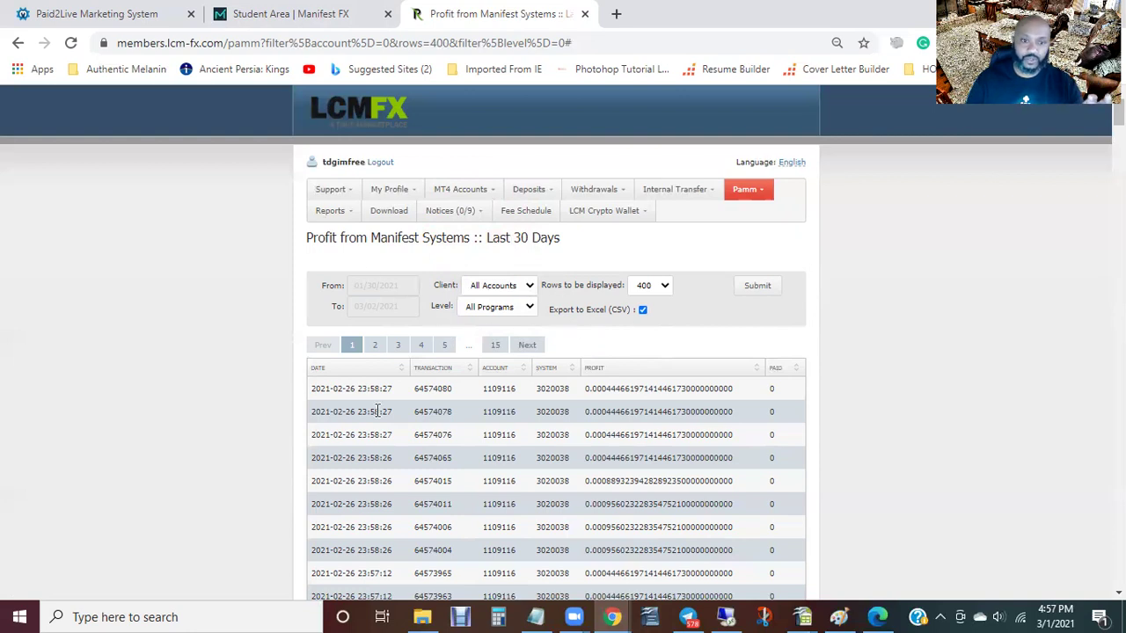
click(340, 201)
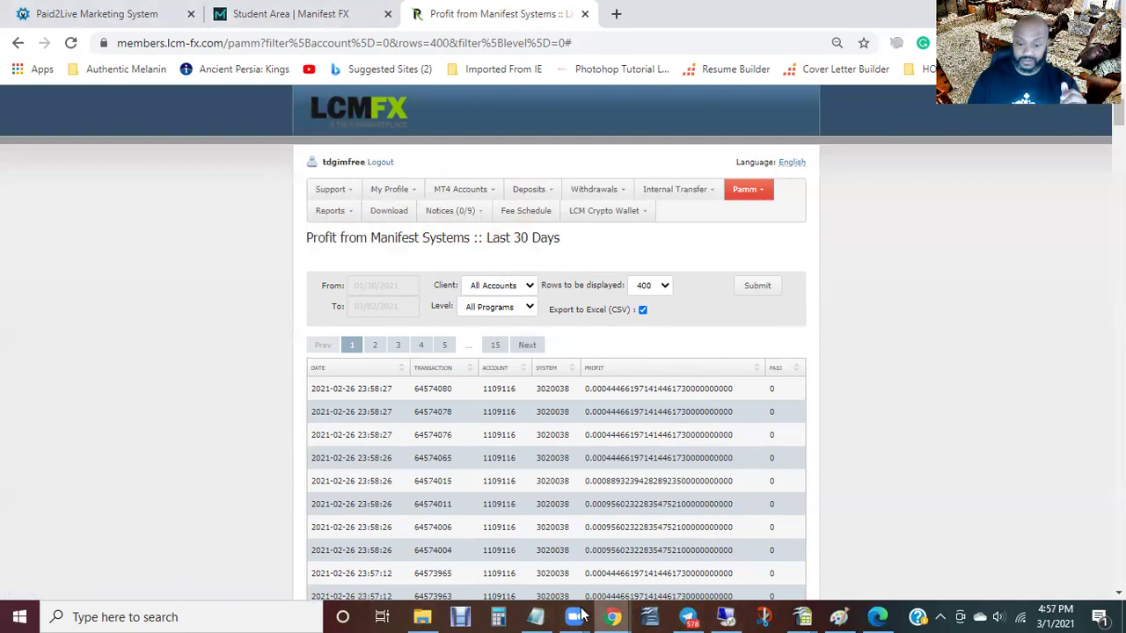
click(536, 616)
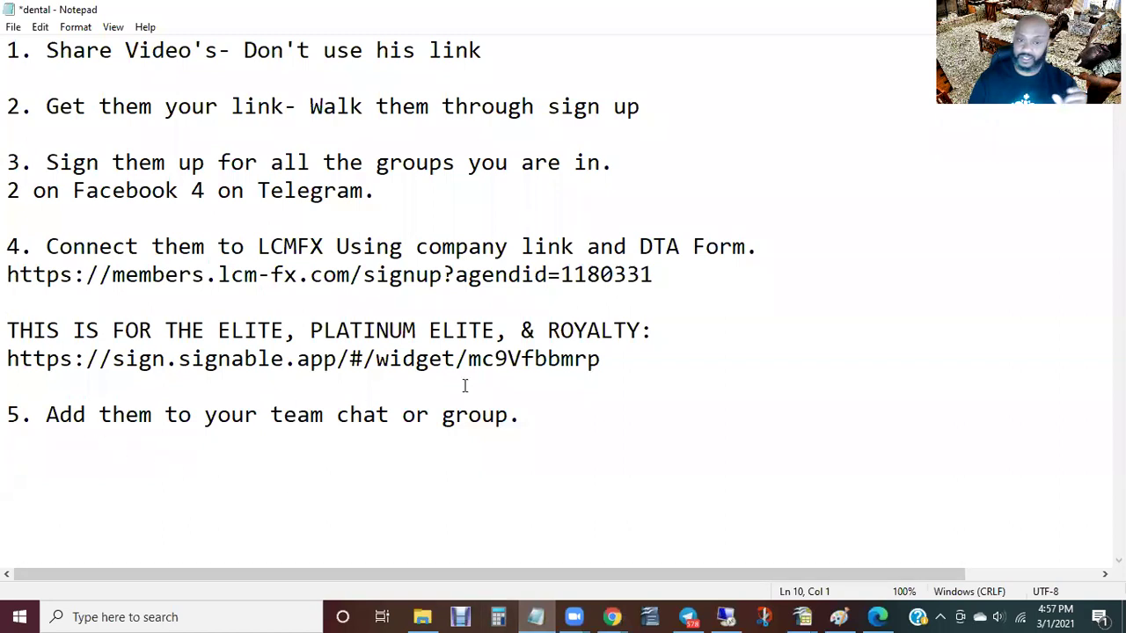